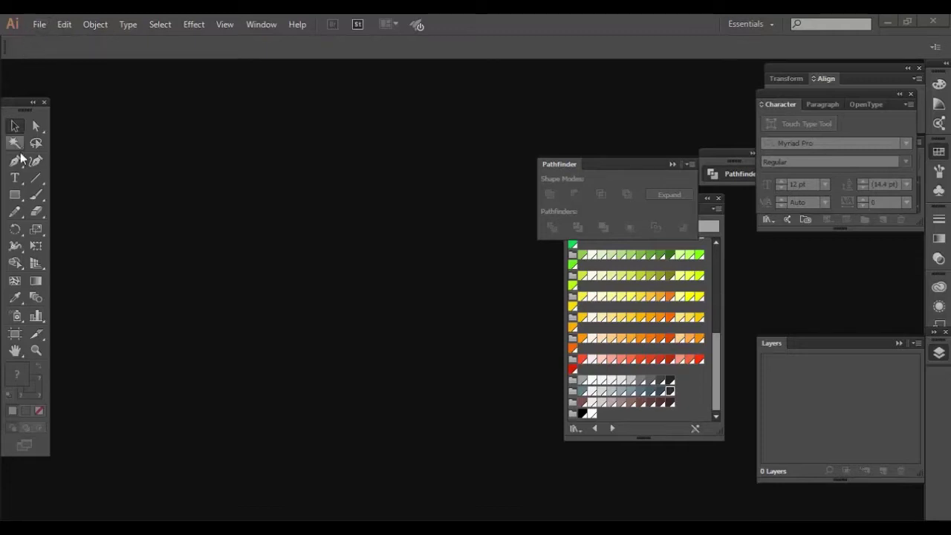
# Create a new blank Untitled-3 document with default settings and pan its artboard into view
pyautogui.click(15, 161)
pyautogui.click(37, 28)
pyautogui.click(44, 36)
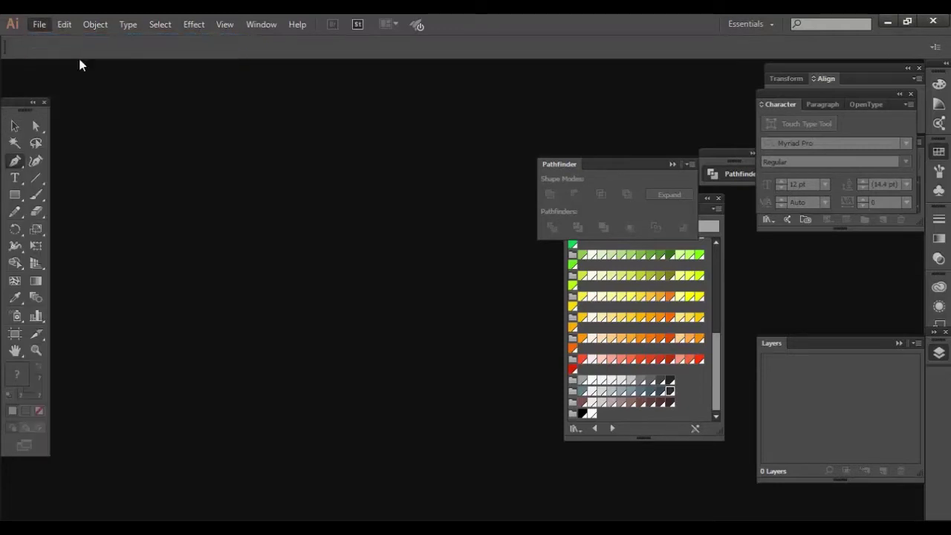
pyautogui.click(524, 432)
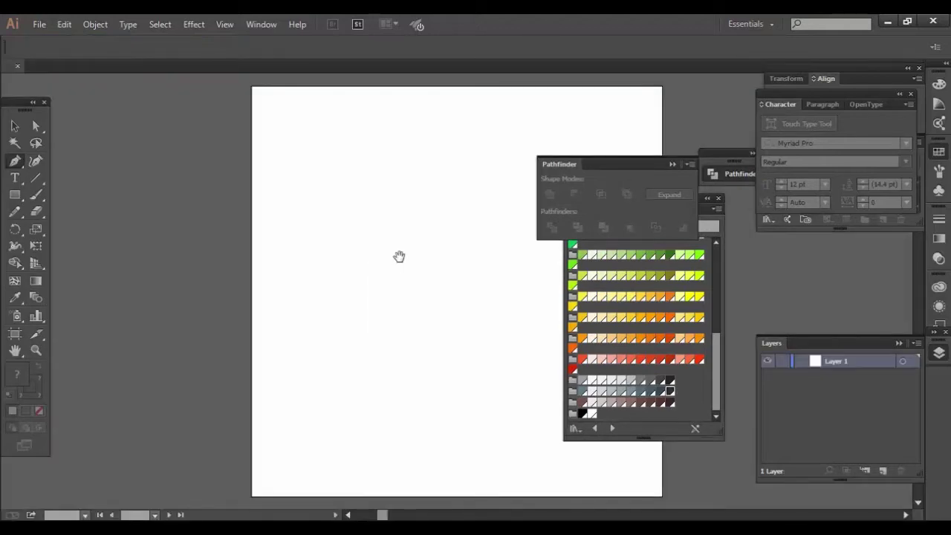
pyautogui.moveTo(399, 256); pyautogui.dragTo(244, 260)
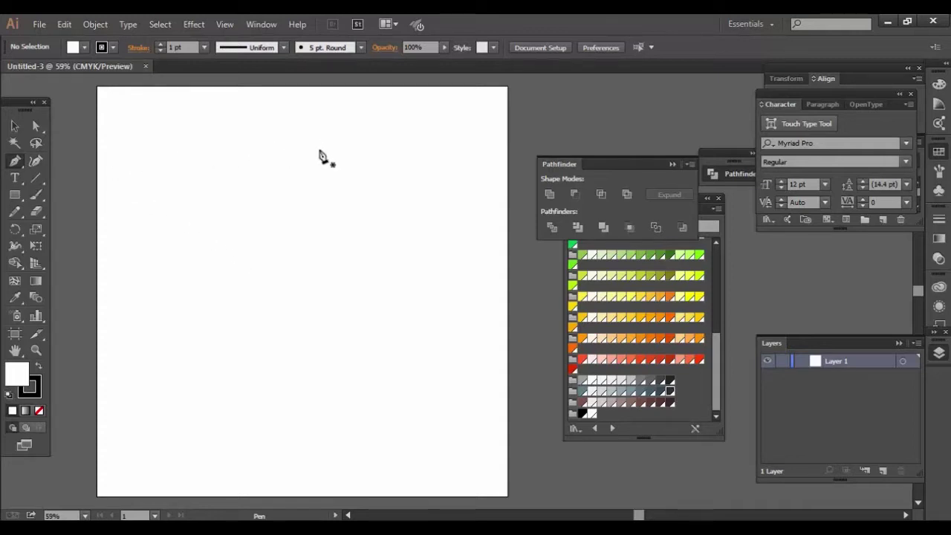
# Draw an oval, give it a 10 pt stroke, and move it lower on the page
pyautogui.moveTo(14, 195); pyautogui.dragTo(74, 228)
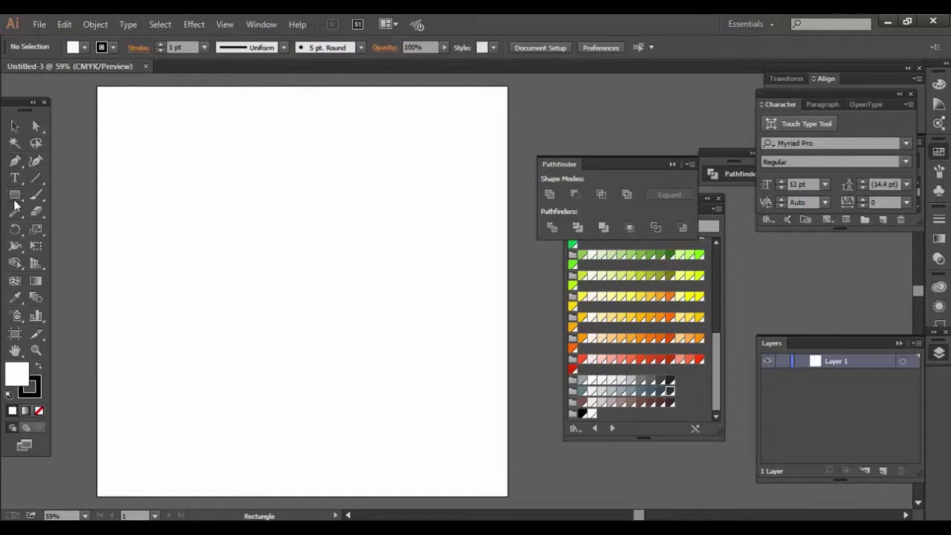
pyautogui.moveTo(240, 169); pyautogui.dragTo(341, 303)
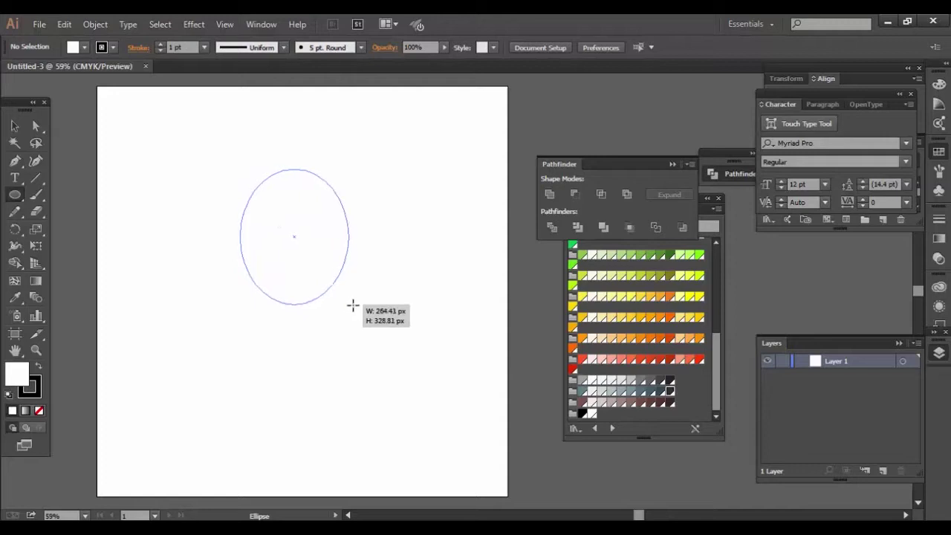
pyautogui.moveTo(341, 303); pyautogui.dragTo(354, 305)
pyautogui.click(15, 125)
pyautogui.click(160, 44)
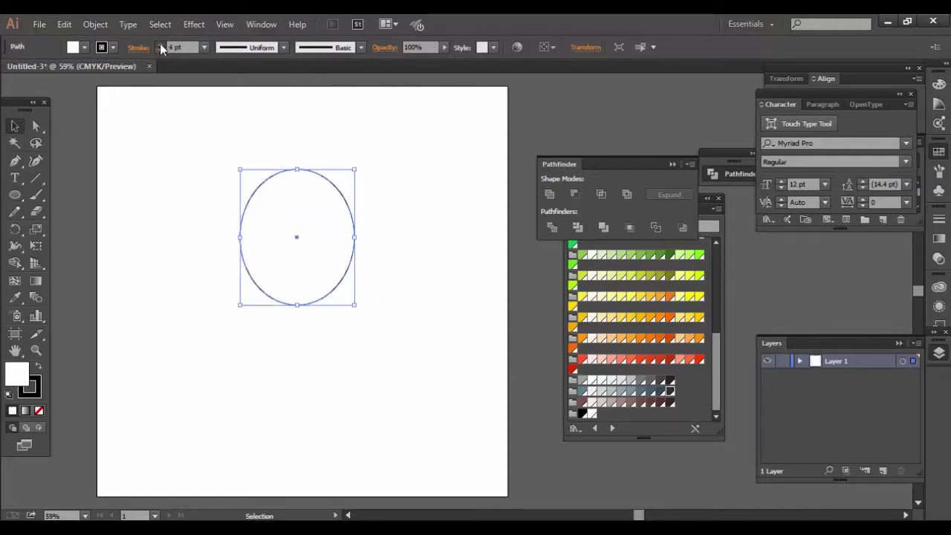
pyautogui.click(159, 43)
pyautogui.click(160, 44)
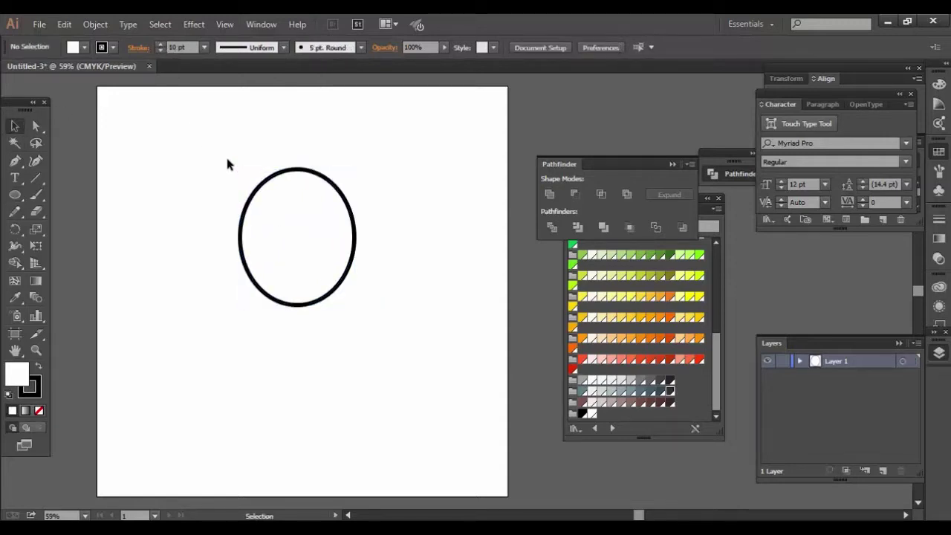
pyautogui.moveTo(228, 155)
pyautogui.mouseDown()
pyautogui.moveTo(347, 290)
pyautogui.moveTo(436, 240)
pyautogui.mouseUp()
pyautogui.click(435, 240)
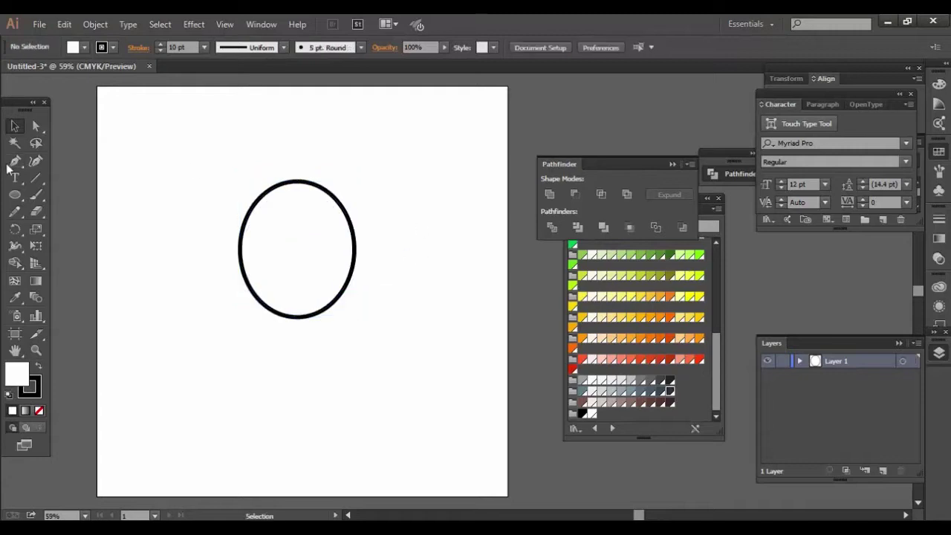
# Draw a straight vertical line inside the oval's lower left with the Pen tool
pyautogui.press('p')
pyautogui.click(265, 301)
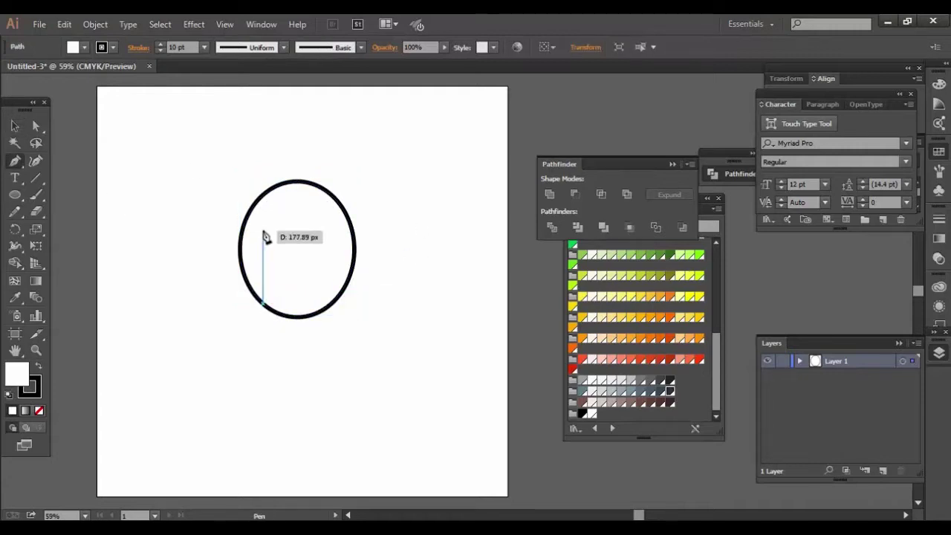
pyautogui.click(262, 230)
pyautogui.press('v')
pyautogui.click(214, 197)
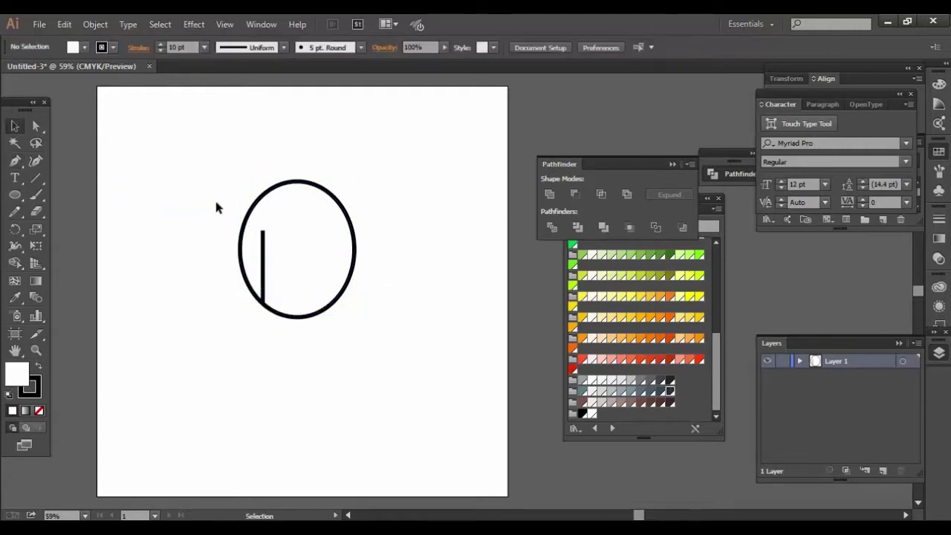
pyautogui.click(265, 263)
pyautogui.click(39, 24)
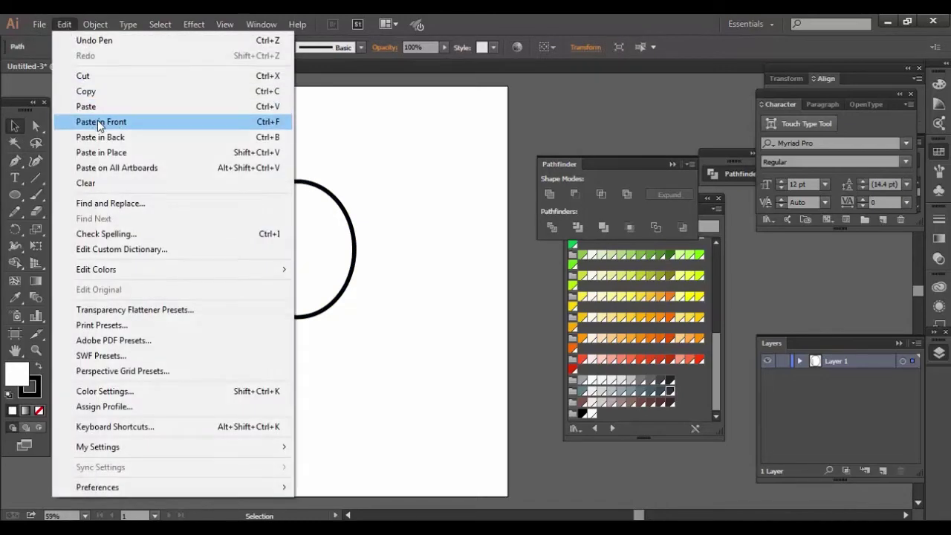
# Paste a copy of the vertical line in front and move it to the oval's right side
pyautogui.click(98, 122)
pyautogui.click(197, 178)
pyautogui.moveTo(263, 252); pyautogui.dragTo(332, 253)
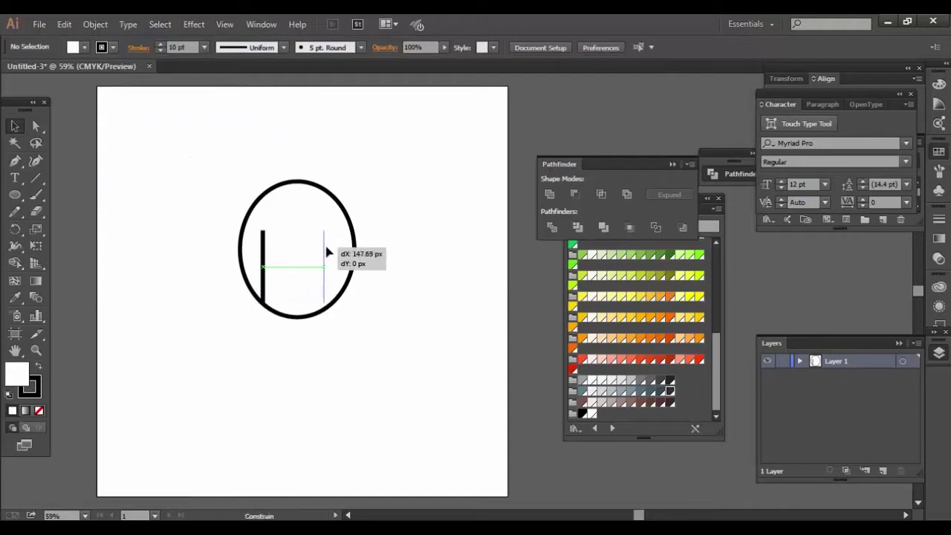
pyautogui.click(398, 241)
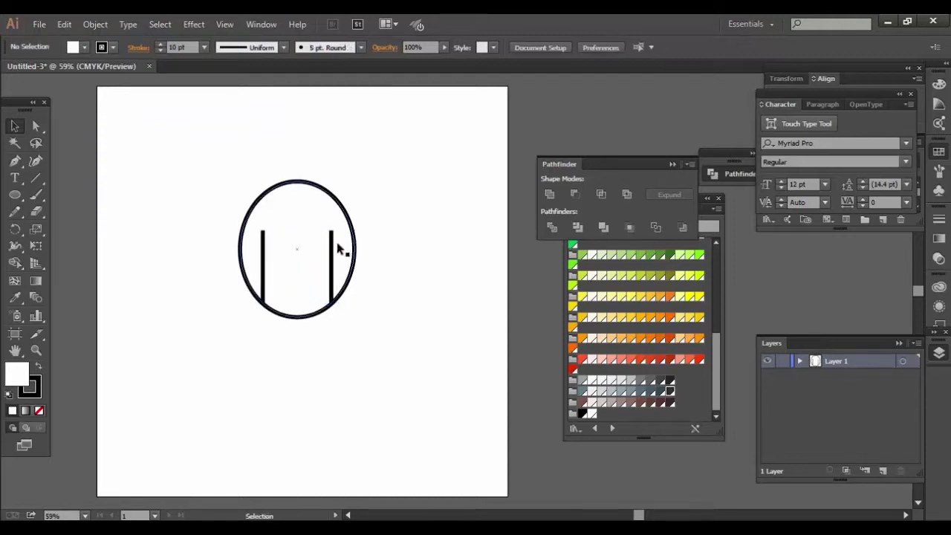
pyautogui.click(332, 250)
# Group the two vertical lines, then ungroup them again
pyautogui.keyDown('shift'); pyautogui.click(263, 251); pyautogui.keyUp('shift')
pyautogui.rightClick(265, 251)
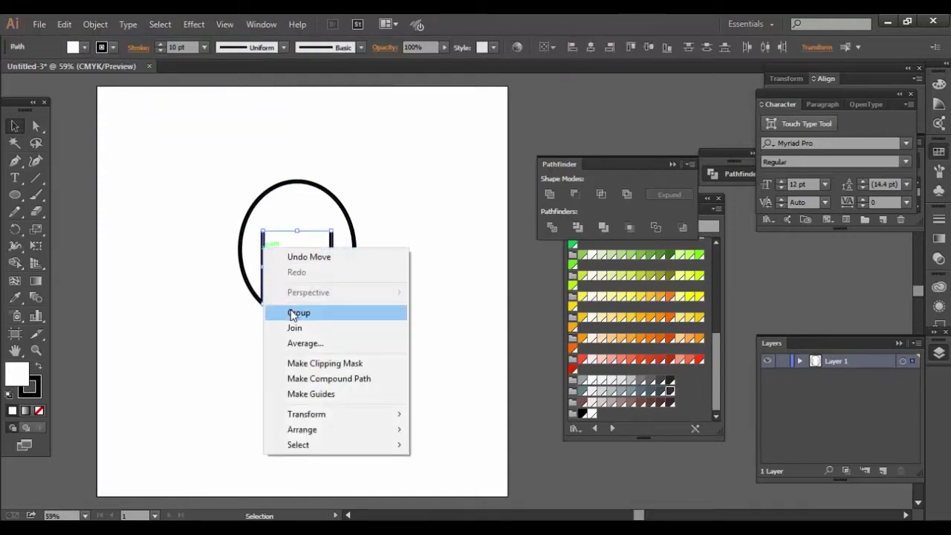
pyautogui.click(291, 313)
pyautogui.moveTo(383, 182); pyautogui.dragTo(181, 357)
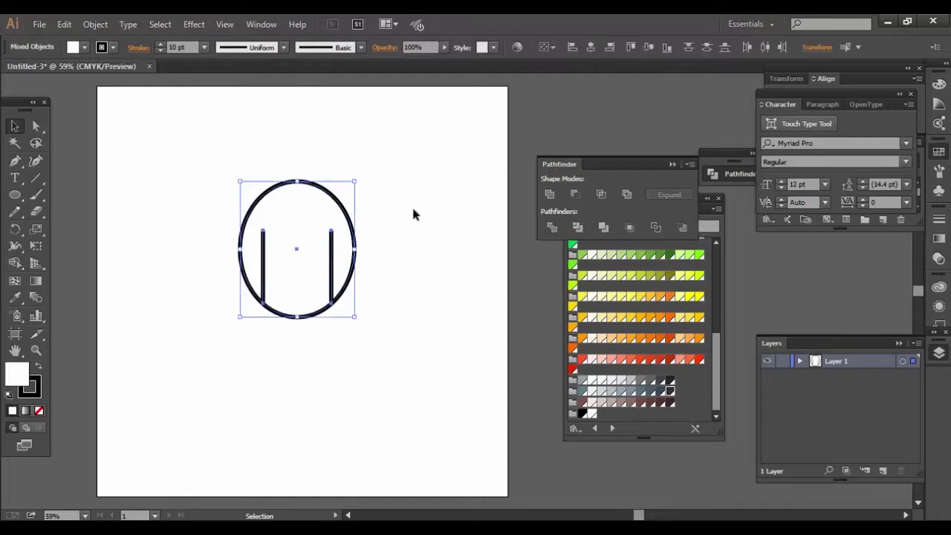
pyautogui.click(350, 239)
pyautogui.rightClick(331, 245)
pyautogui.click(370, 324)
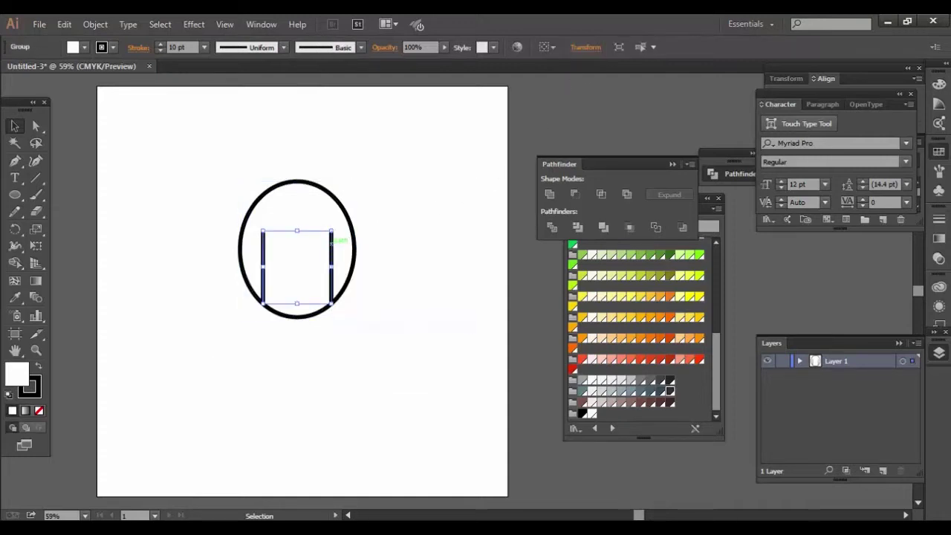
# Open the Stroke panel and select the oval with both lines
pyautogui.click(940, 221)
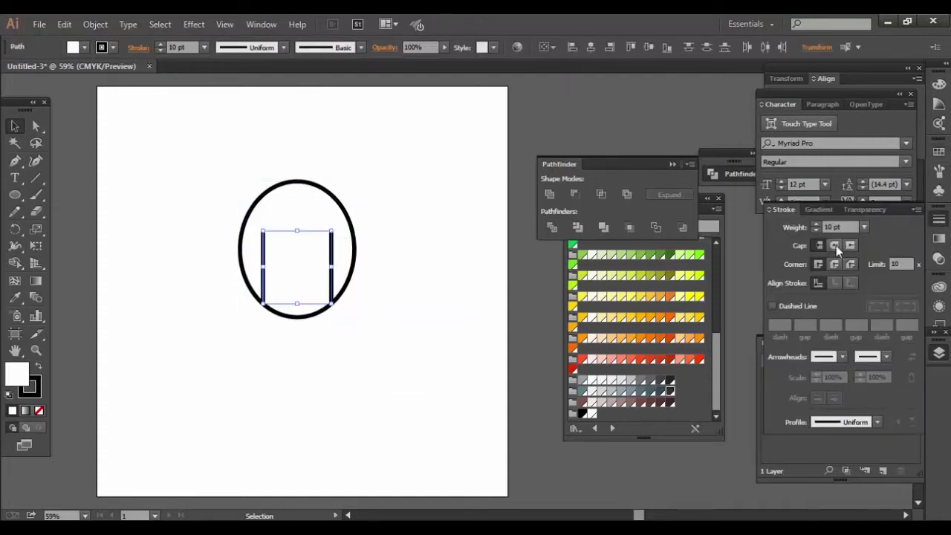
pyautogui.click(365, 220)
pyautogui.moveTo(383, 177); pyautogui.dragTo(183, 391)
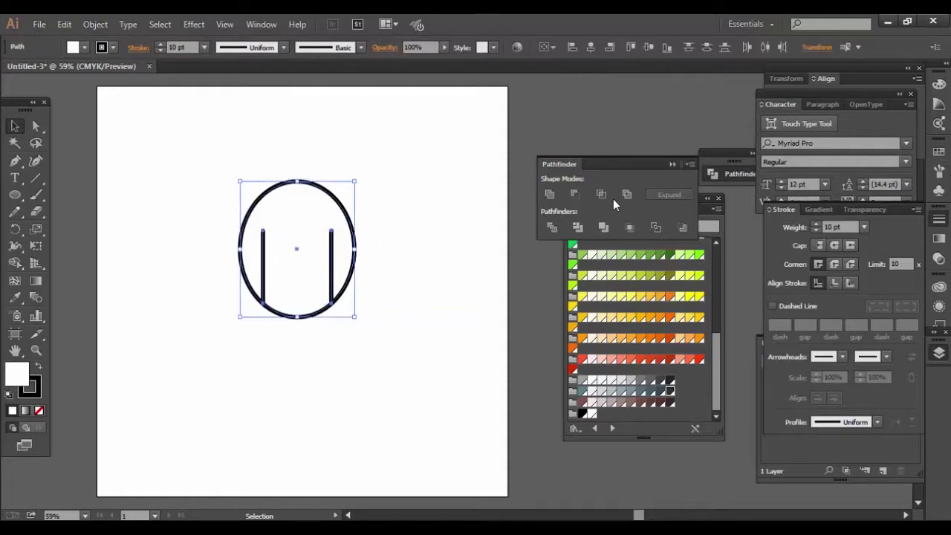
pyautogui.click(411, 234)
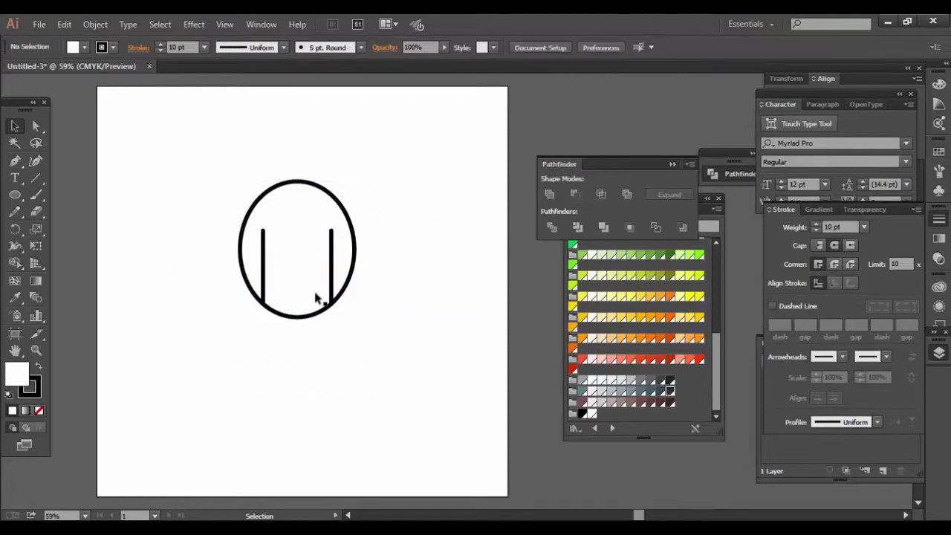
# Divide the oval with Pathfinder Divide where the two vertical lines cross it
pyautogui.click(284, 317)
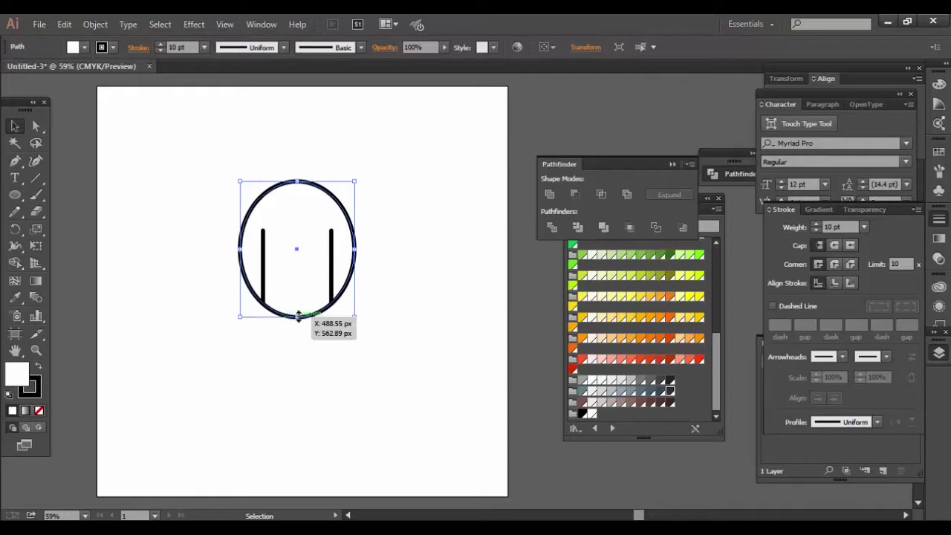
pyautogui.moveTo(440, 186); pyautogui.dragTo(209, 337)
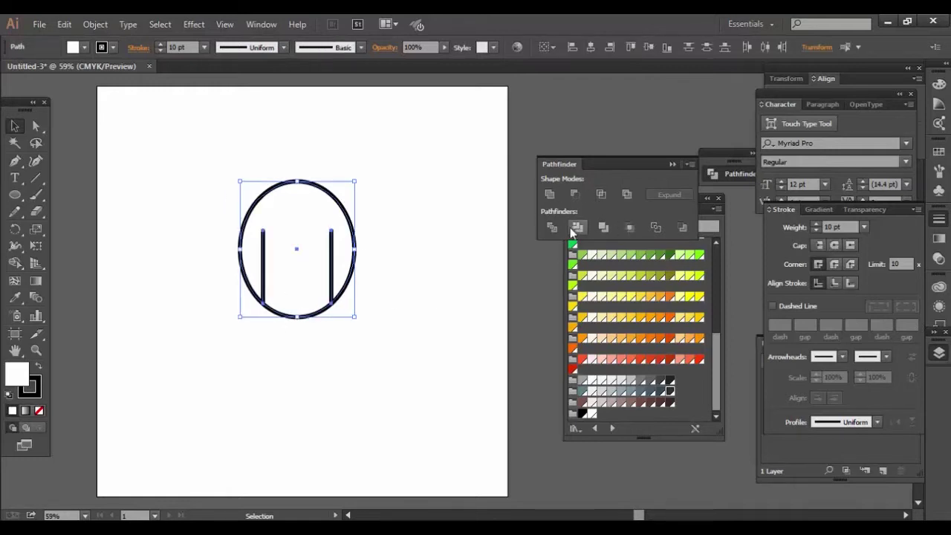
pyautogui.click(554, 229)
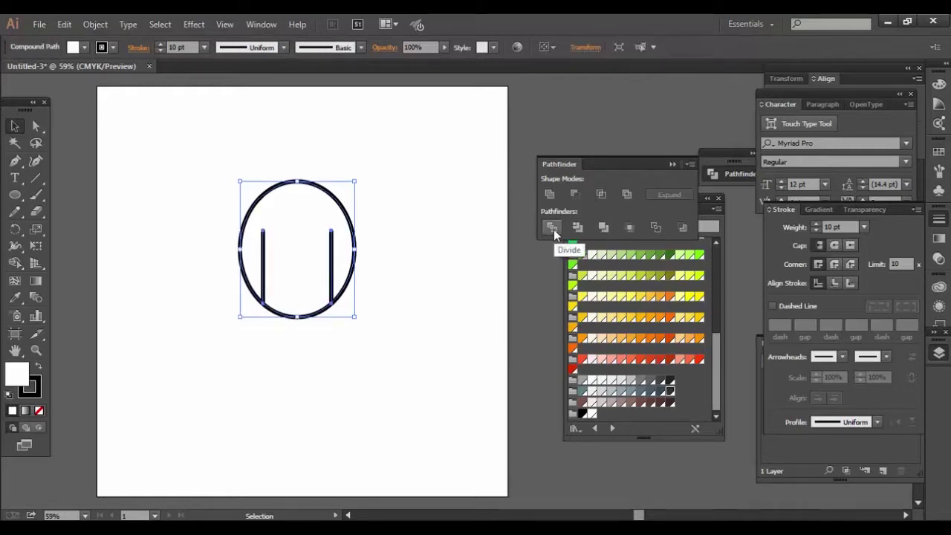
pyautogui.click(392, 255)
pyautogui.click(323, 313)
pyautogui.click(96, 165)
pyautogui.click(36, 126)
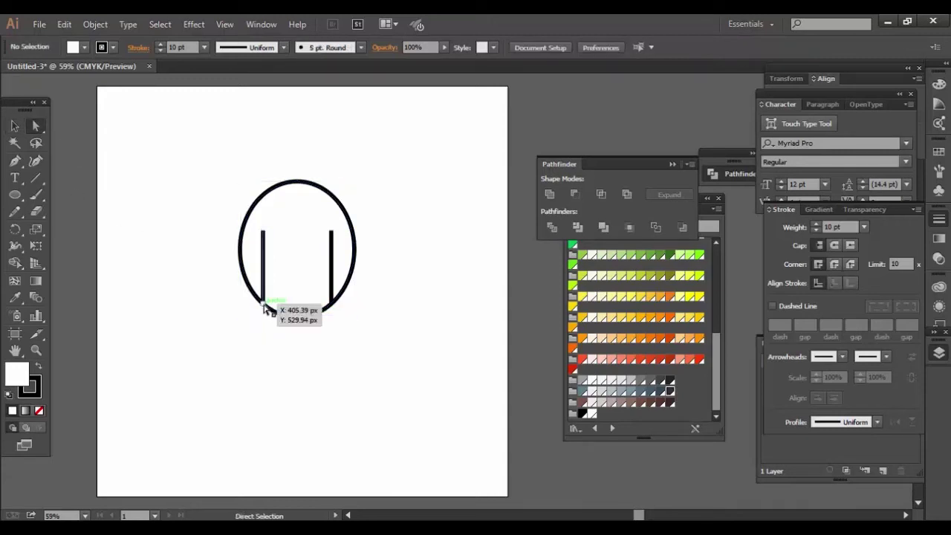
pyautogui.click(271, 313)
pyautogui.click(297, 317)
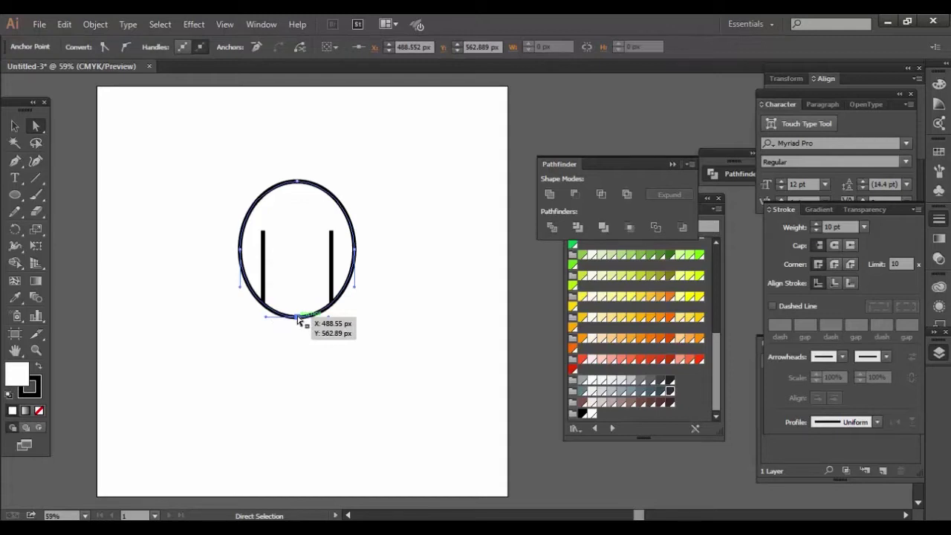
# Add anchors where the lines meet the oval and delete the bottom arc between them
pyautogui.moveTo(15, 160); pyautogui.dragTo(66, 178)
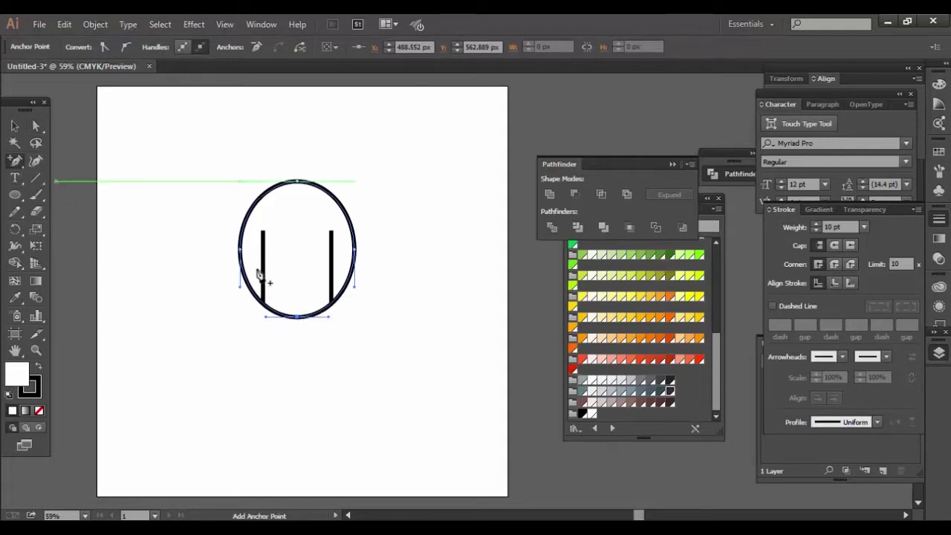
pyautogui.click(262, 304)
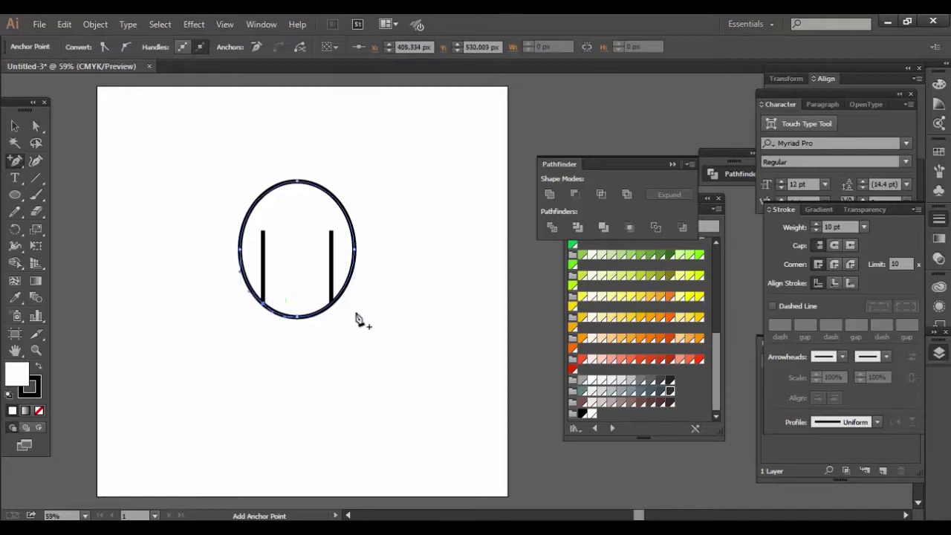
pyautogui.click(333, 303)
pyautogui.click(38, 127)
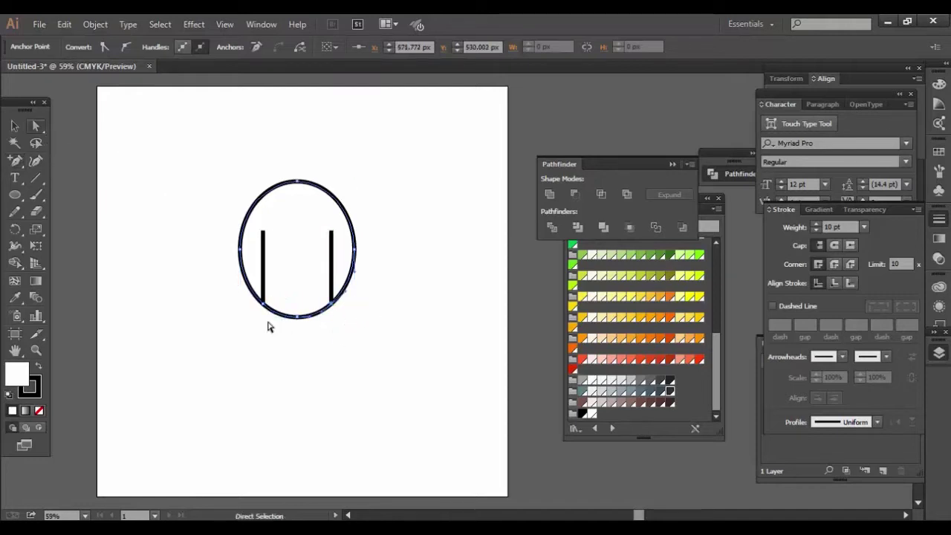
pyautogui.click(297, 317)
pyautogui.press('Delete')
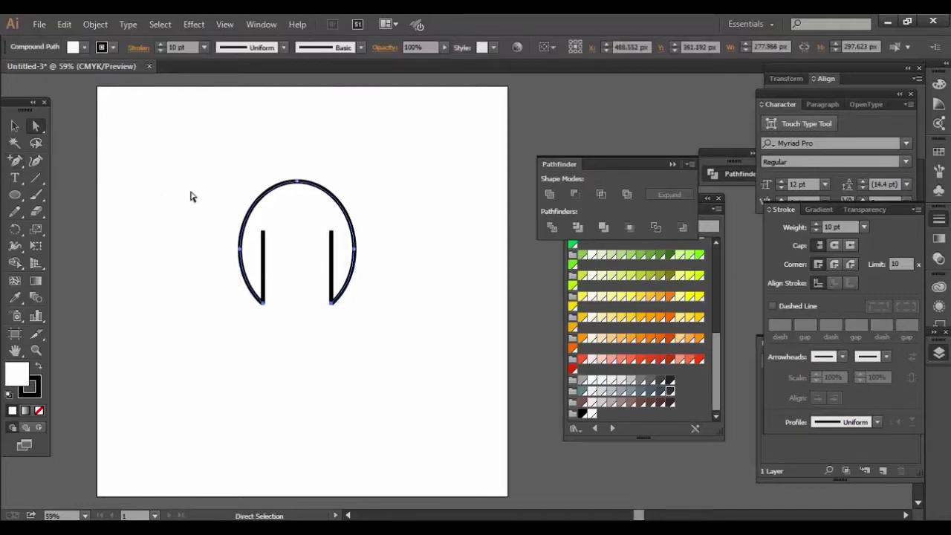
pyautogui.press('v')
# Change the cap and corner style of the headphone-shaped outline
pyautogui.moveTo(211, 155); pyautogui.dragTo(425, 337)
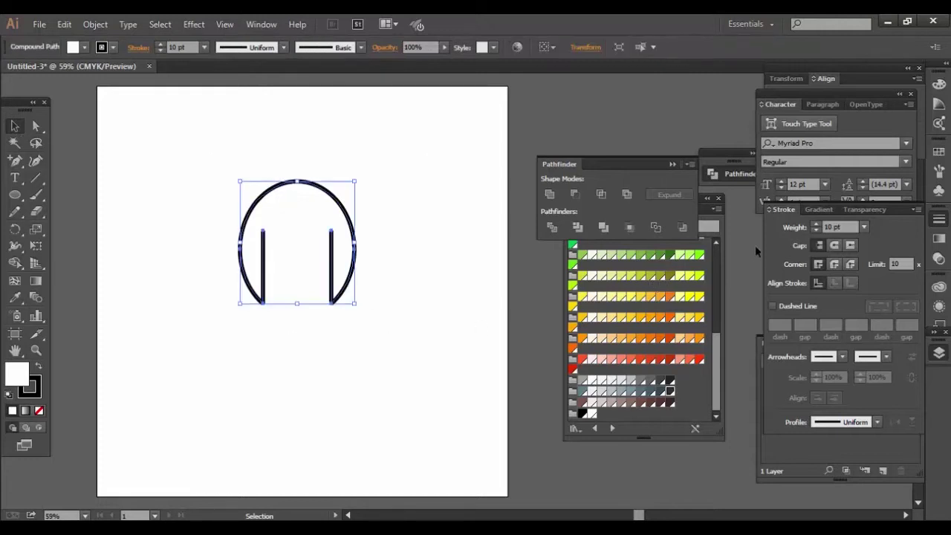
pyautogui.click(834, 245)
pyautogui.click(480, 261)
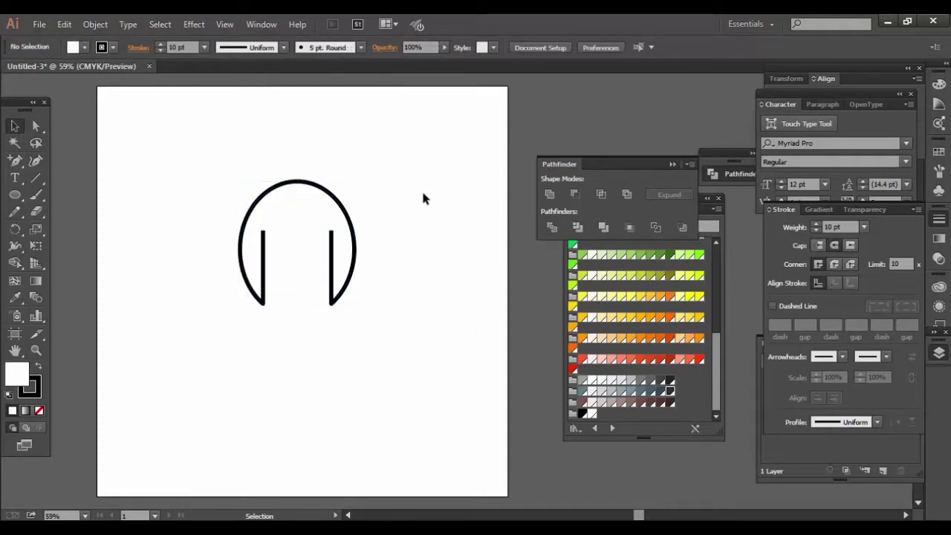
pyautogui.moveTo(413, 170); pyautogui.dragTo(216, 334)
# Narrow the arch slightly and draw a Pen curve joining the two lines' lower ends
pyautogui.moveTo(357, 243); pyautogui.dragTo(346, 244)
pyautogui.click(186, 208)
pyautogui.click(15, 161)
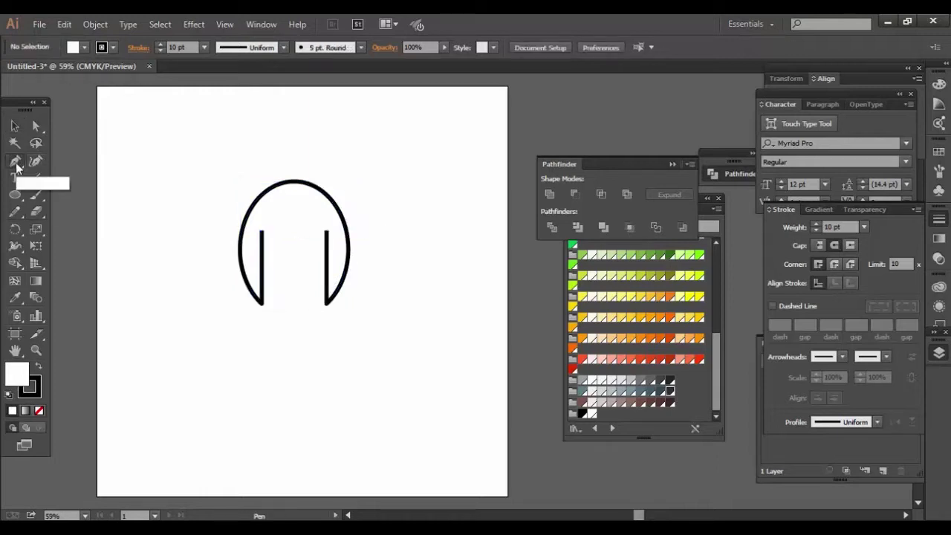
pyautogui.click(295, 310)
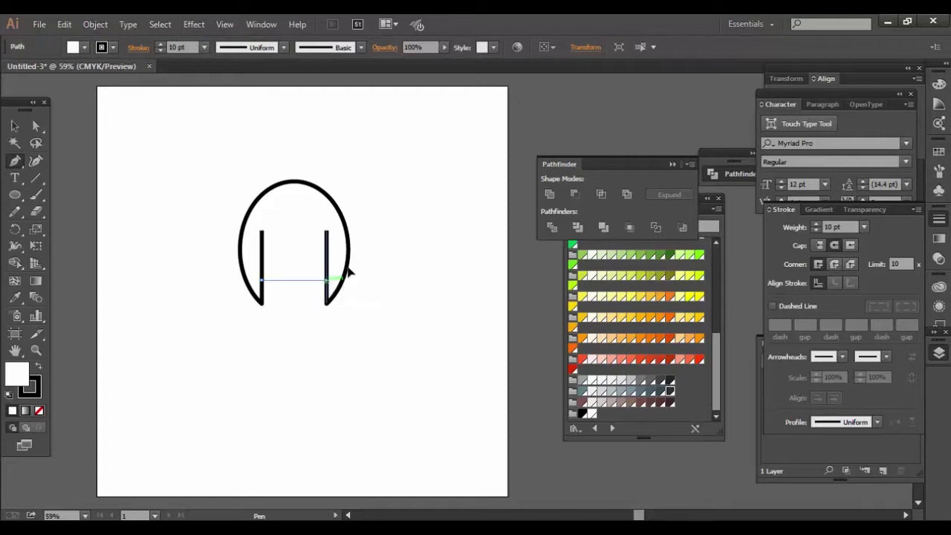
pyautogui.moveTo(327, 280); pyautogui.dragTo(357, 218)
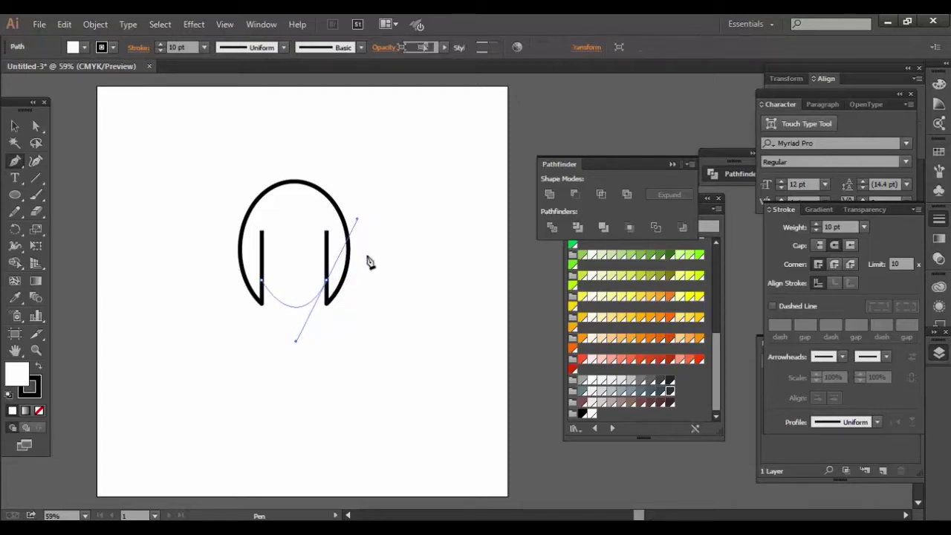
pyautogui.press('a')
# Adjust the curve's direction handle so the belly curve bows evenly
pyautogui.click(332, 354)
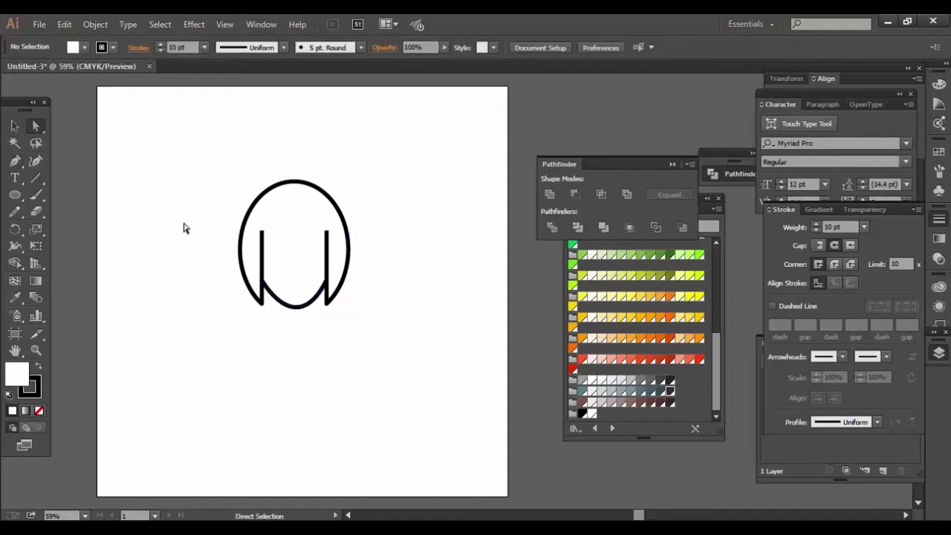
pyautogui.click(324, 282)
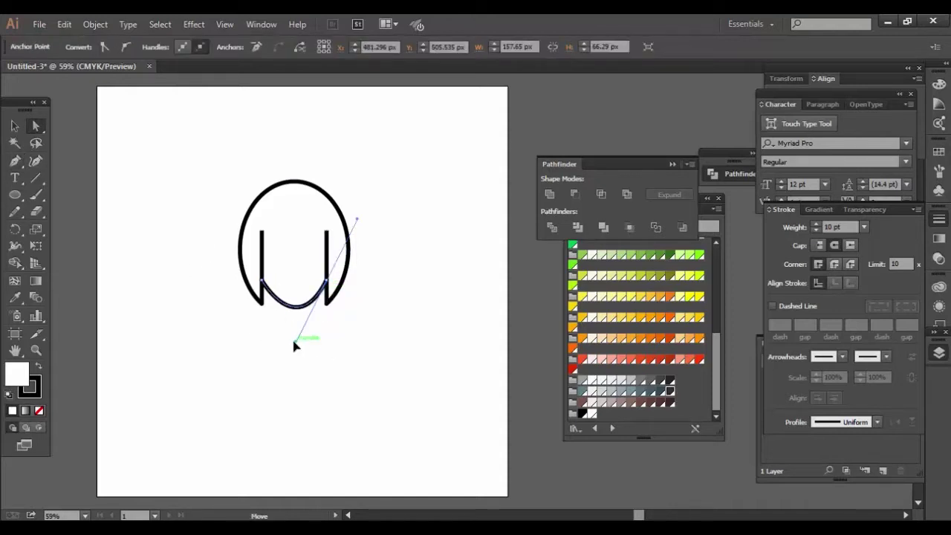
pyautogui.moveTo(295, 345); pyautogui.dragTo(294, 346)
pyautogui.click(230, 291)
pyautogui.click(14, 126)
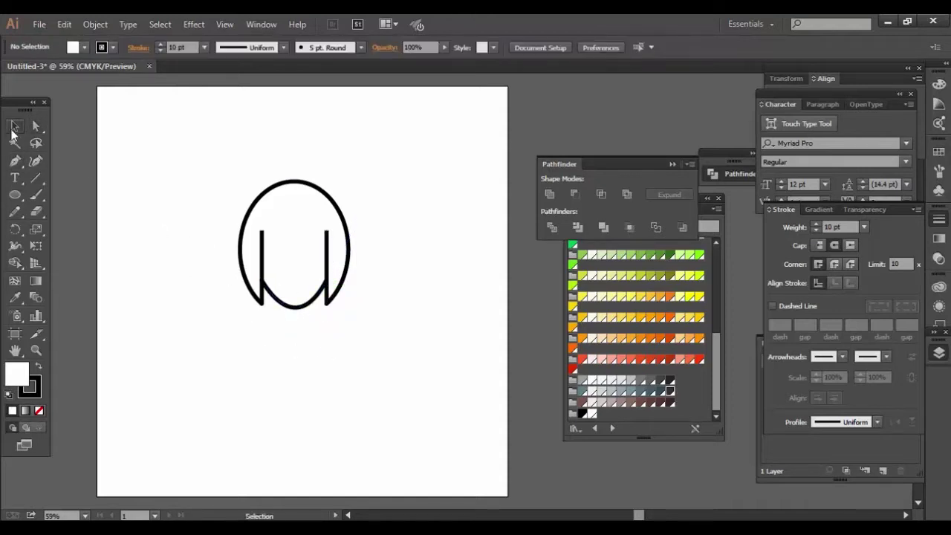
pyautogui.moveTo(166, 155); pyautogui.dragTo(421, 404)
pyautogui.click(435, 188)
# Draw a circle at the top-left of the head as the first eye
pyautogui.click(14, 195)
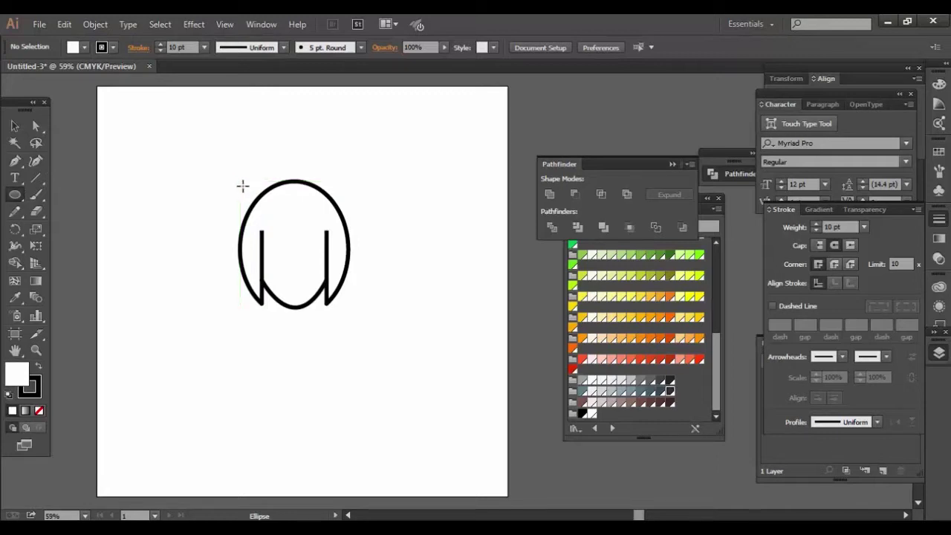
pyautogui.click(14, 127)
pyautogui.moveTo(230, 176); pyautogui.dragTo(444, 351)
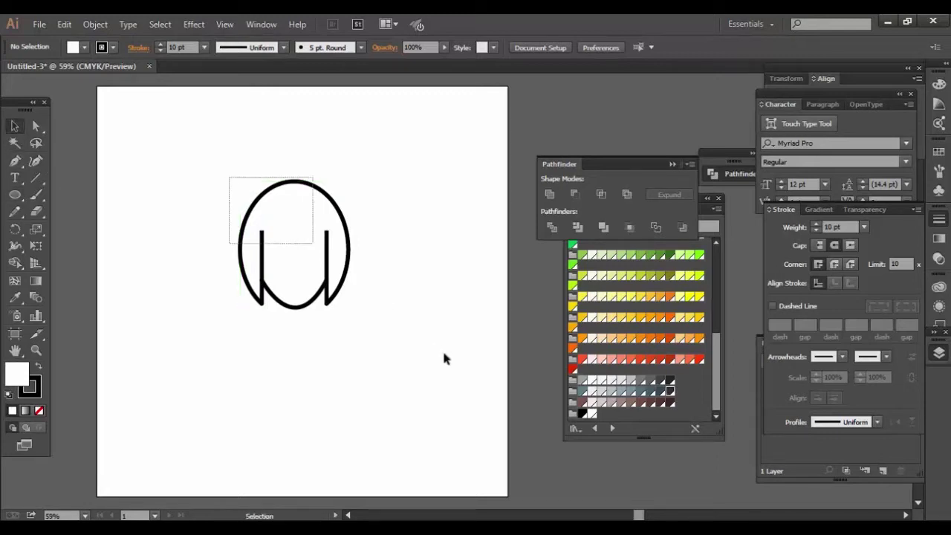
pyautogui.click(474, 315)
pyautogui.click(330, 249)
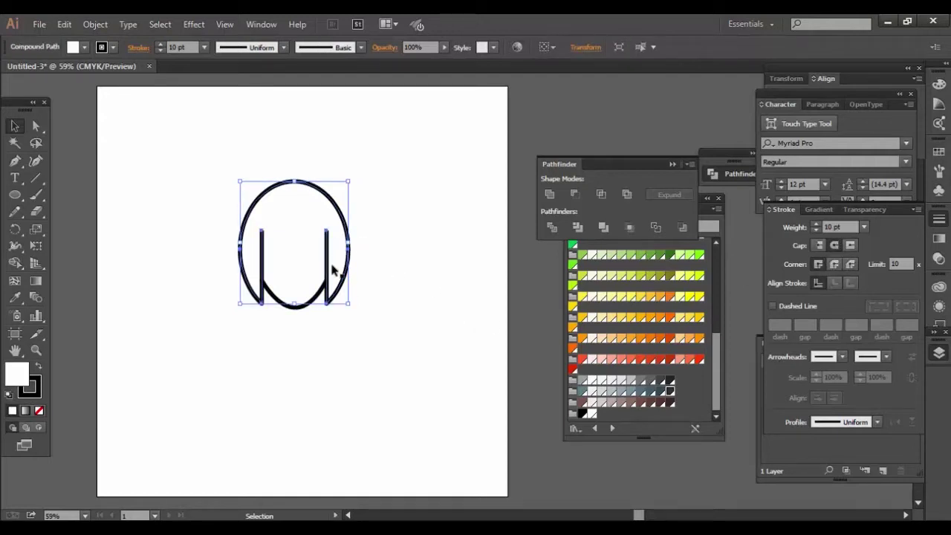
pyautogui.click(332, 272)
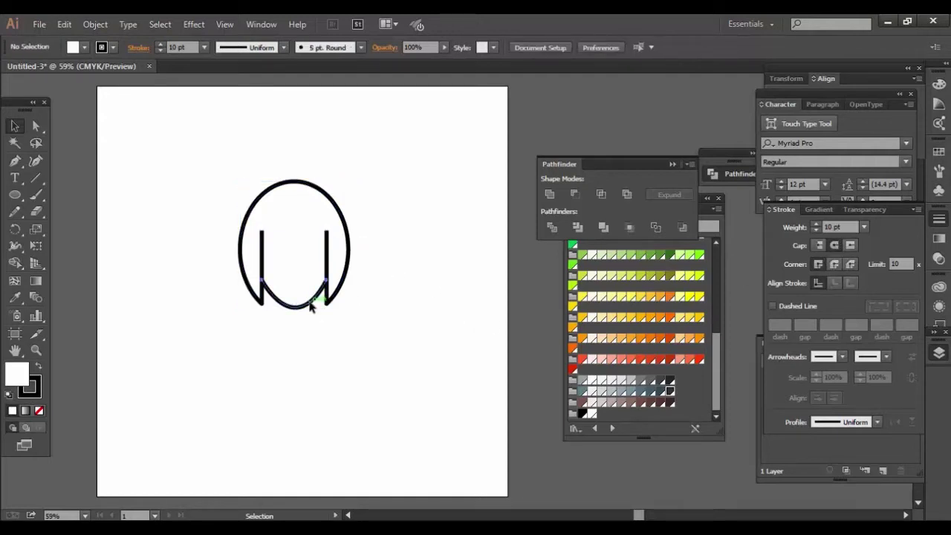
pyautogui.click(15, 195)
pyautogui.moveTo(243, 182); pyautogui.dragTo(284, 224)
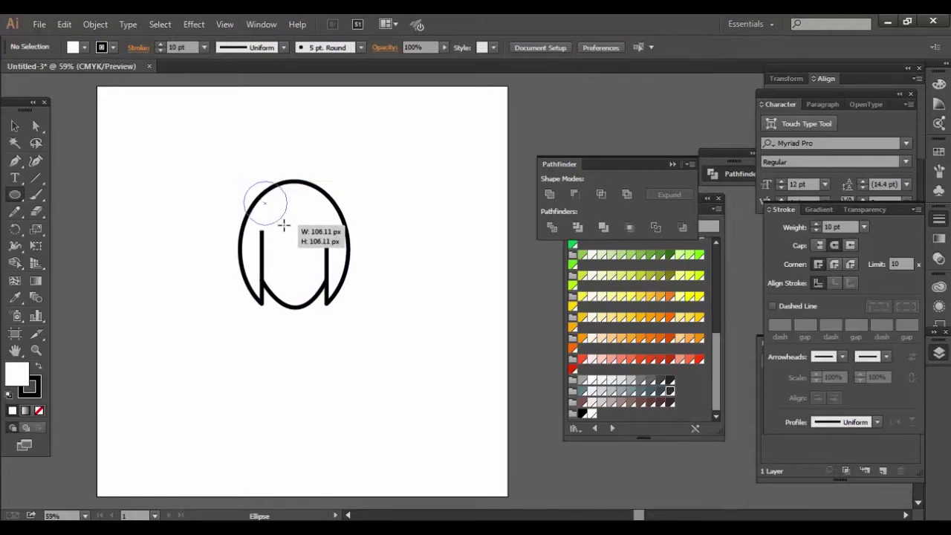
pyautogui.press('v')
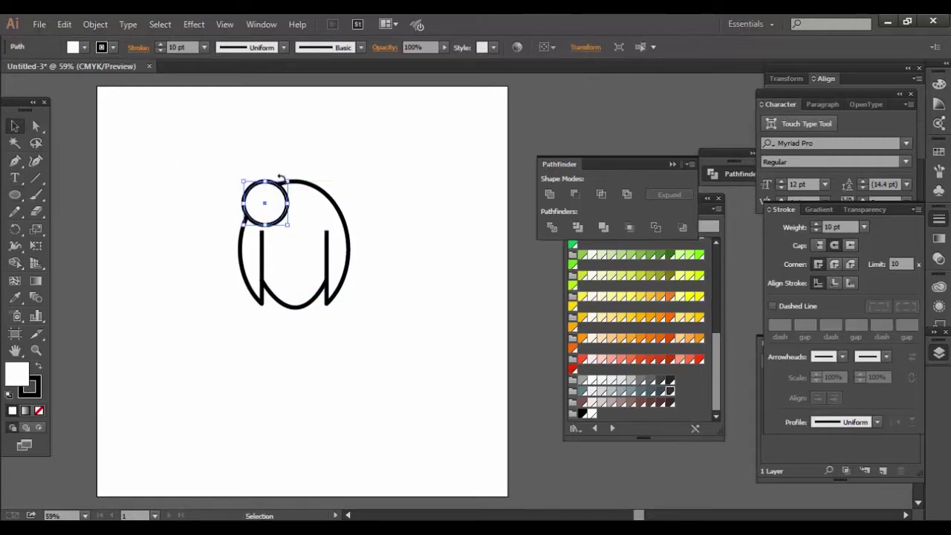
pyautogui.moveTo(288, 210); pyautogui.dragTo(296, 210)
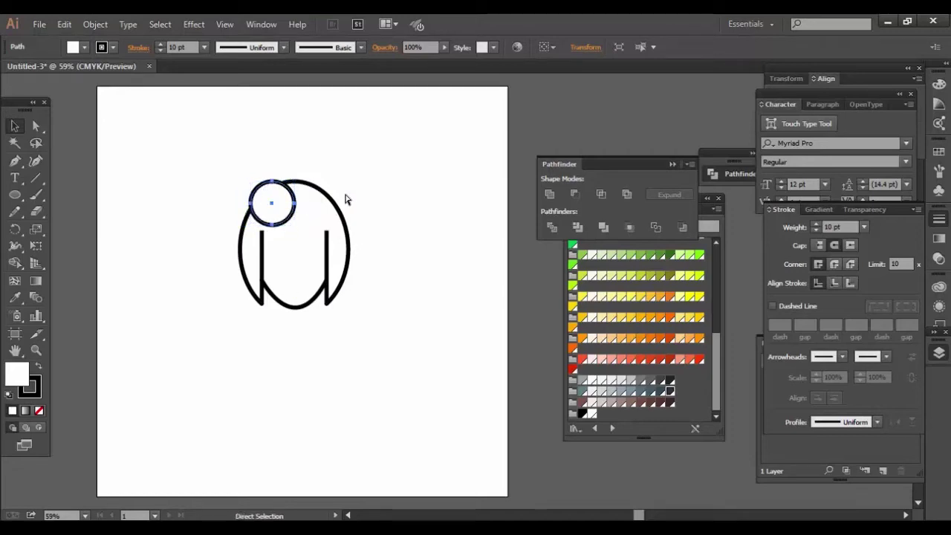
# Copy the eye circle and place the duplicate beside it as the second eye
pyautogui.click(64, 25)
pyautogui.click(65, 26)
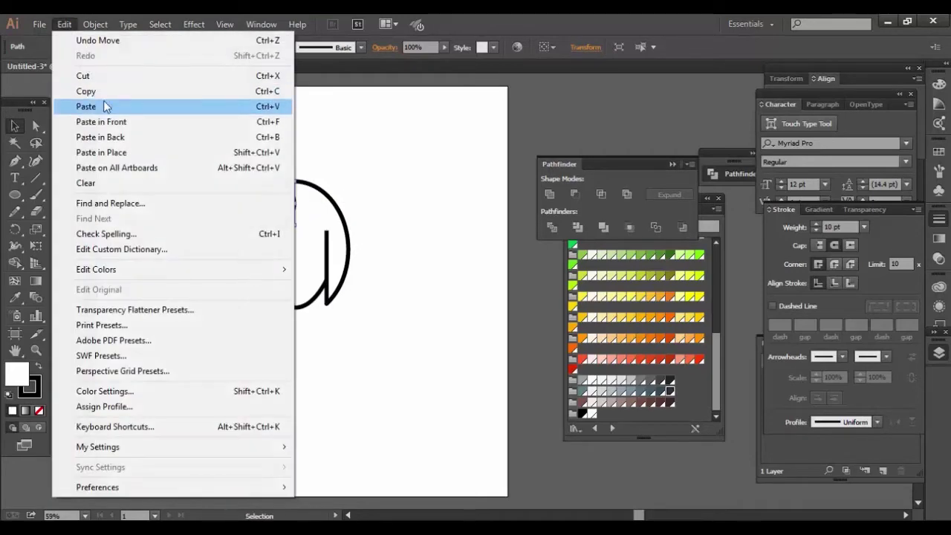
pyautogui.click(106, 104)
pyautogui.moveTo(443, 275); pyautogui.dragTo(298, 185)
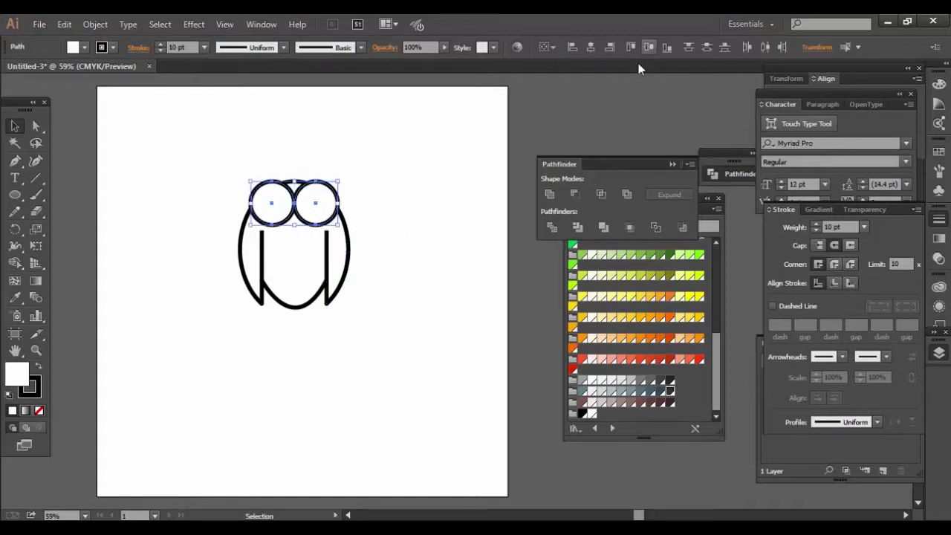
pyautogui.click(414, 185)
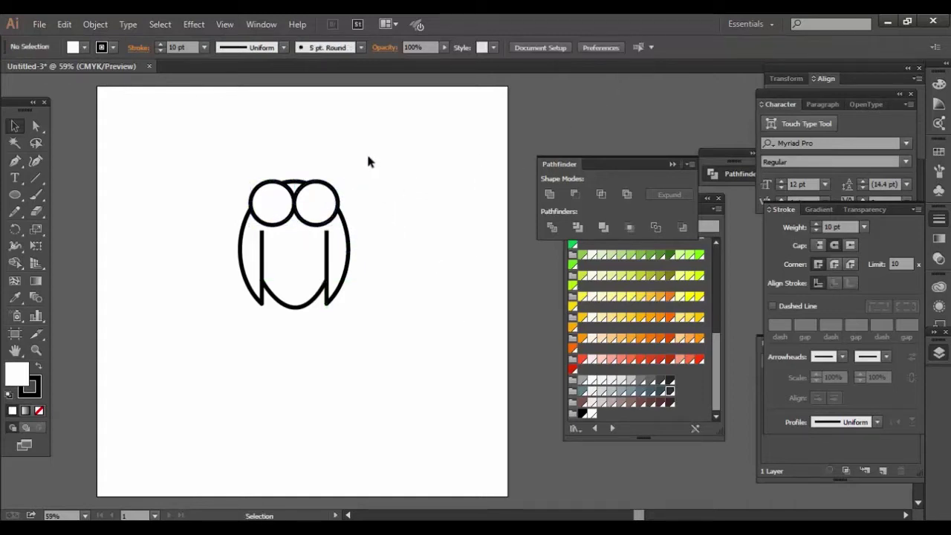
# Draw a pointed ear above the left eye with no fill
pyautogui.click(24, 161)
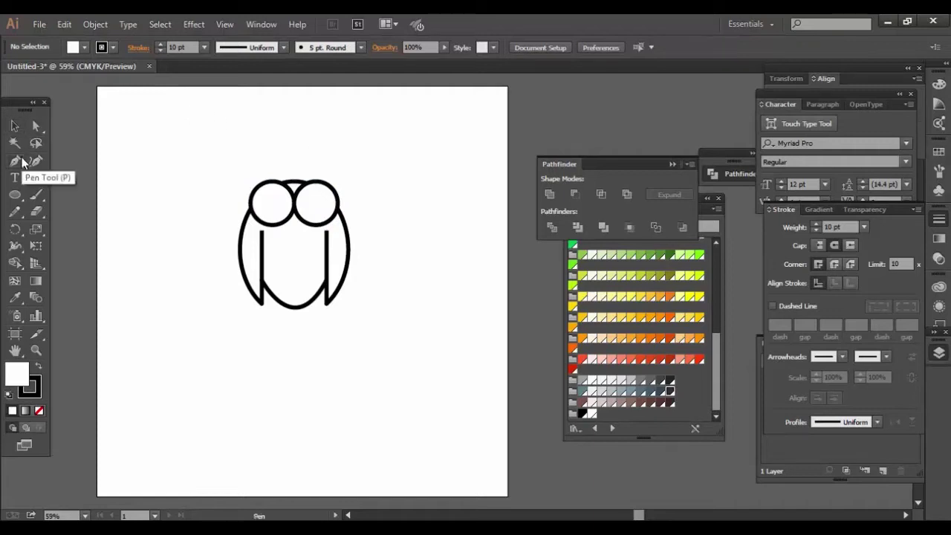
pyautogui.moveTo(251, 197)
pyautogui.mouseDown()
pyautogui.moveTo(237, 165)
pyautogui.moveTo(253, 130)
pyautogui.mouseUp()
pyautogui.moveTo(273, 181); pyautogui.dragTo(279, 211)
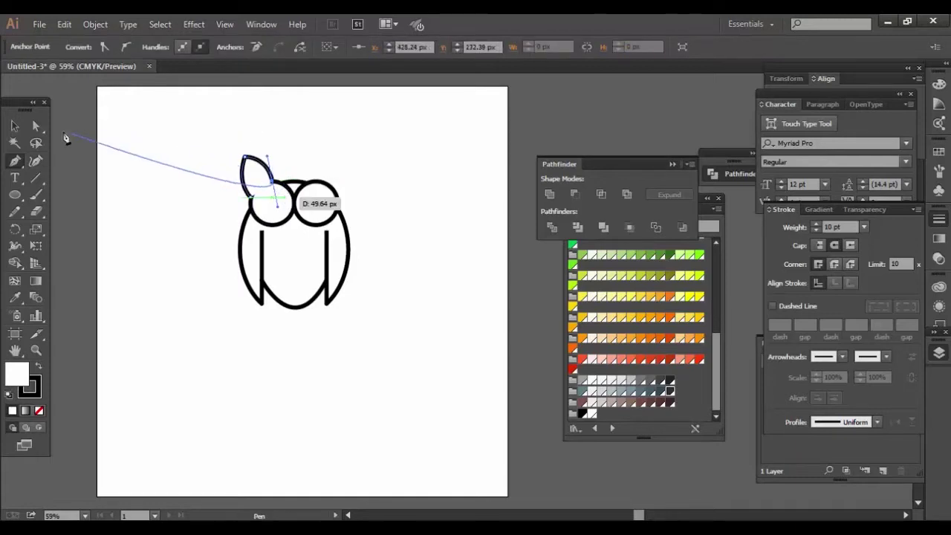
pyautogui.click(15, 126)
pyautogui.click(206, 145)
pyautogui.moveTo(207, 145); pyautogui.dragTo(292, 172)
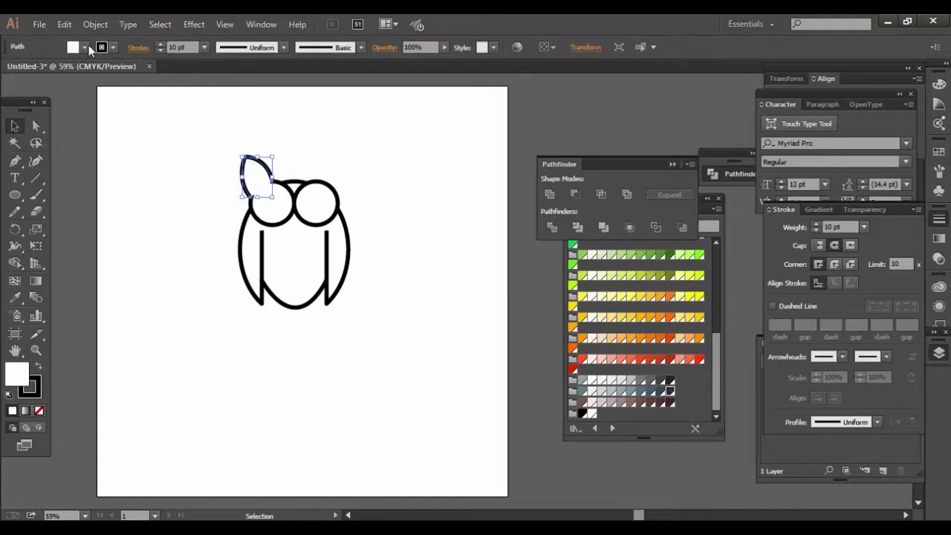
pyautogui.click(85, 48)
pyautogui.click(12, 72)
# Make a mirrored copy of the ear and move it above the right eye
pyautogui.click(334, 142)
pyautogui.moveTo(206, 140)
pyautogui.mouseDown()
pyautogui.moveTo(276, 171)
pyautogui.moveTo(266, 168)
pyautogui.mouseUp()
pyautogui.rightClick(266, 168)
pyautogui.click(446, 403)
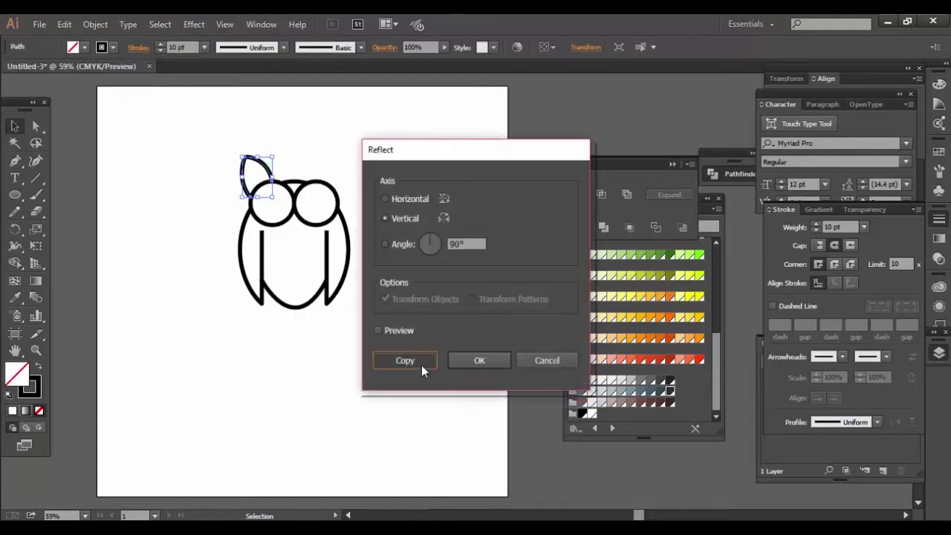
pyautogui.click(405, 360)
pyautogui.click(316, 140)
pyautogui.moveTo(268, 159); pyautogui.dragTo(348, 160)
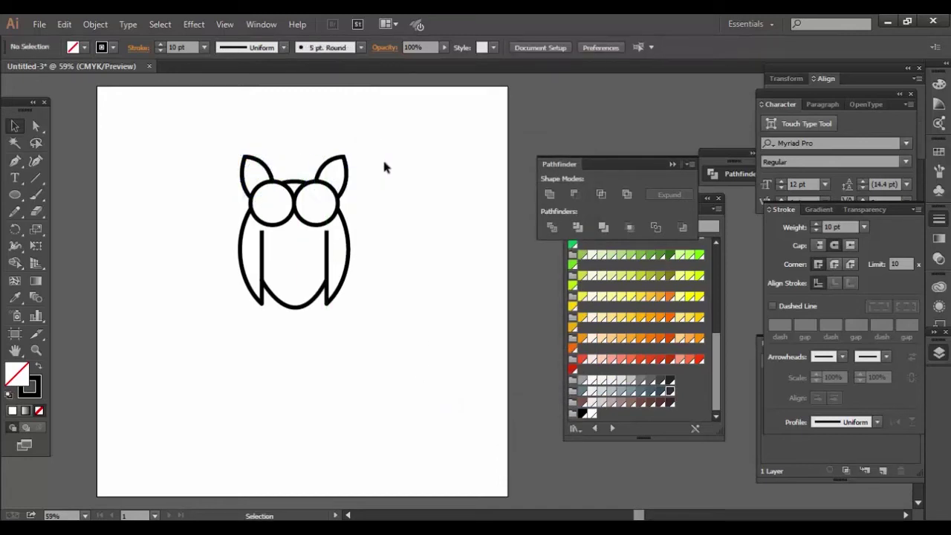
# Send both ears behind the eyes and nudge them down two steps
pyautogui.click(264, 159)
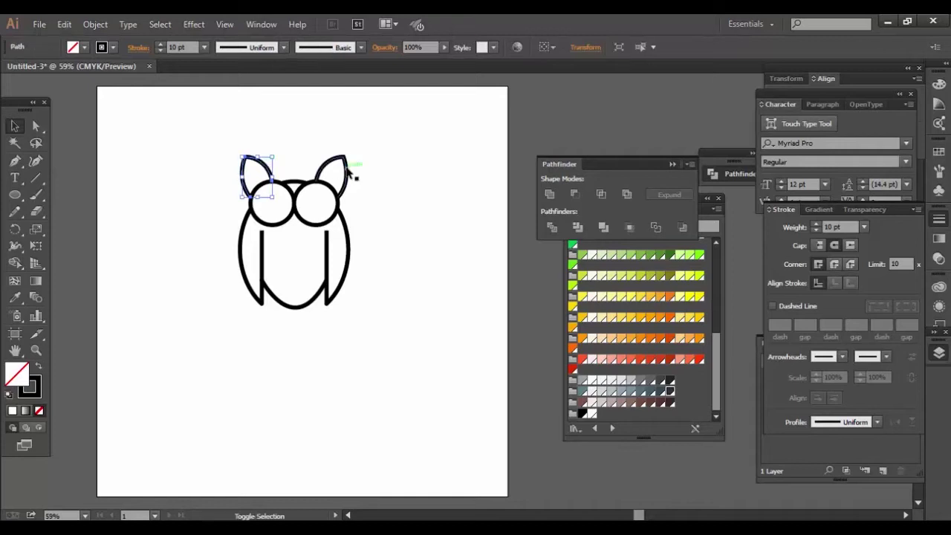
pyautogui.keyDown('shift'); pyautogui.click(348, 172); pyautogui.keyUp('shift')
pyautogui.rightClick(349, 172)
pyautogui.moveTo(385, 350)
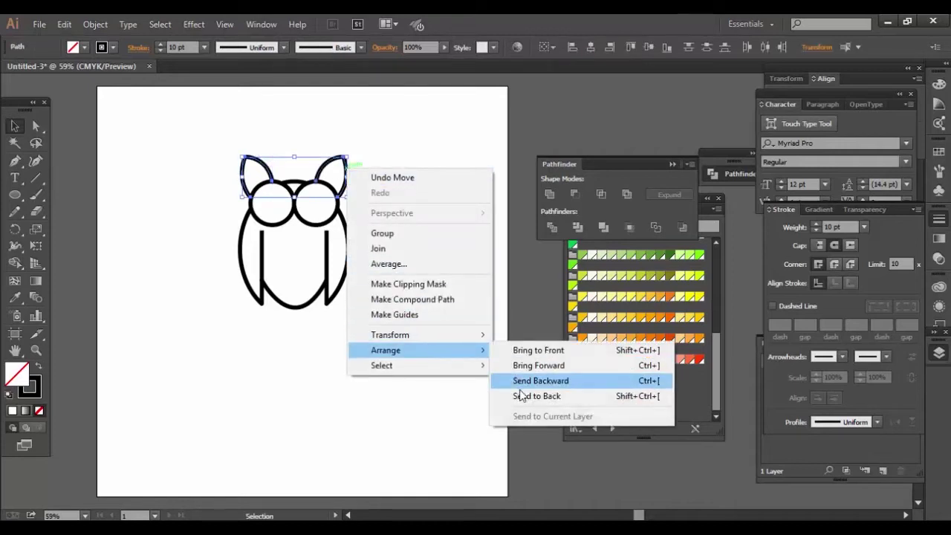
pyautogui.click(512, 383)
pyautogui.press('Down')
pyautogui.press('Down')
pyautogui.press('Down')
pyautogui.press('Down')
pyautogui.press('Down')
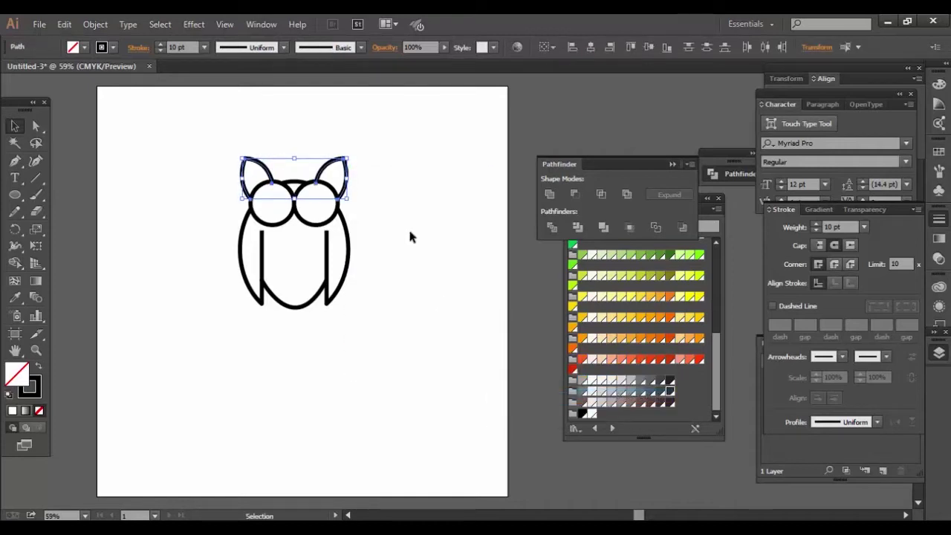
pyautogui.press('Down')
pyautogui.press('Down')
pyautogui.press('Down')
pyautogui.press('Down')
pyautogui.press('Down')
pyautogui.click(386, 209)
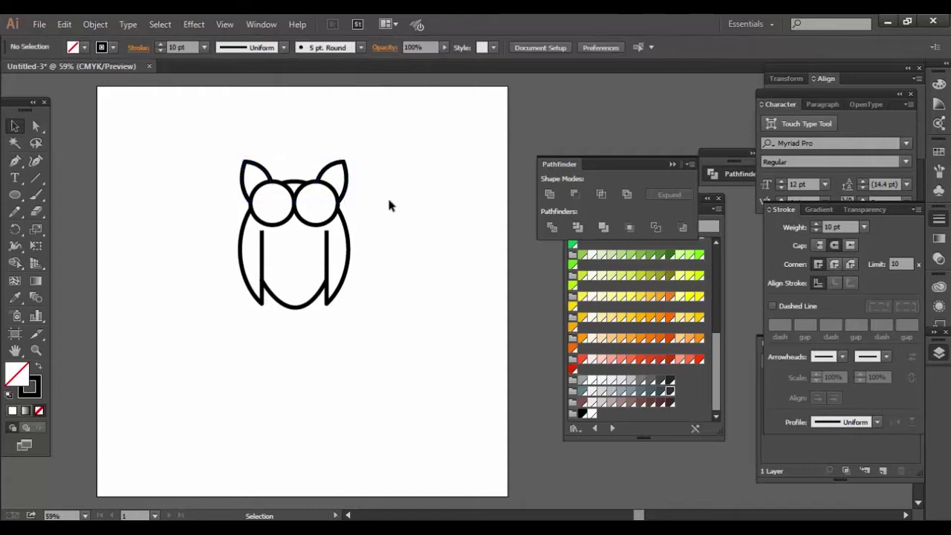
# Draw an unfilled curve from the left inner body line up to the left eye
pyautogui.click(336, 200)
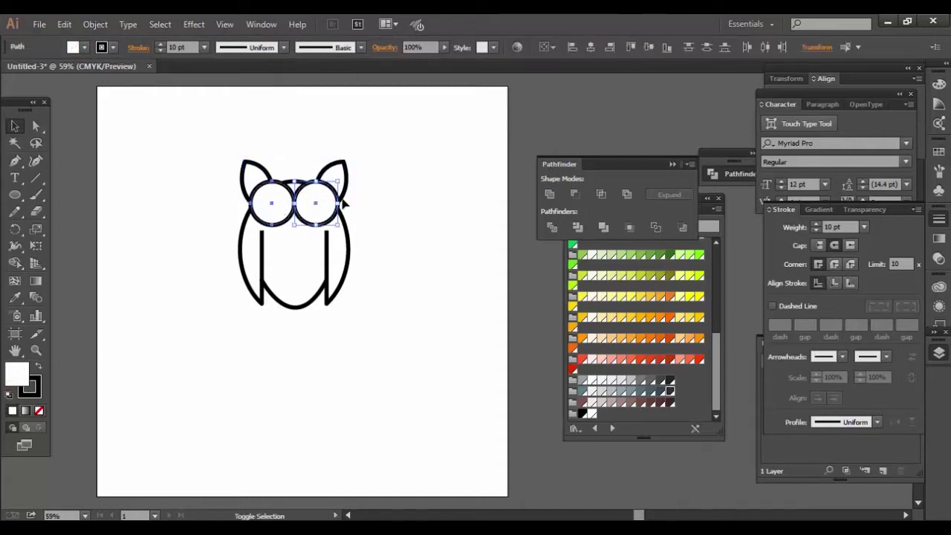
pyautogui.click(417, 197)
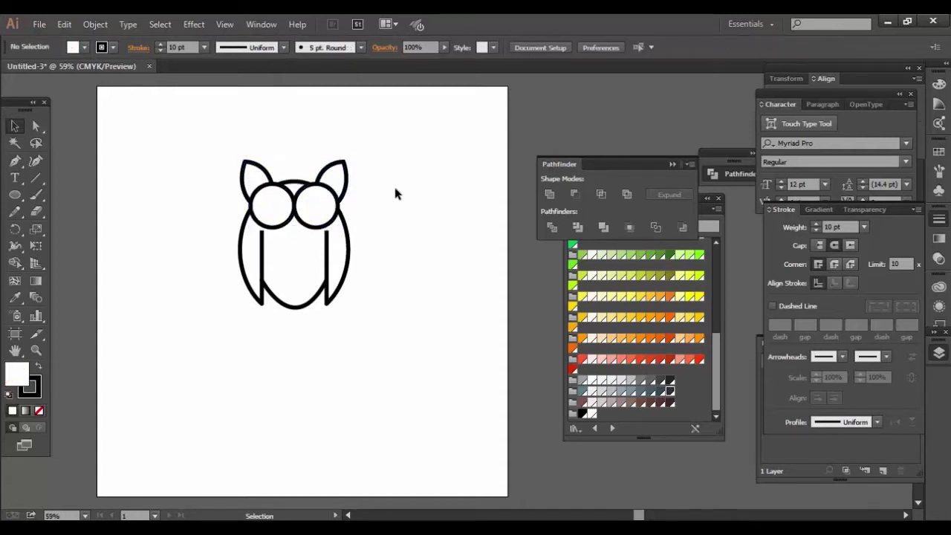
pyautogui.click(15, 160)
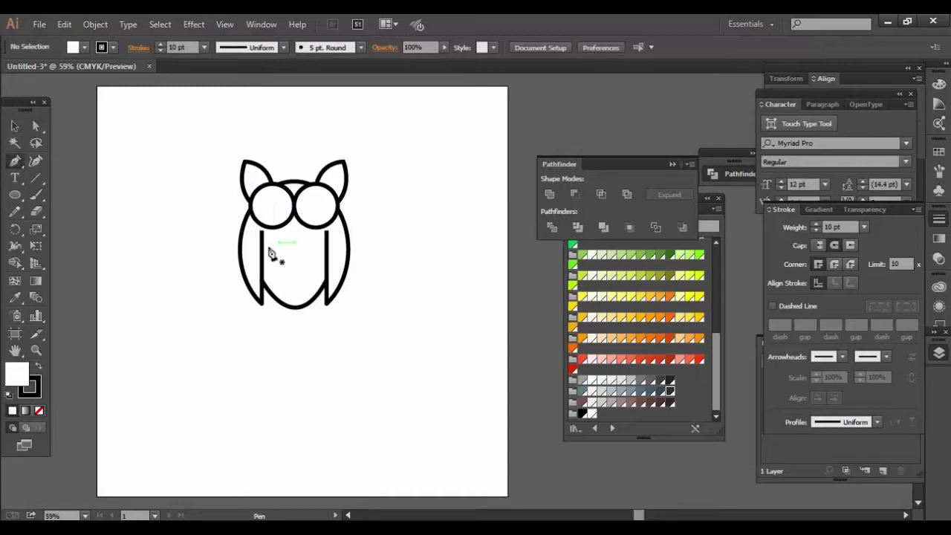
pyautogui.click(84, 47)
pyautogui.click(8, 76)
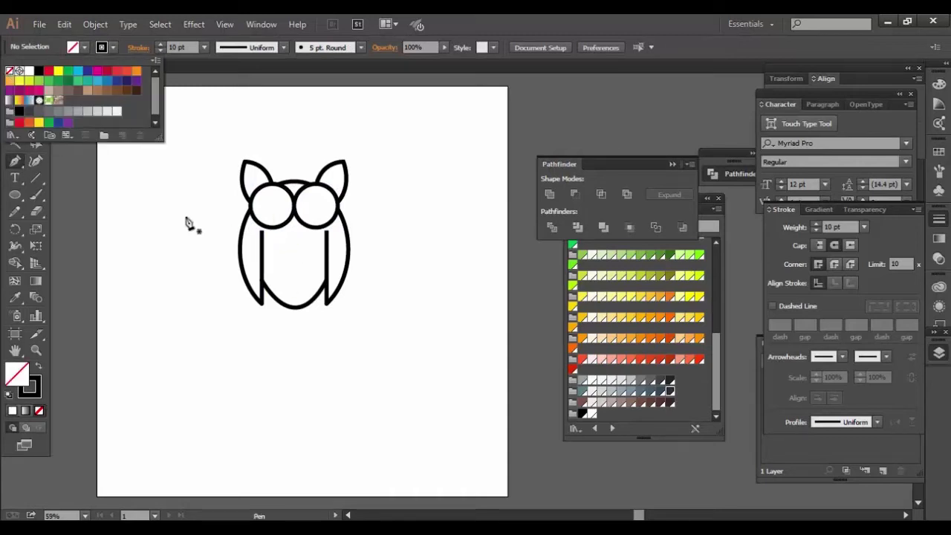
pyautogui.click(262, 251)
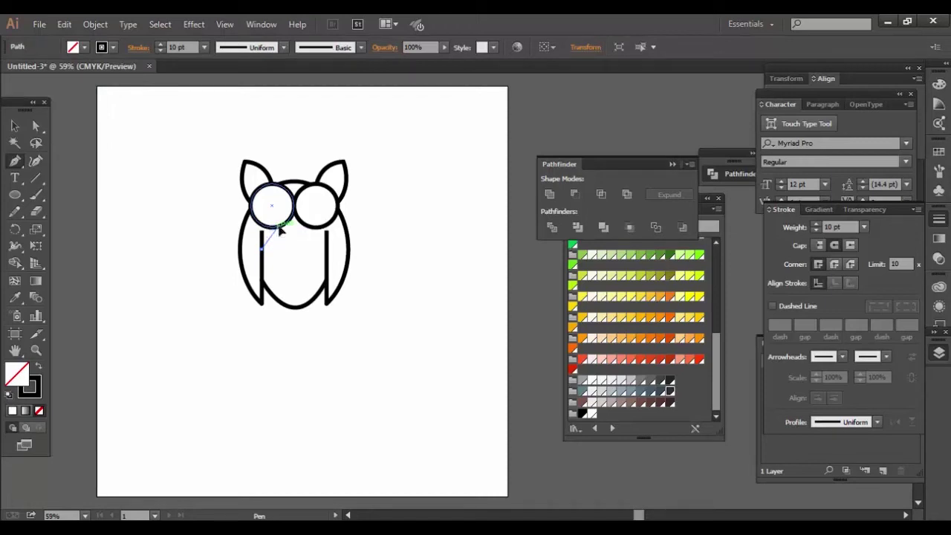
pyautogui.moveTo(276, 229); pyautogui.dragTo(279, 211)
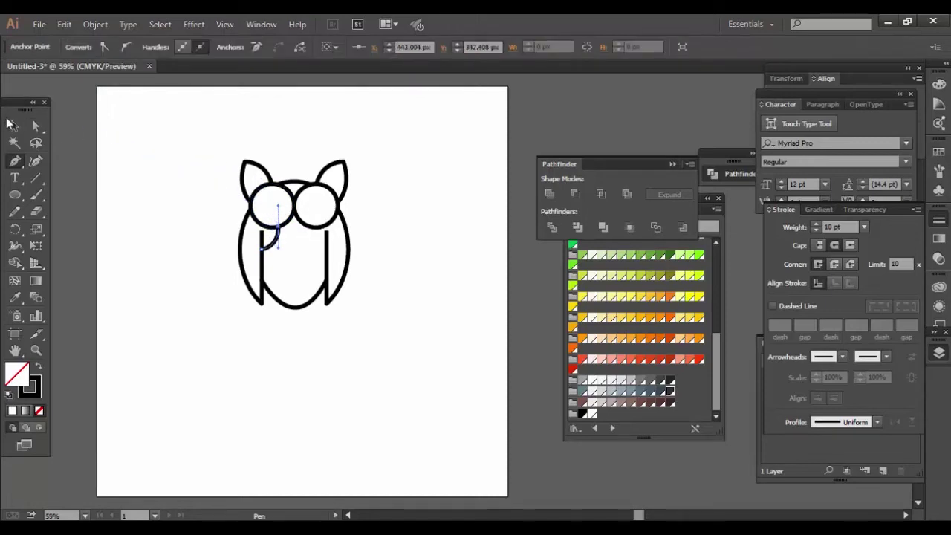
# Reflect a copy of the curve and move it under the right eye
pyautogui.press('v')
pyautogui.click(272, 235)
pyautogui.rightClick(280, 239)
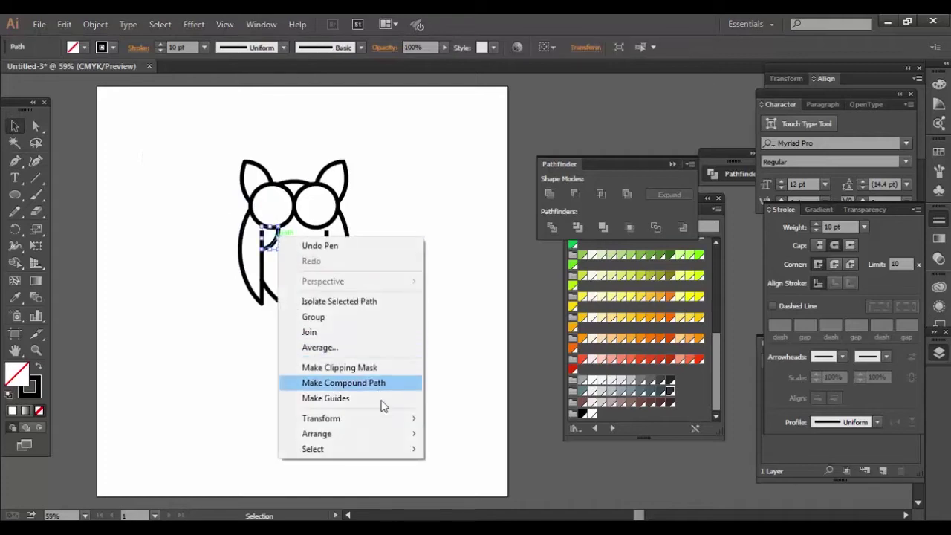
pyautogui.click(460, 347)
pyautogui.click(408, 359)
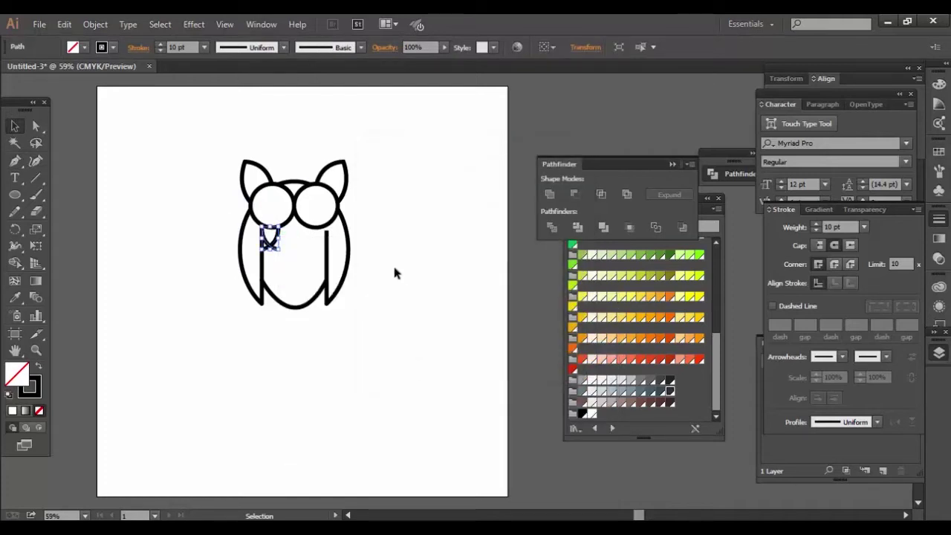
pyautogui.click(392, 262)
pyautogui.moveTo(275, 256); pyautogui.dragTo(322, 252)
pyautogui.click(420, 226)
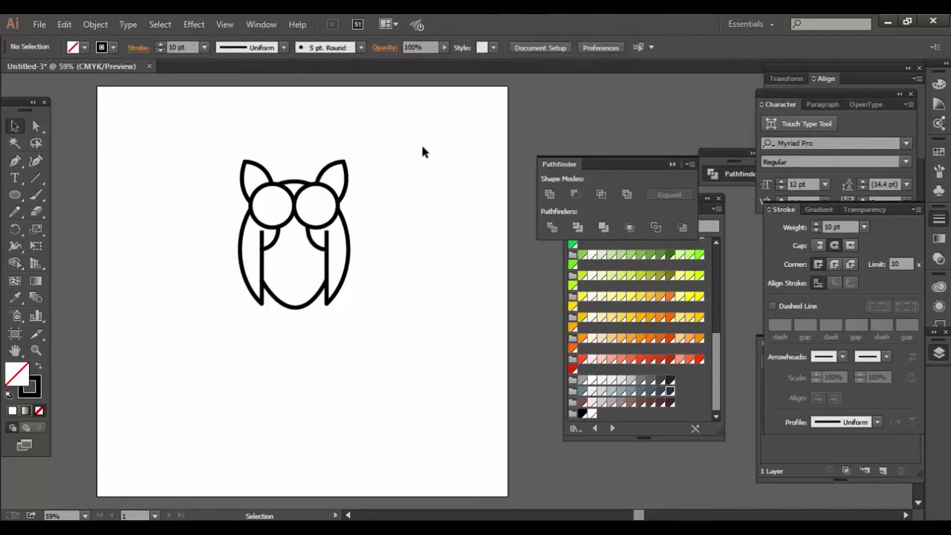
pyautogui.click(15, 160)
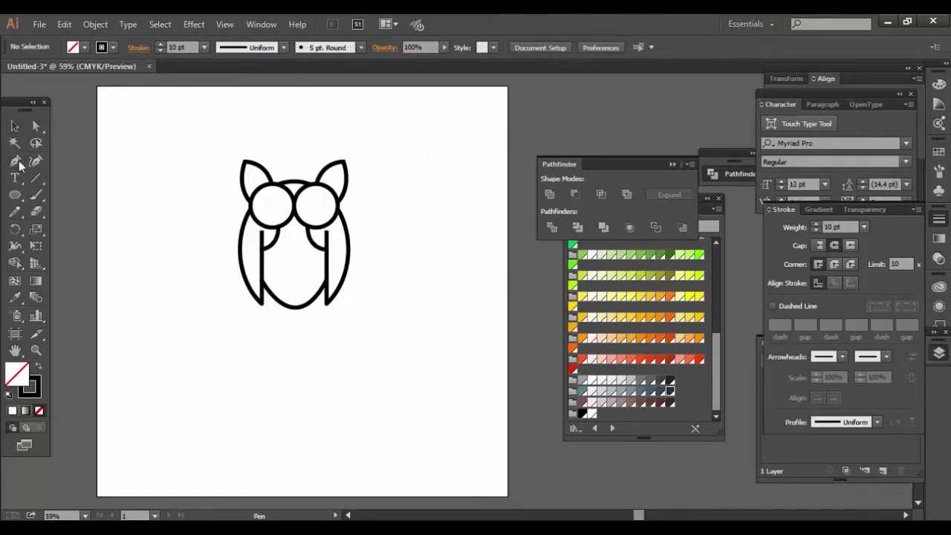
# Delete the old heart-shaped sketch below the owl
pyautogui.click(232, 349)
pyautogui.moveTo(186, 338)
pyautogui.mouseDown()
pyautogui.moveTo(183, 362)
pyautogui.moveTo(195, 346)
pyautogui.moveTo(225, 375)
pyautogui.moveTo(236, 374)
pyautogui.moveTo(190, 371)
pyautogui.moveTo(205, 347)
pyautogui.mouseUp()
pyautogui.moveTo(153, 320); pyautogui.dragTo(222, 388)
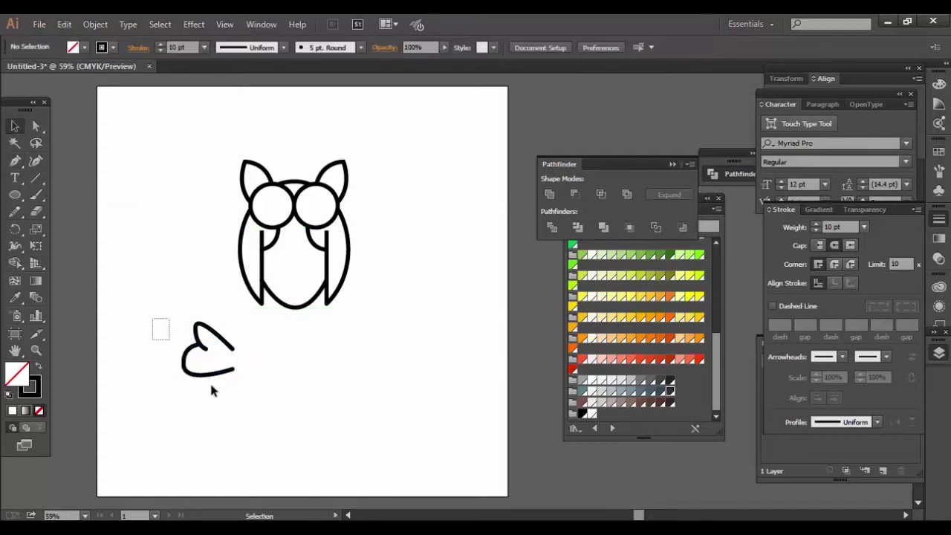
pyautogui.press('Delete')
# Draw a curled wing outline below the owl with the Pen tool
pyautogui.press('p')
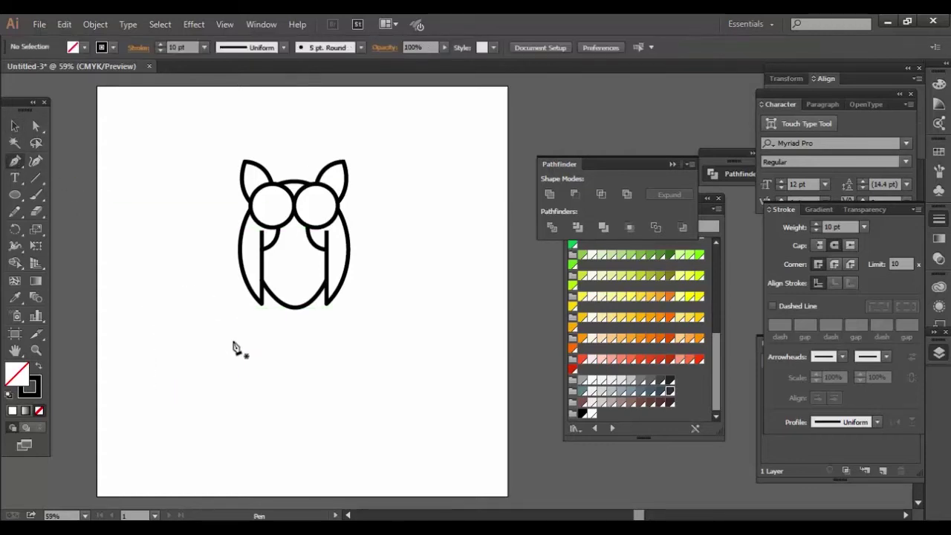
pyautogui.moveTo(203, 318); pyautogui.dragTo(187, 324)
pyautogui.click(213, 343)
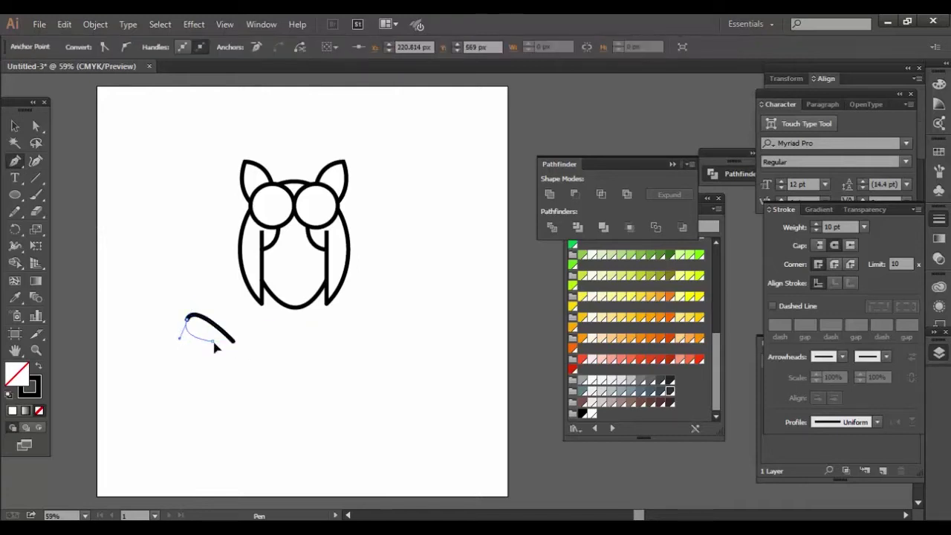
pyautogui.moveTo(234, 362); pyautogui.dragTo(193, 372)
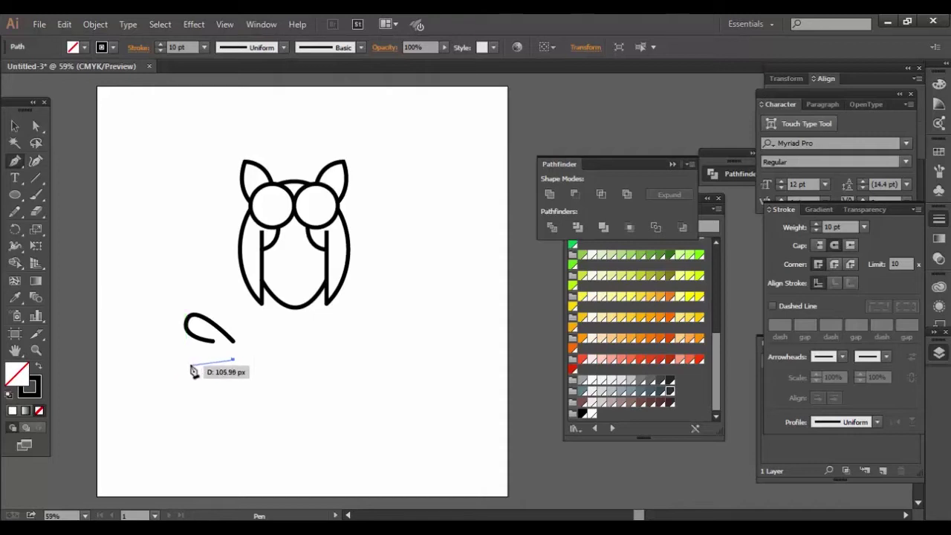
pyautogui.moveTo(192, 350)
pyautogui.mouseDown()
pyautogui.moveTo(205, 347)
pyautogui.moveTo(197, 348)
pyautogui.mouseUp()
pyautogui.press('v')
pyautogui.click(151, 309)
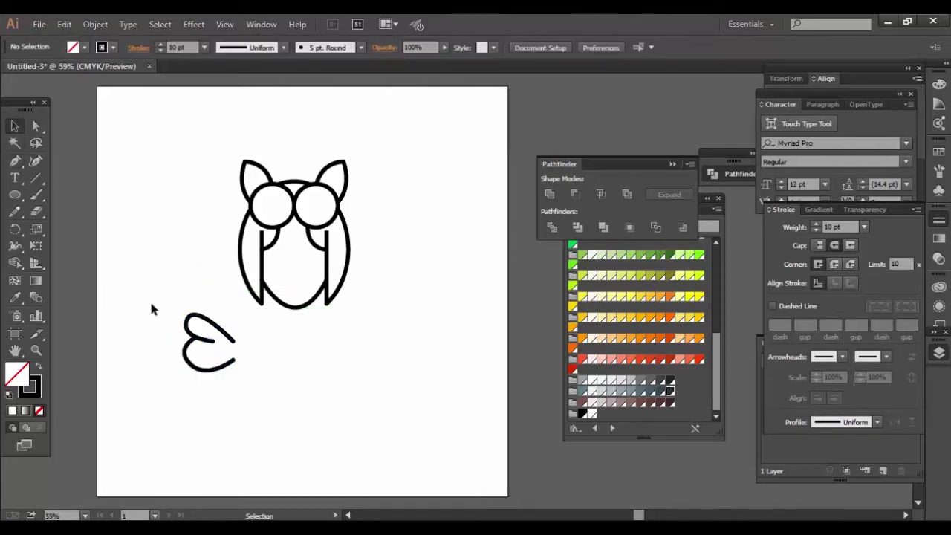
pyautogui.moveTo(241, 387); pyautogui.dragTo(240, 382)
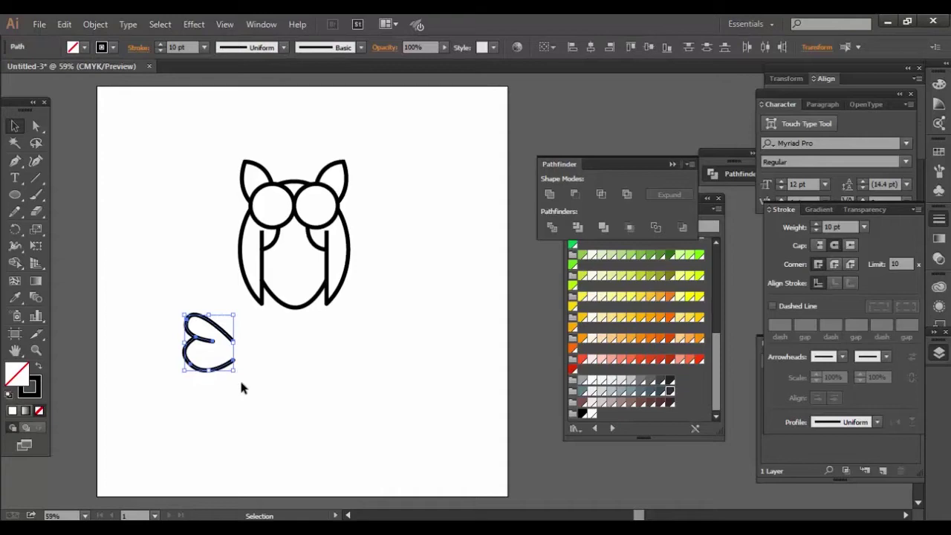
# Group the new wing path, leaving the Expand options cancelled
pyautogui.click(93, 25)
pyautogui.click(125, 172)
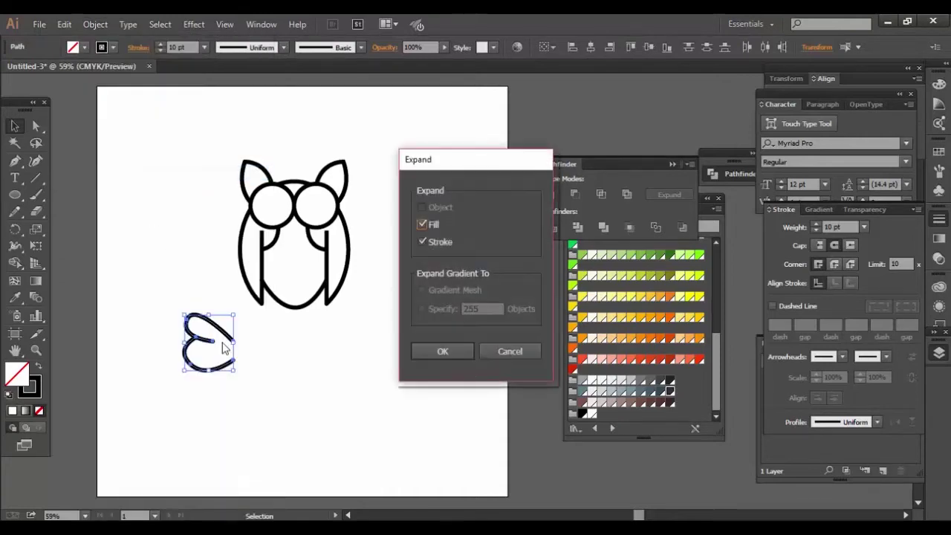
pyautogui.click(511, 358)
pyautogui.click(161, 295)
pyautogui.moveTo(161, 295); pyautogui.dragTo(232, 385)
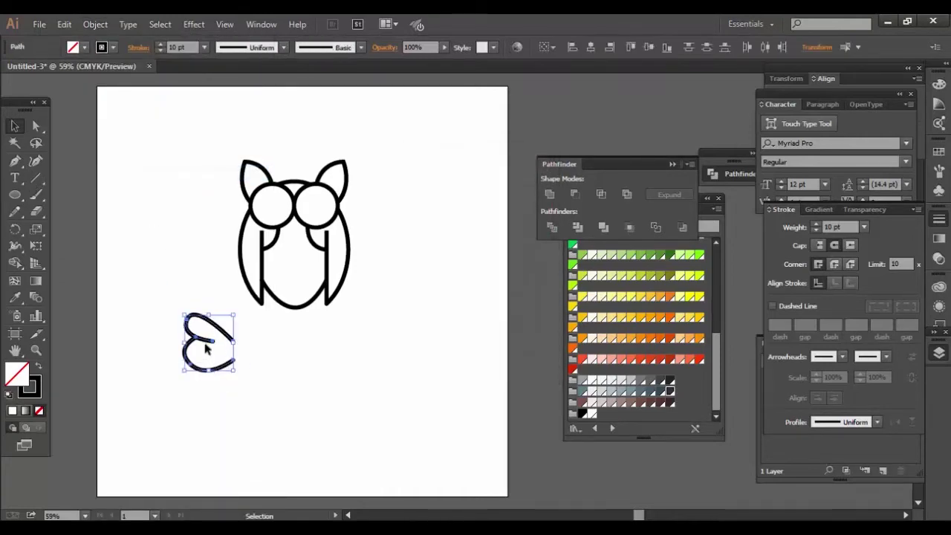
pyautogui.rightClick(204, 339)
pyautogui.click(266, 198)
# Reflect a copy of the wing and slide it about 207 px right
pyautogui.rightClick(205, 339)
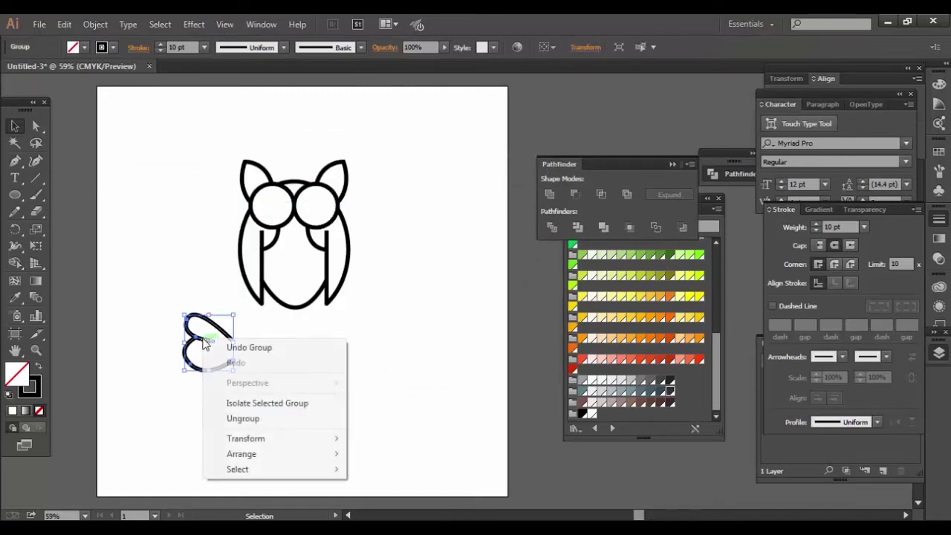
pyautogui.click(385, 367)
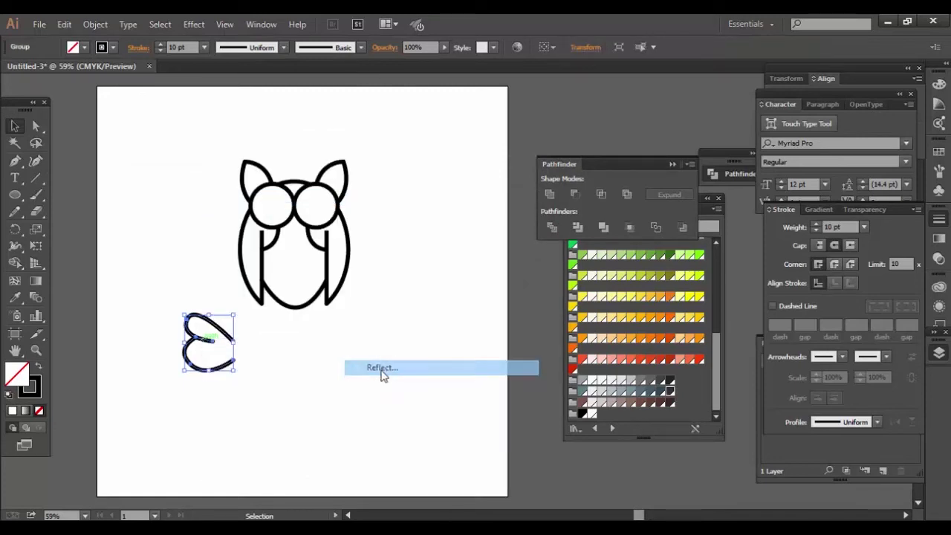
pyautogui.click(391, 362)
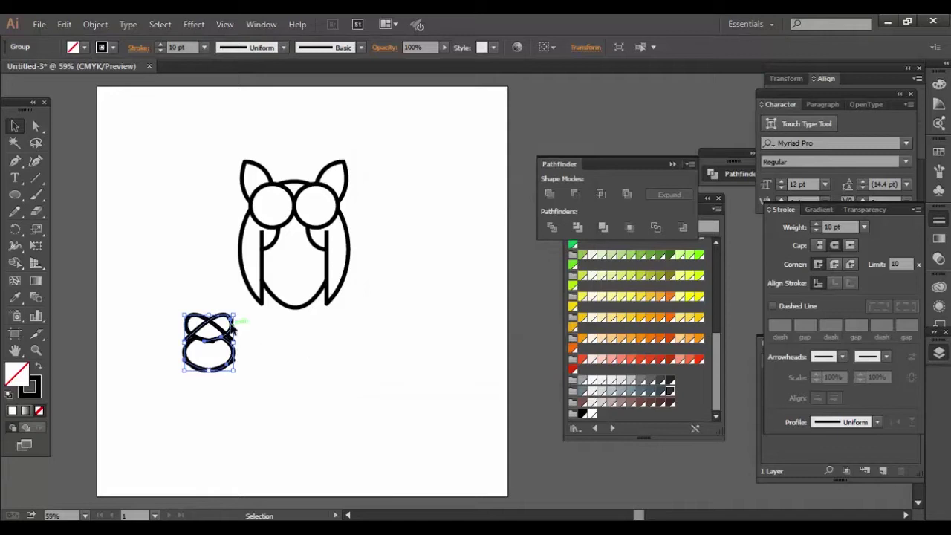
pyautogui.moveTo(232, 329); pyautogui.dragTo(360, 325)
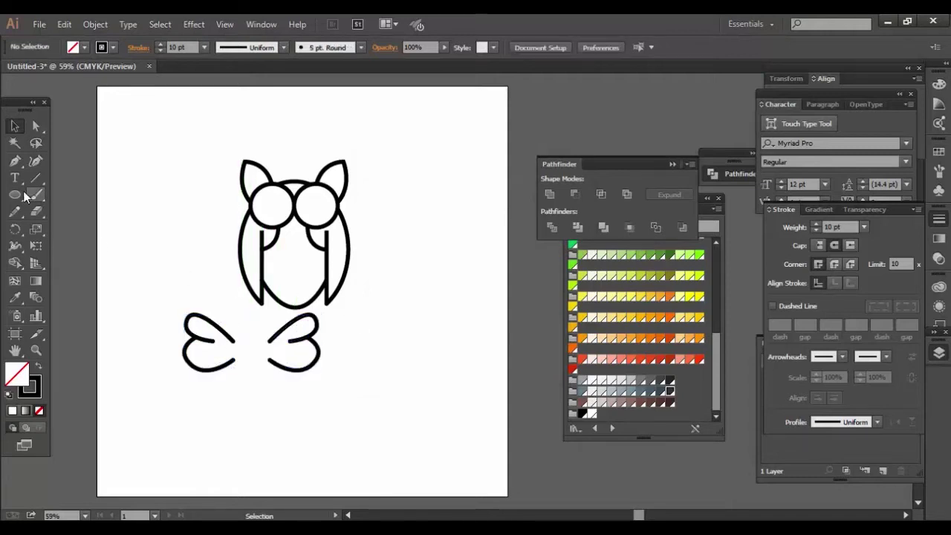
# Draw a rounded rectangle between the wings and round its corners much further
pyautogui.moveTo(15, 195); pyautogui.dragTo(72, 219)
pyautogui.moveTo(221, 325); pyautogui.dragTo(275, 368)
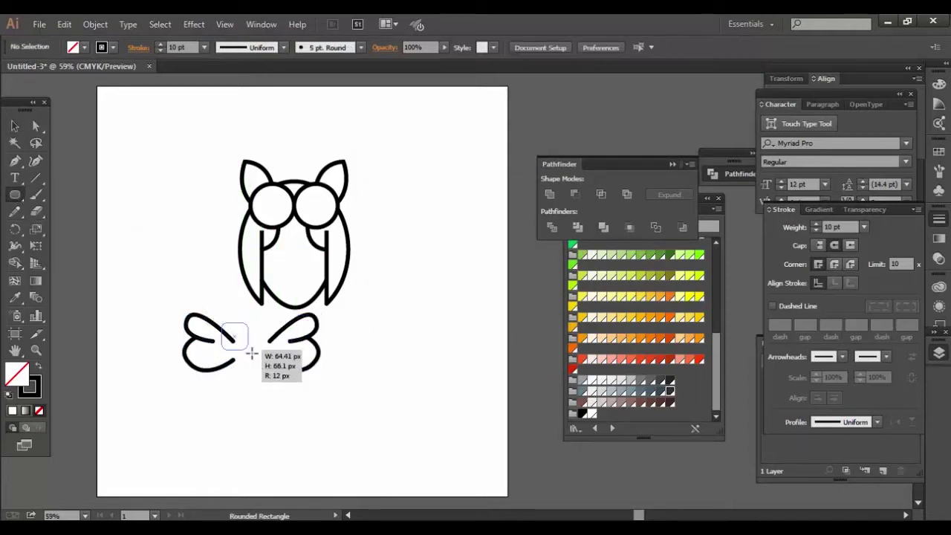
pyautogui.press('a')
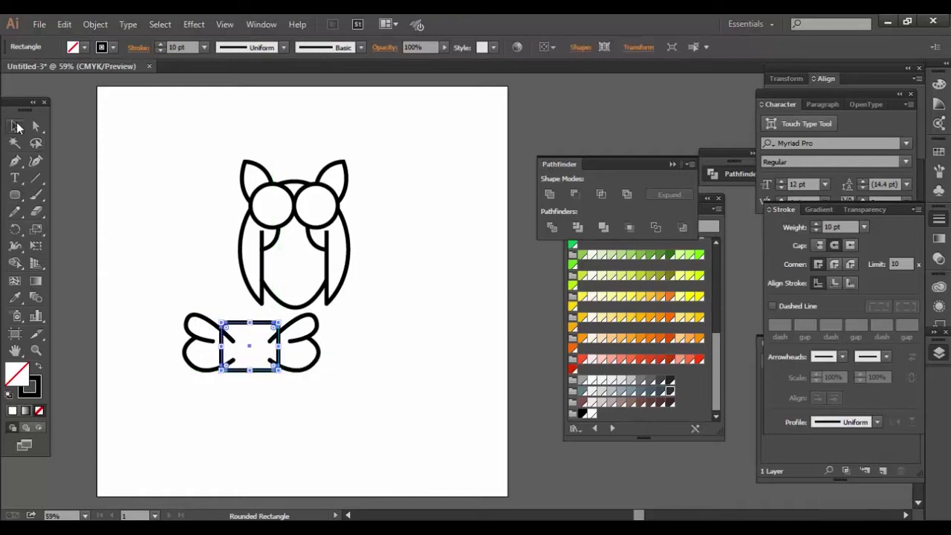
pyautogui.moveTo(232, 336); pyautogui.dragTo(236, 341)
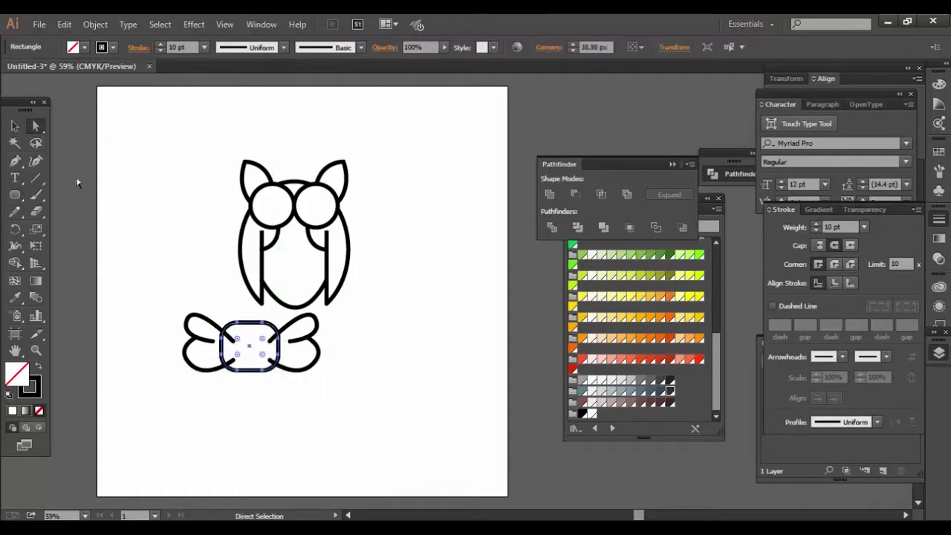
pyautogui.press('v')
pyautogui.click(162, 319)
pyautogui.moveTo(308, 395); pyautogui.dragTo(311, 398)
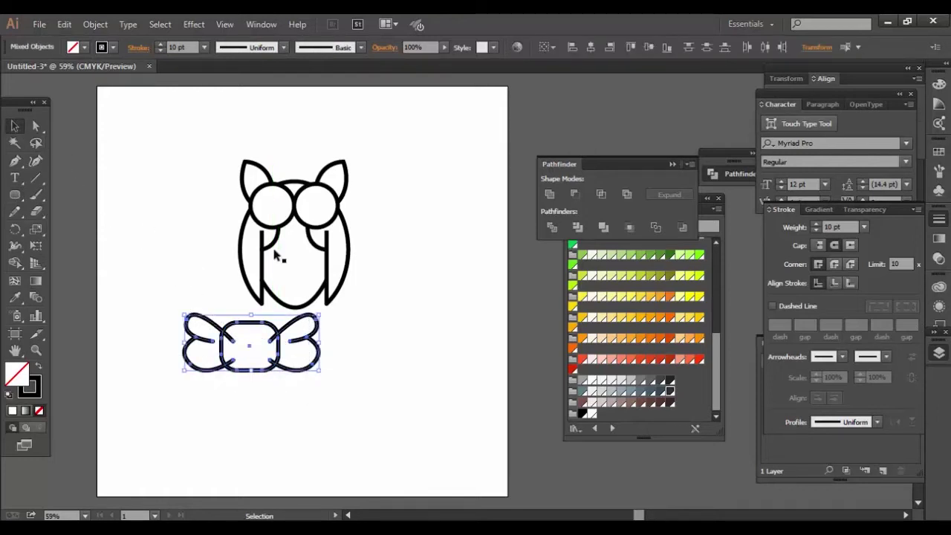
# Fill the centre rounded rectangle white, undoing an accidental yellow fill on the bow
pyautogui.click(84, 49)
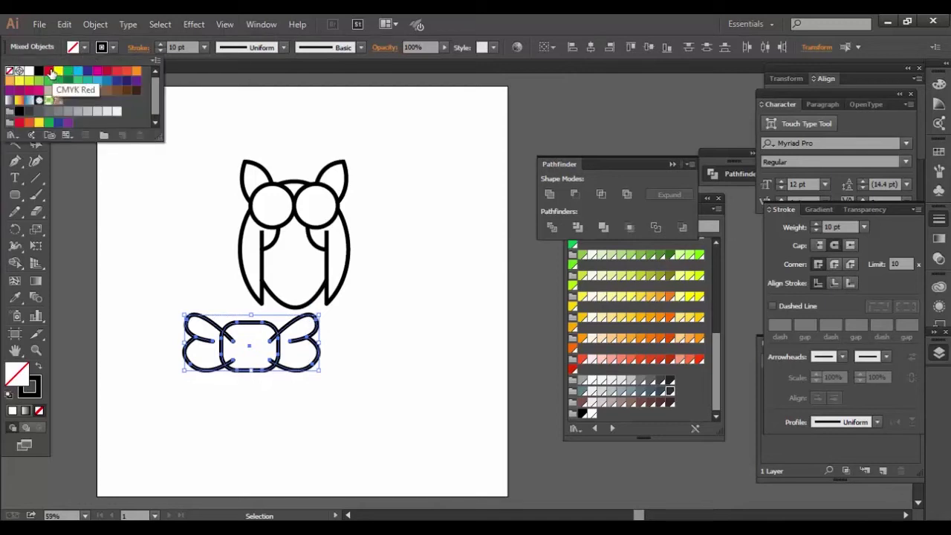
pyautogui.click(58, 71)
pyautogui.click(147, 273)
pyautogui.click(147, 272)
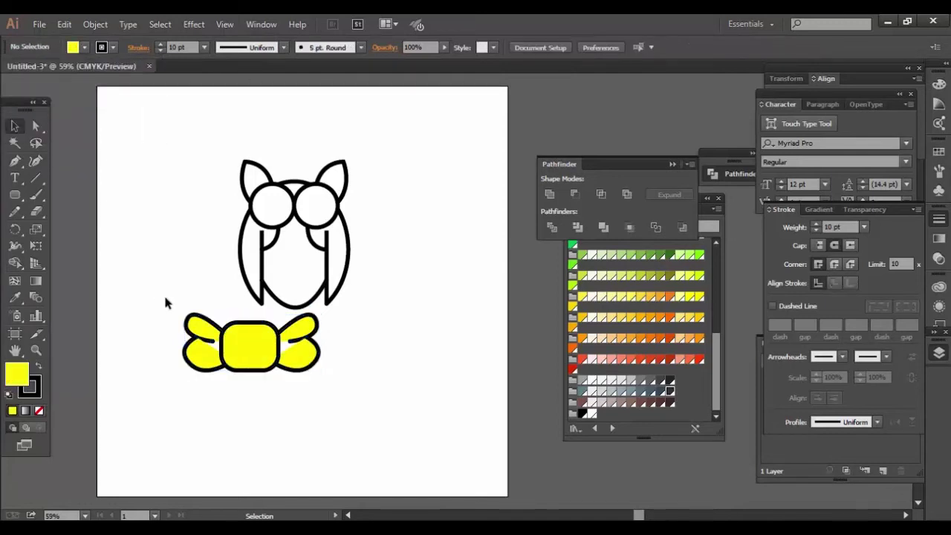
pyautogui.hotkey('ctrl', 'z')
pyautogui.moveTo(168, 306)
pyautogui.mouseDown()
pyautogui.moveTo(296, 380)
pyautogui.moveTo(153, 327)
pyautogui.mouseUp()
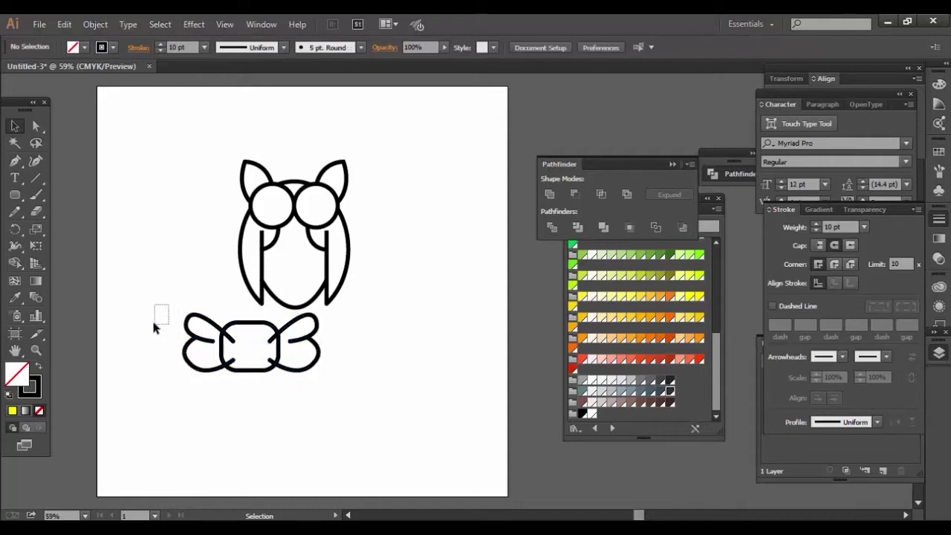
pyautogui.click(244, 325)
pyautogui.click(84, 47)
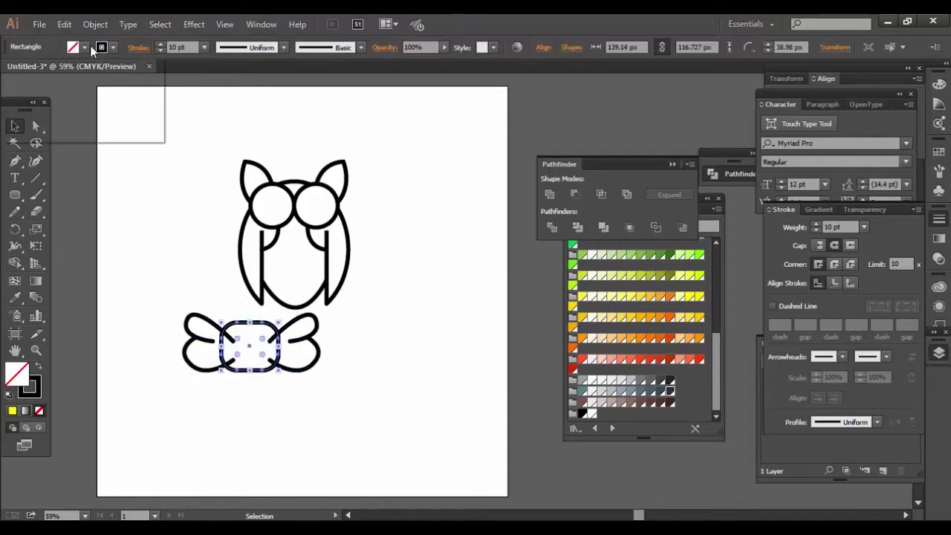
pyautogui.click(163, 256)
# Expand the whole bow into outlined shapes with Object > Expand
pyautogui.click(176, 269)
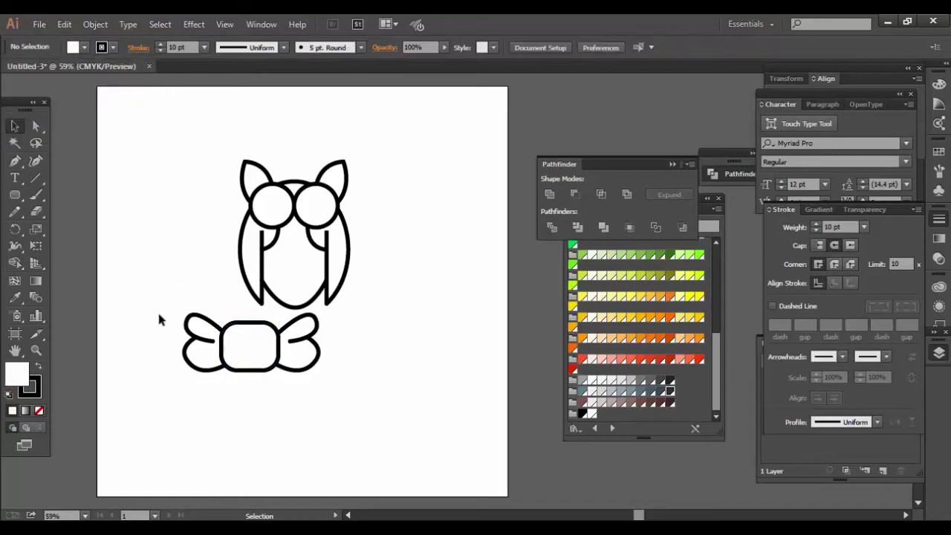
pyautogui.moveTo(352, 385); pyautogui.dragTo(352, 385)
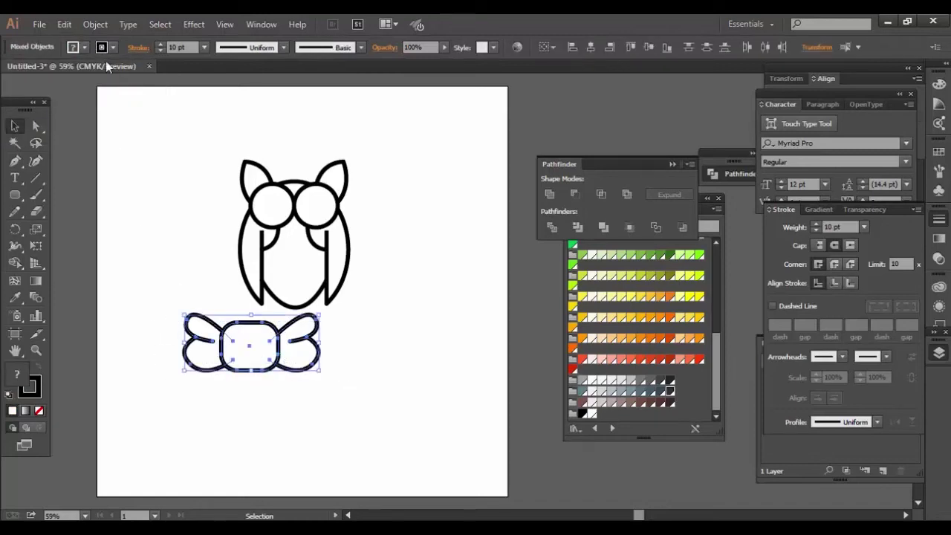
pyautogui.click(95, 24)
pyautogui.click(156, 174)
pyautogui.press('Return')
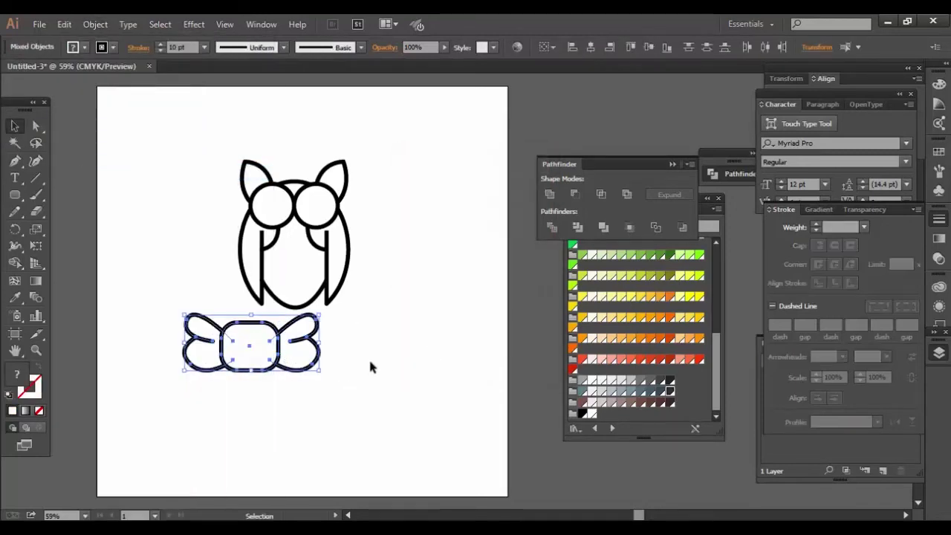
# Shrink the bow and move it up onto the owl's neck
pyautogui.moveTo(324, 374)
pyautogui.mouseDown()
pyautogui.moveTo(246, 341)
pyautogui.moveTo(294, 253)
pyautogui.mouseUp()
pyautogui.moveTo(272, 291)
pyautogui.mouseDown()
pyautogui.moveTo(319, 243)
pyautogui.moveTo(295, 239)
pyautogui.mouseUp()
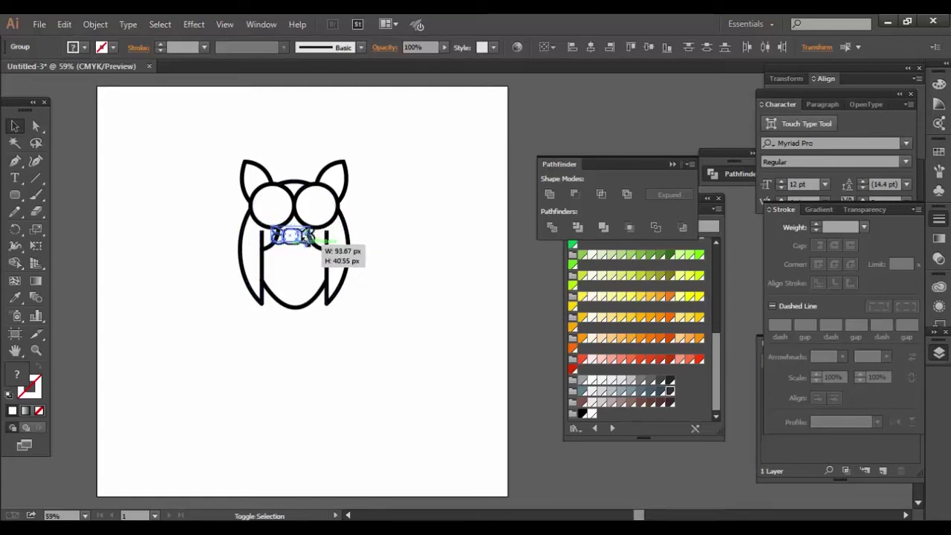
pyautogui.click(391, 198)
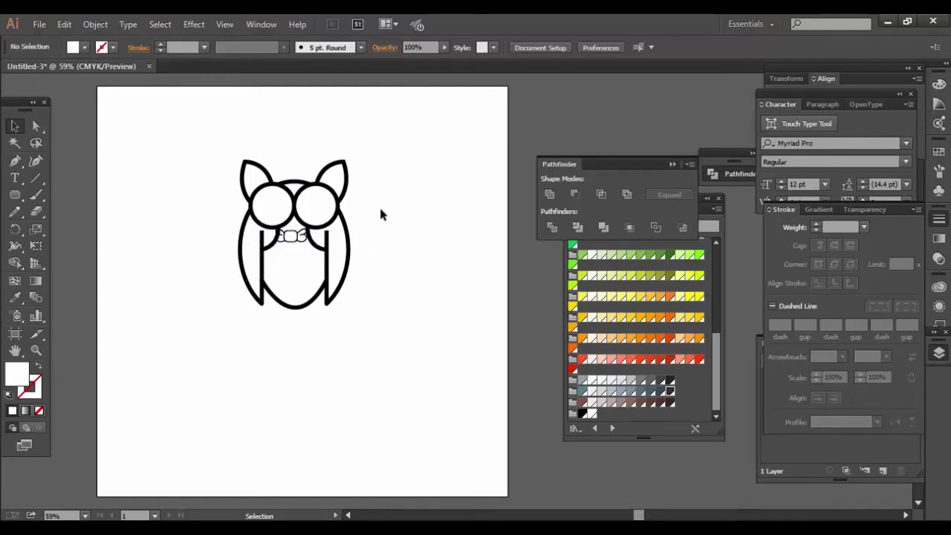
pyautogui.moveTo(295, 241); pyautogui.dragTo(298, 241)
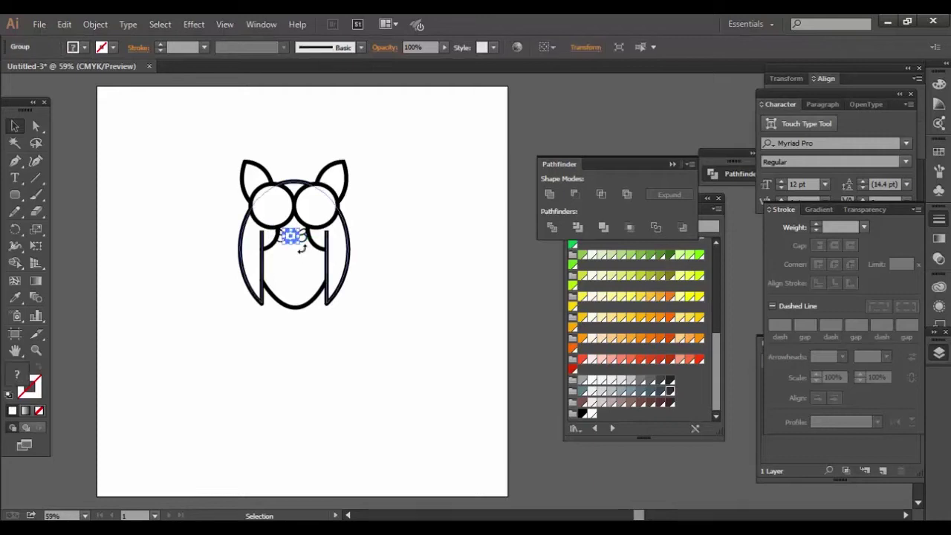
pyautogui.click(384, 198)
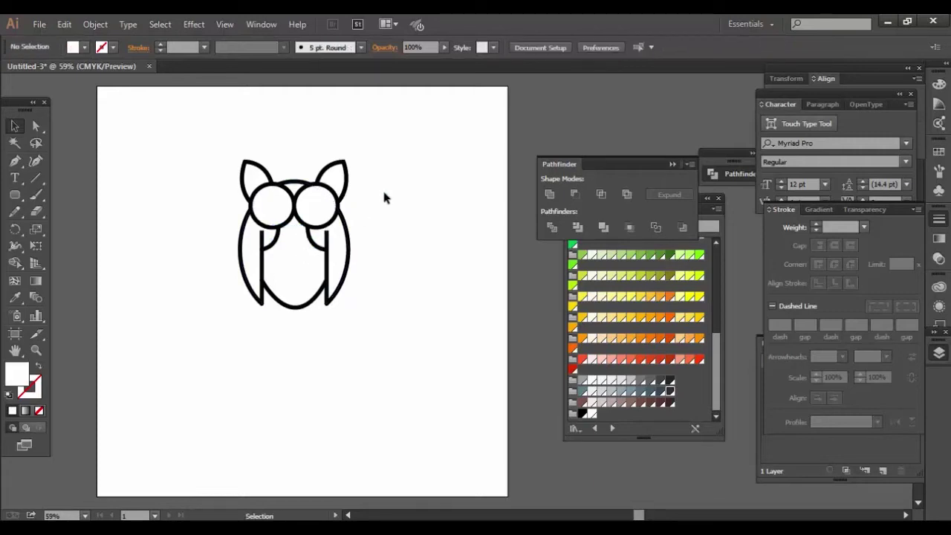
# Select the whole owl and expand its body, eye and ear strokes into filled outlines
pyautogui.moveTo(189, 358); pyautogui.dragTo(211, 336)
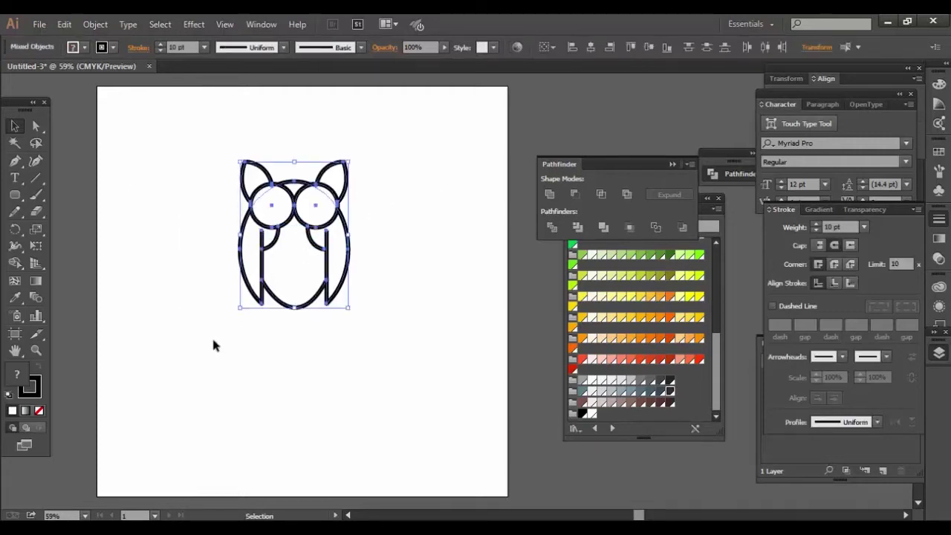
pyautogui.moveTo(166, 157); pyautogui.dragTo(389, 340)
pyautogui.click(64, 24)
pyautogui.click(125, 172)
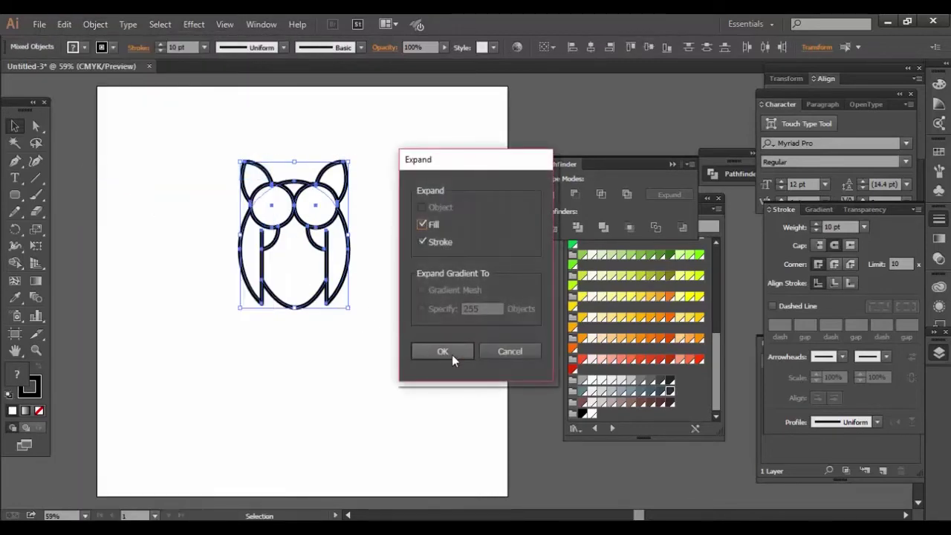
pyautogui.click(446, 353)
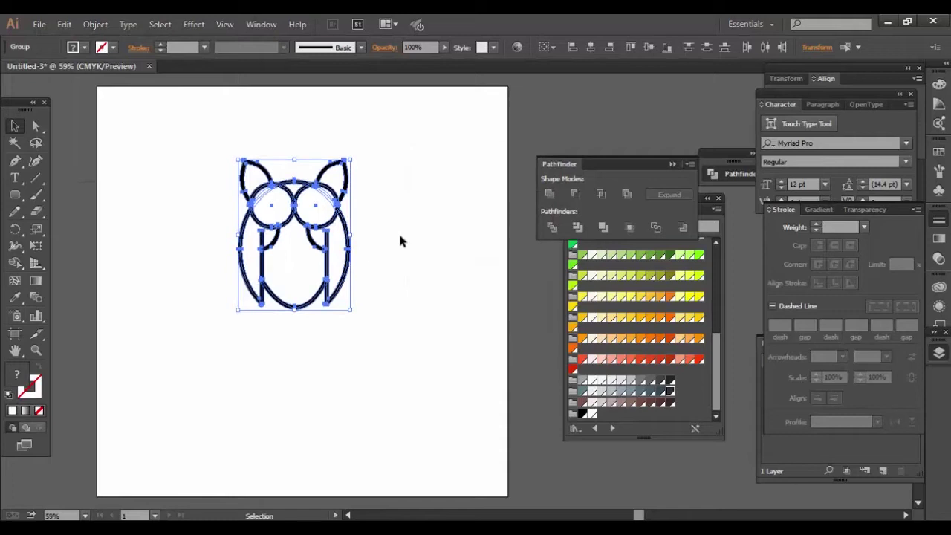
pyautogui.click(370, 198)
# Zoom to 100% and ungroup the owl's right eye group
pyautogui.hotkey('ctrl', '1')
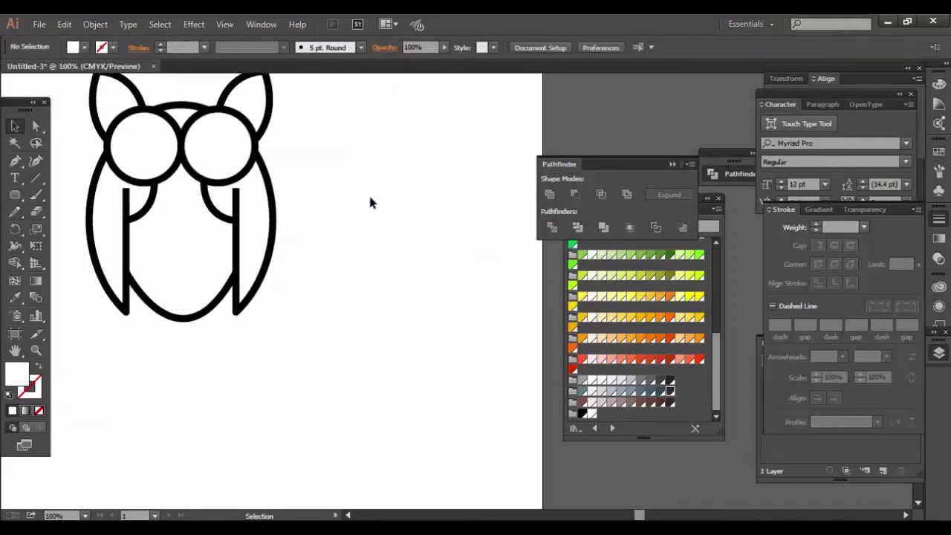
pyautogui.moveTo(314, 220); pyautogui.dragTo(407, 268)
pyautogui.click(310, 196)
pyautogui.rightClick(321, 200)
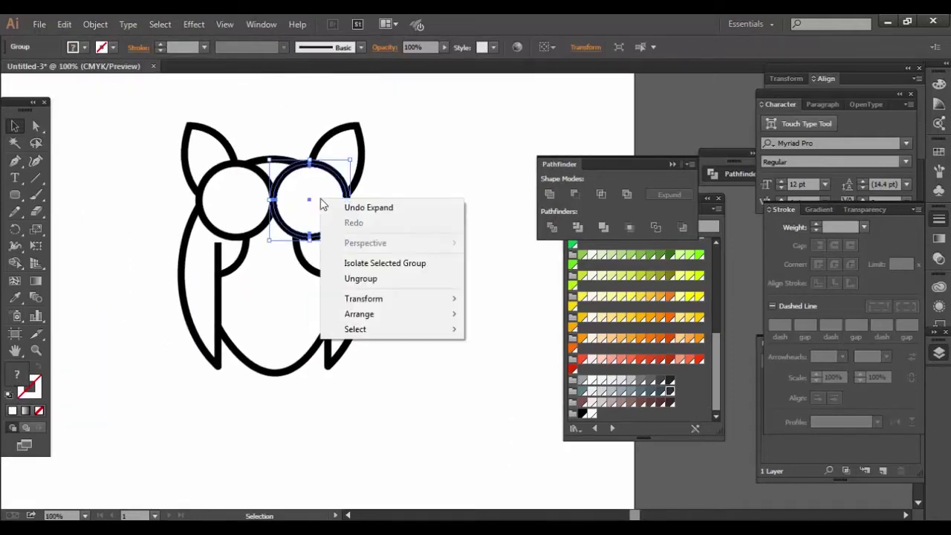
pyautogui.click(361, 278)
pyautogui.click(401, 160)
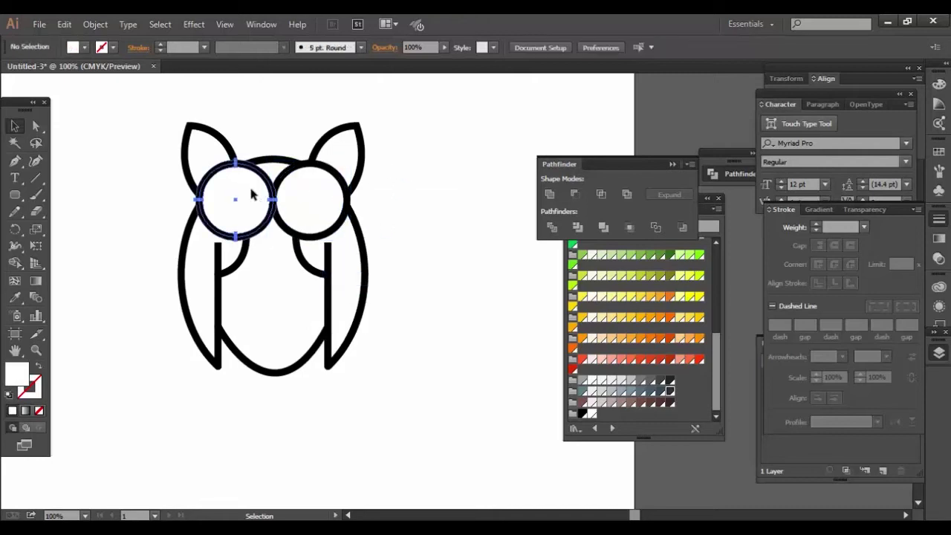
# Ungroup the owl body groups into separate parts
pyautogui.rightClick(252, 195)
pyautogui.click(279, 270)
pyautogui.click(382, 234)
pyautogui.rightClick(347, 247)
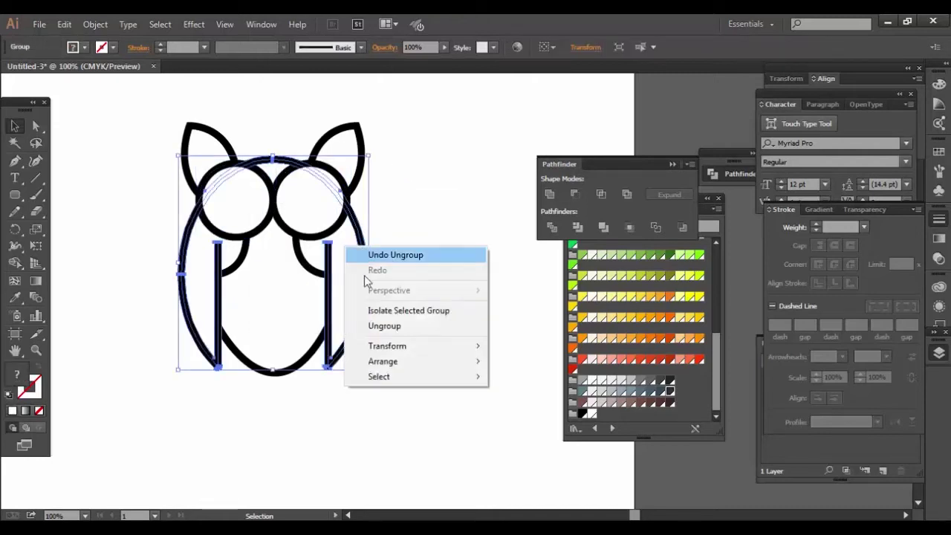
pyautogui.click(384, 326)
pyautogui.click(348, 260)
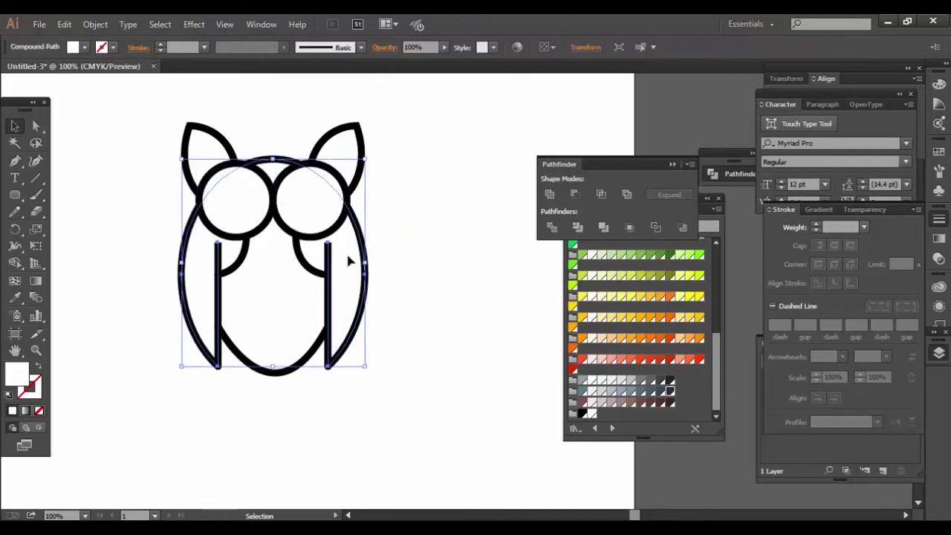
pyautogui.hotkey('ctrl', 'shift', 'a')
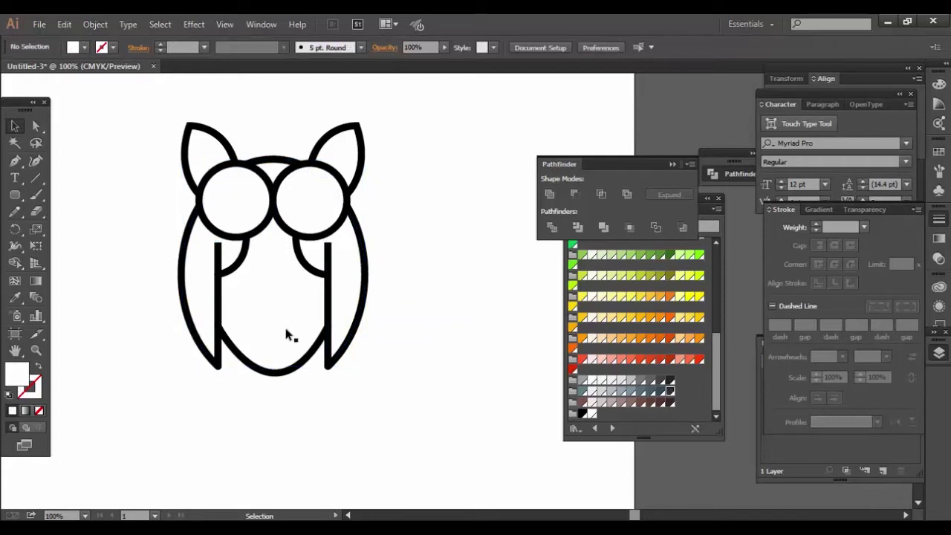
# Add a new Layer 2 for the fills and make it the active layer
pyautogui.click(287, 334)
pyautogui.click(883, 471)
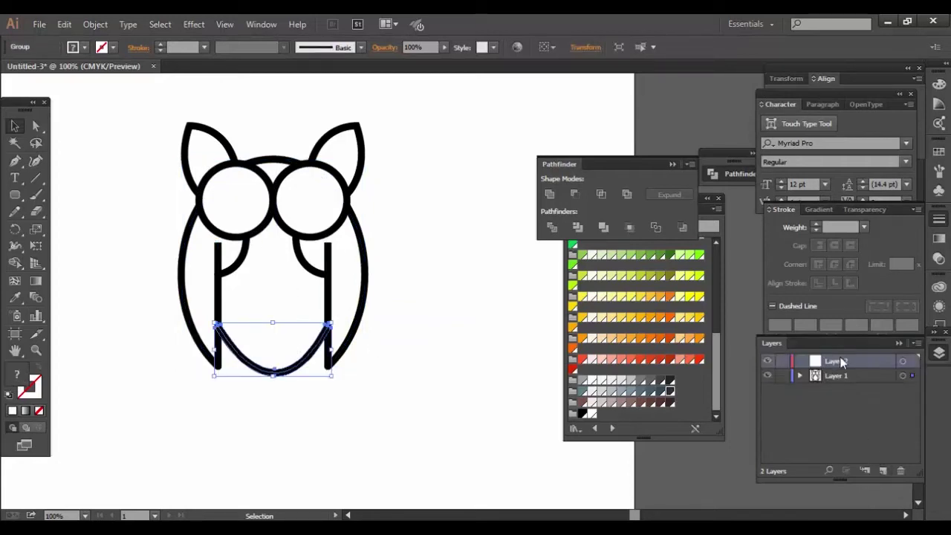
pyautogui.click(319, 357)
pyautogui.click(276, 373)
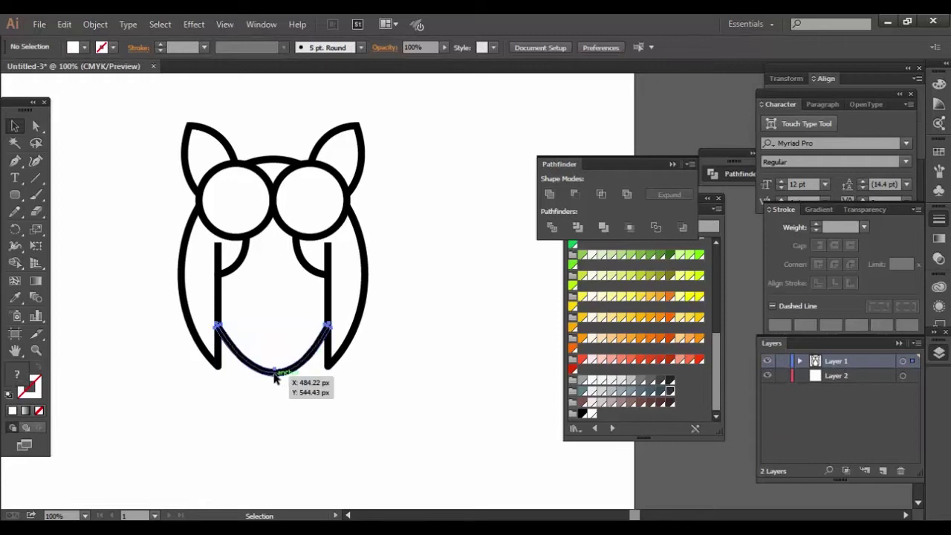
pyautogui.rightClick(273, 373)
pyautogui.press('Escape')
pyautogui.click(289, 411)
pyautogui.click(268, 346)
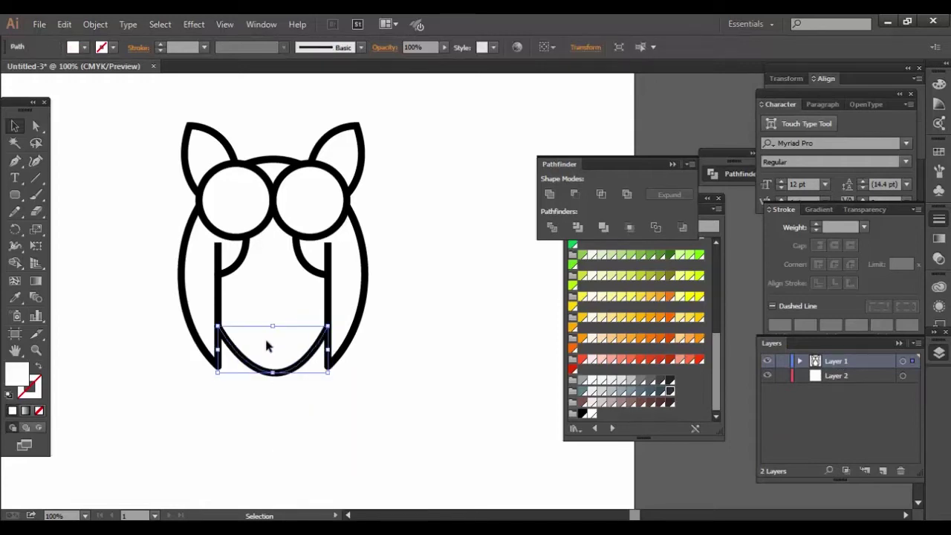
pyautogui.hotkey('ctrl', 'shift', 'a')
pyautogui.click(839, 375)
# Choose a light green fill and trace the body shape's left edge up to where the eyes meet
pyautogui.press('p')
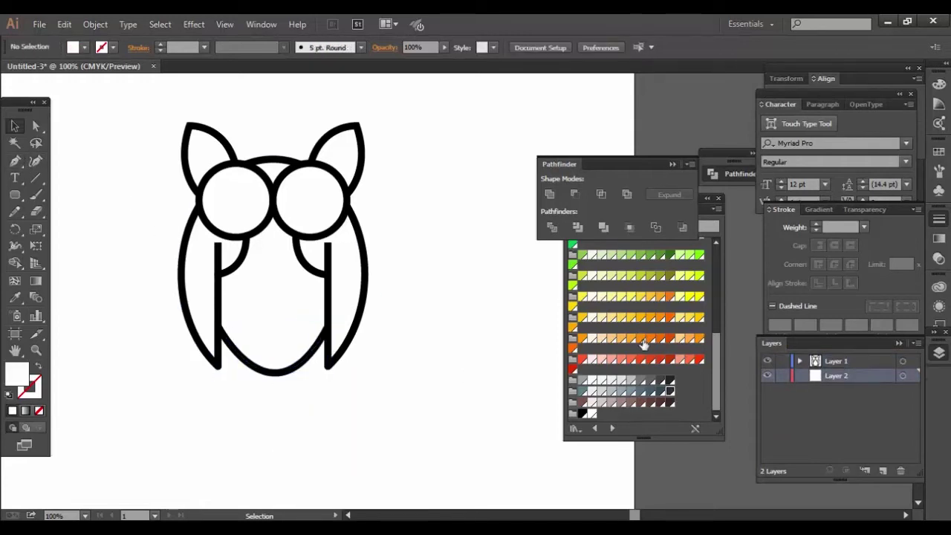
pyautogui.click(631, 255)
pyautogui.press('p')
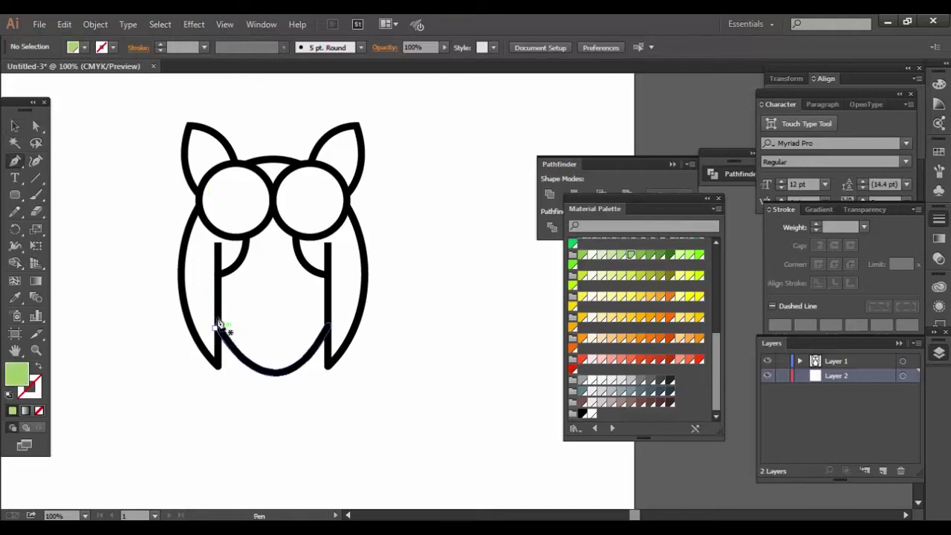
pyautogui.click(218, 325)
pyautogui.click(221, 276)
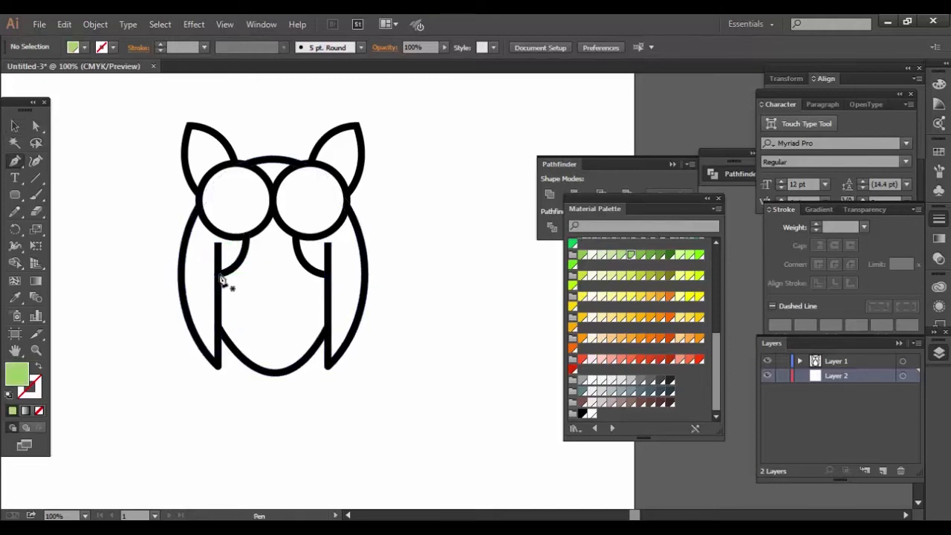
pyautogui.click(250, 243)
pyautogui.moveTo(249, 243); pyautogui.dragTo(251, 208)
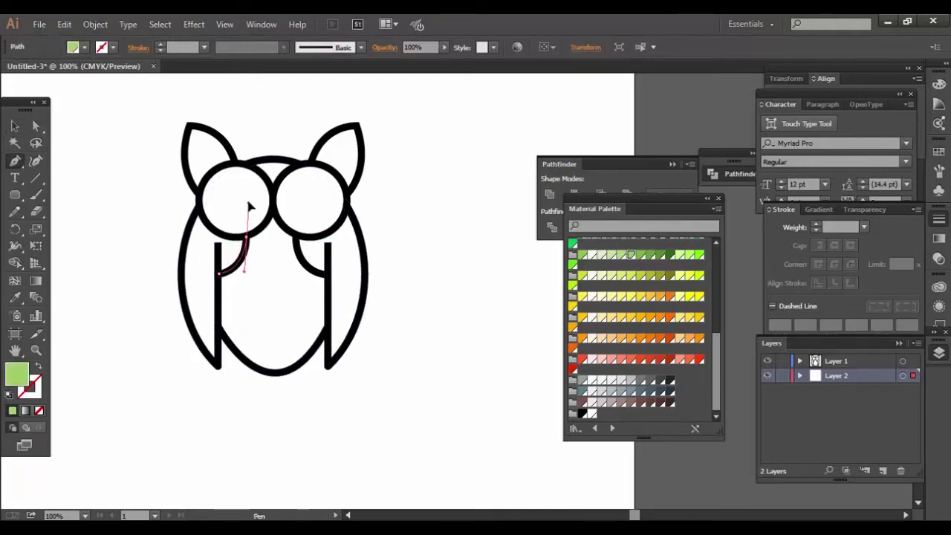
pyautogui.click(251, 235)
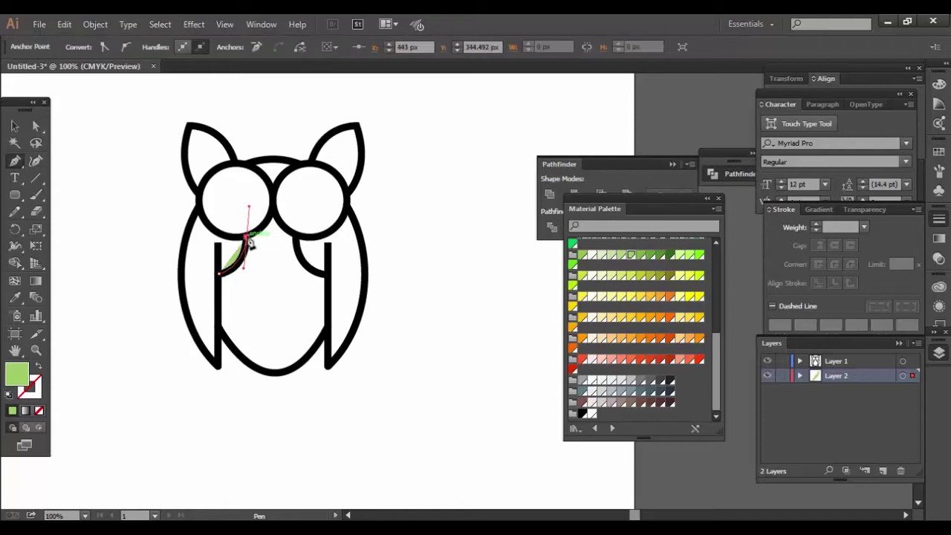
pyautogui.click(281, 198)
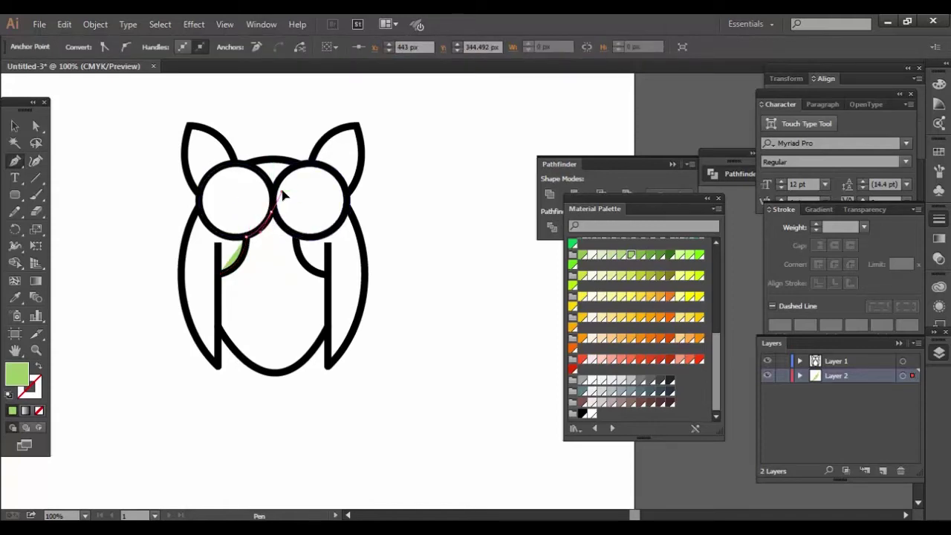
# Finish the green shape down the right wing arc and belly, closing it, then zoom to 200%
pyautogui.click(309, 236)
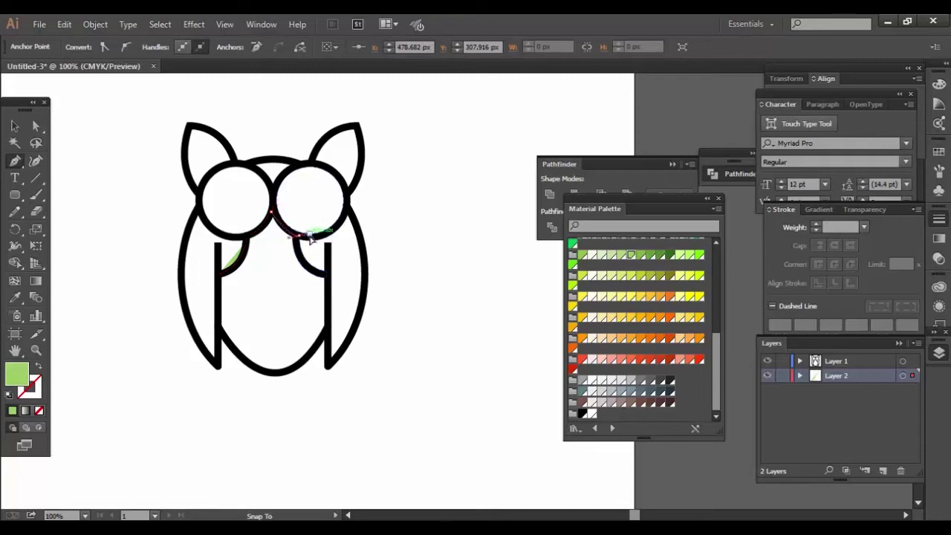
pyautogui.moveTo(327, 273); pyautogui.dragTo(367, 285)
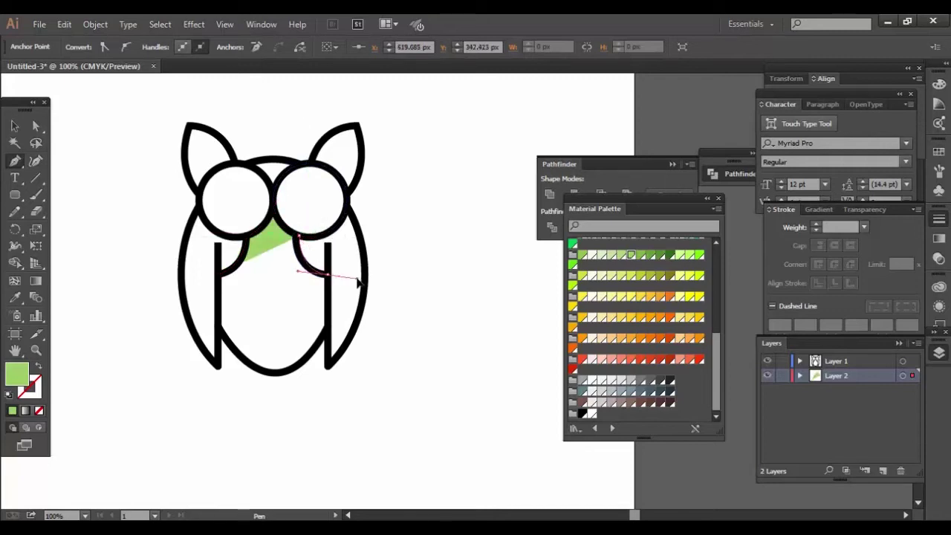
pyautogui.click(327, 327)
pyautogui.moveTo(277, 371); pyautogui.dragTo(249, 379)
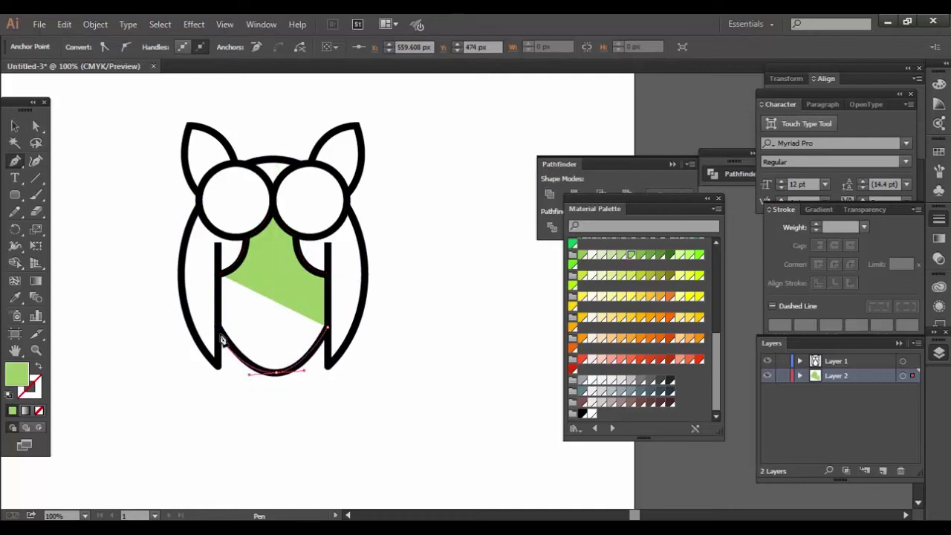
pyautogui.moveTo(223, 277); pyautogui.dragTo(224, 281)
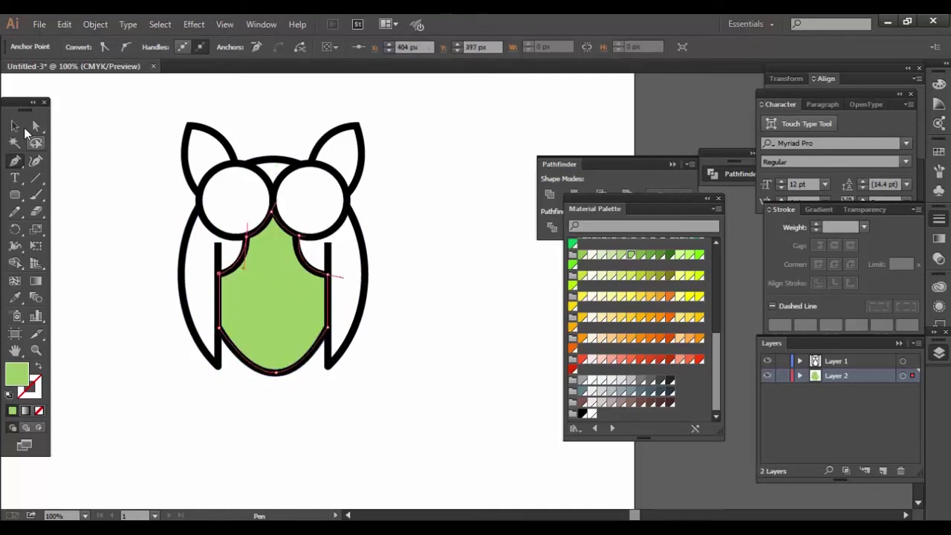
pyautogui.click(18, 128)
pyautogui.click(95, 171)
pyautogui.hotkey('ctrl', '+')
pyautogui.hotkey('ctrl', '+')
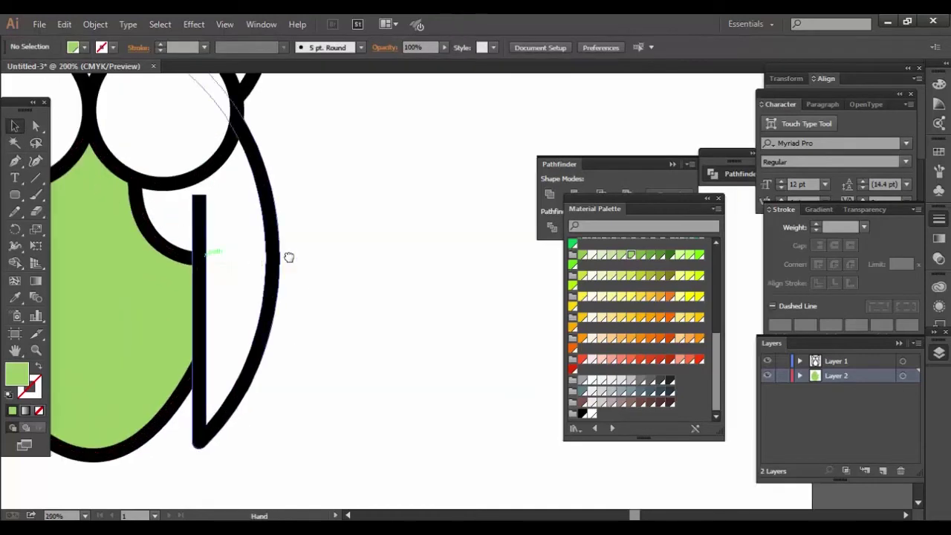
# Pen-draw a closed half-egg from the lower left to top centre and bottom centre of the belly
pyautogui.moveTo(290, 257); pyautogui.dragTo(430, 233)
pyautogui.click(16, 162)
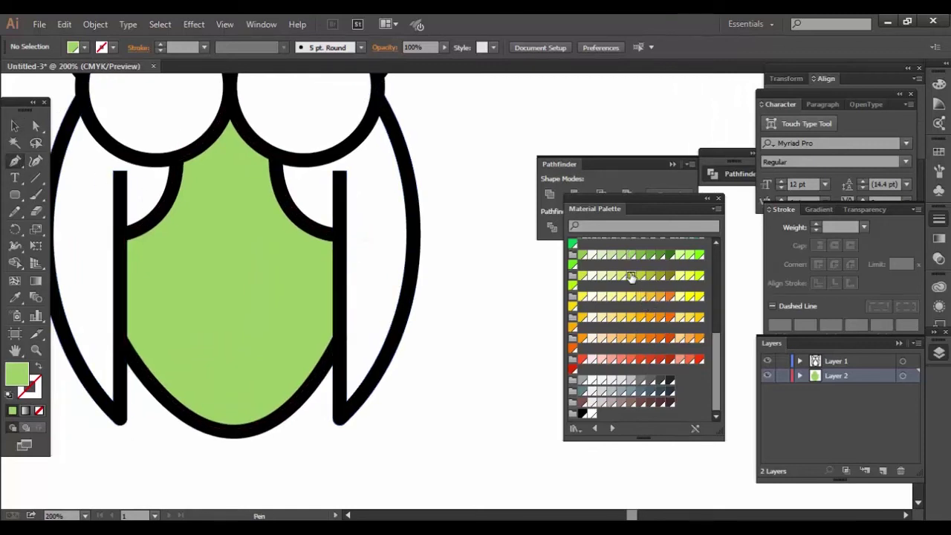
pyautogui.click(149, 377)
pyautogui.moveTo(218, 231)
pyautogui.mouseDown()
pyautogui.moveTo(239, 218)
pyautogui.moveTo(306, 223)
pyautogui.moveTo(318, 213)
pyautogui.mouseUp()
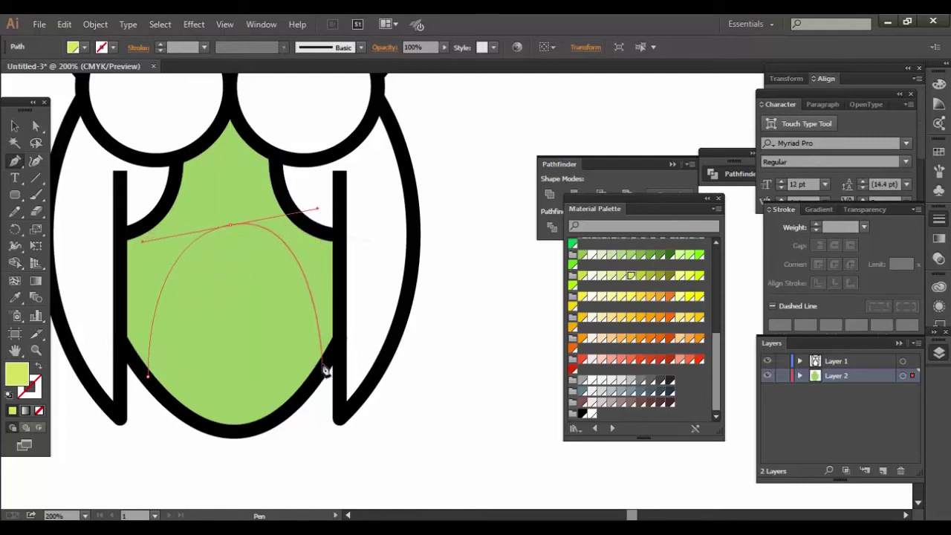
pyautogui.click(231, 226)
pyautogui.click(230, 431)
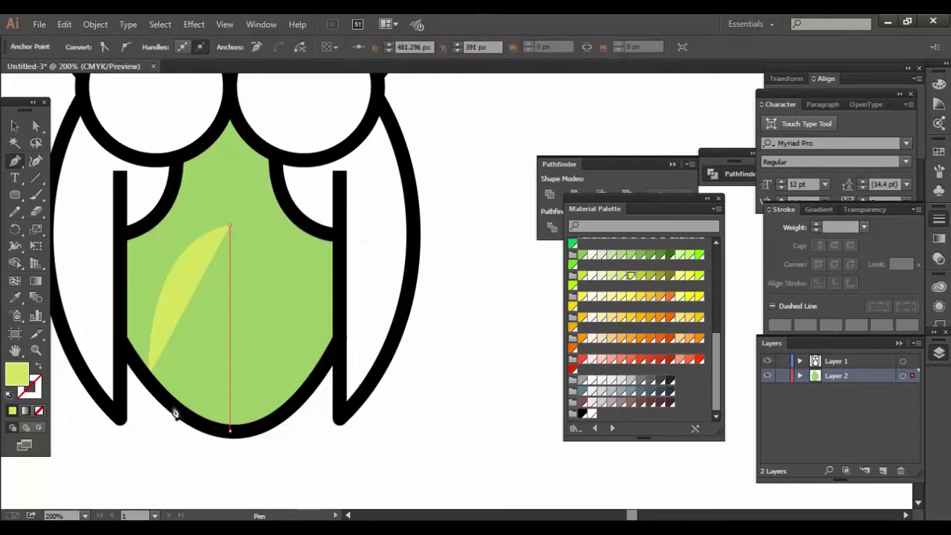
pyautogui.moveTo(149, 375); pyautogui.dragTo(130, 327)
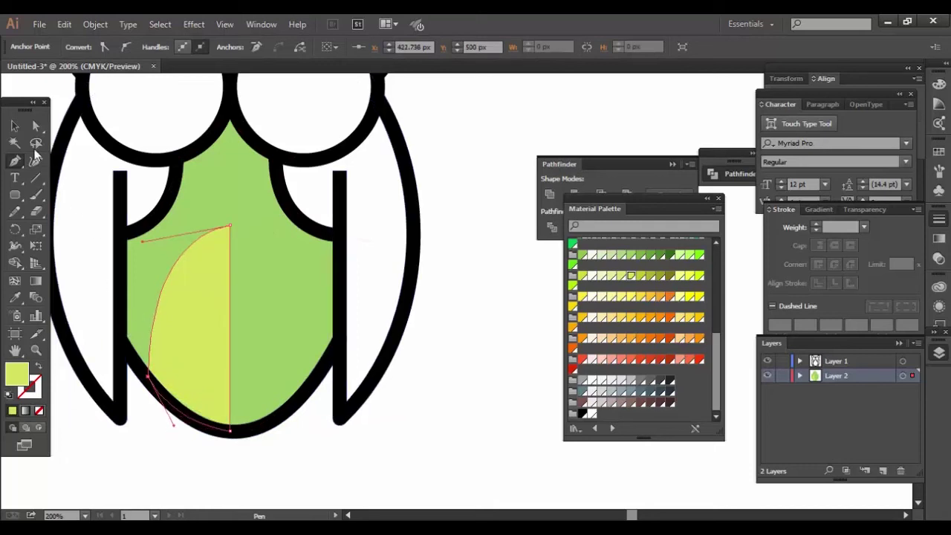
pyautogui.press('v')
pyautogui.click(321, 472)
pyautogui.click(208, 334)
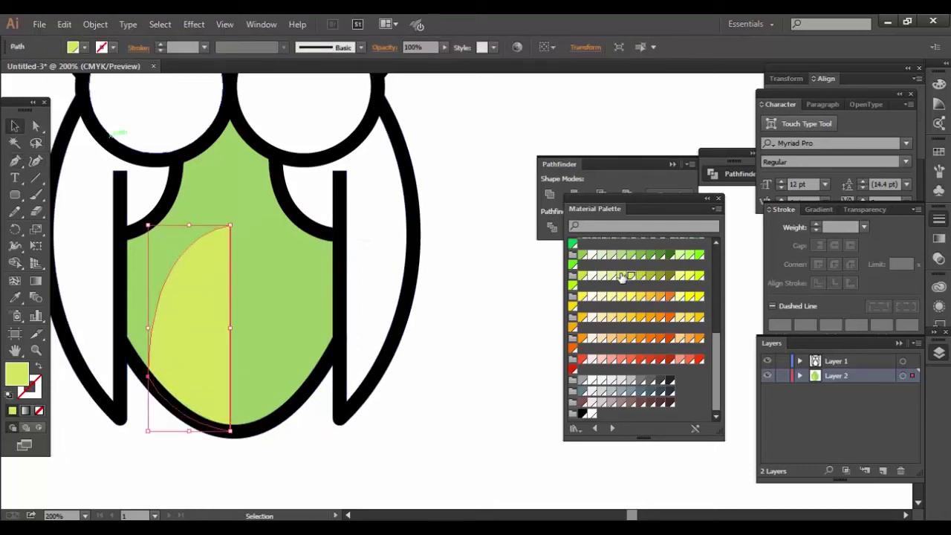
# Fill the half-belly bright yellow and make a reflected copy of it
pyautogui.click(623, 298)
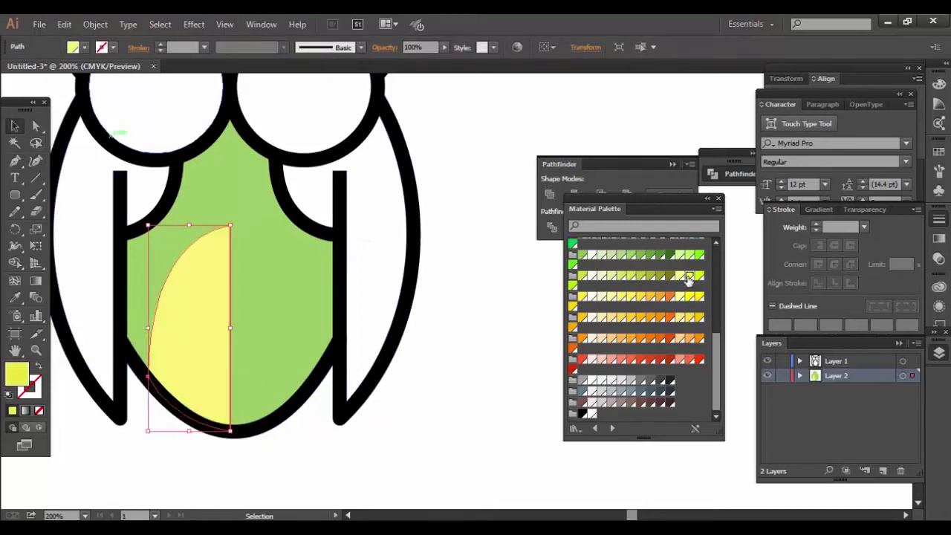
pyautogui.click(689, 279)
pyautogui.click(525, 319)
pyautogui.rightClick(184, 301)
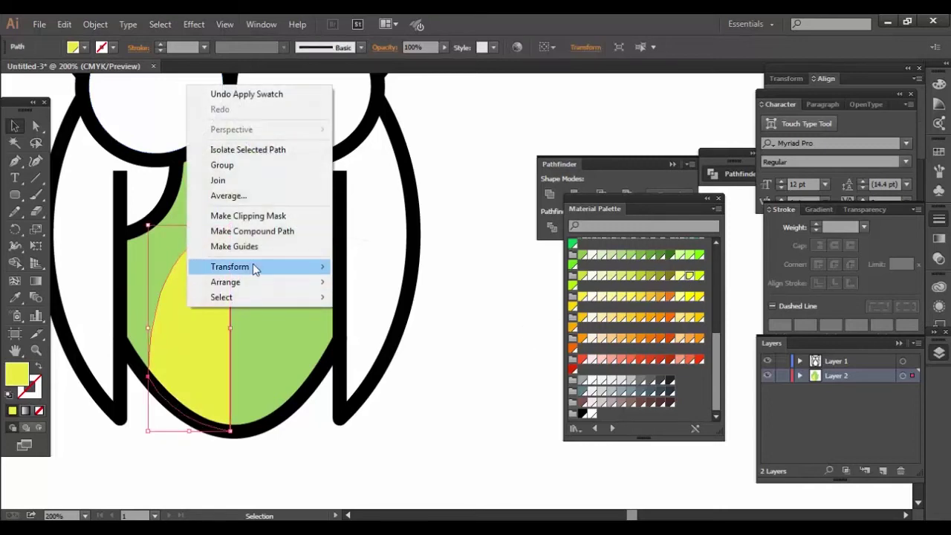
pyautogui.moveTo(231, 267)
pyautogui.click(371, 318)
pyautogui.click(424, 362)
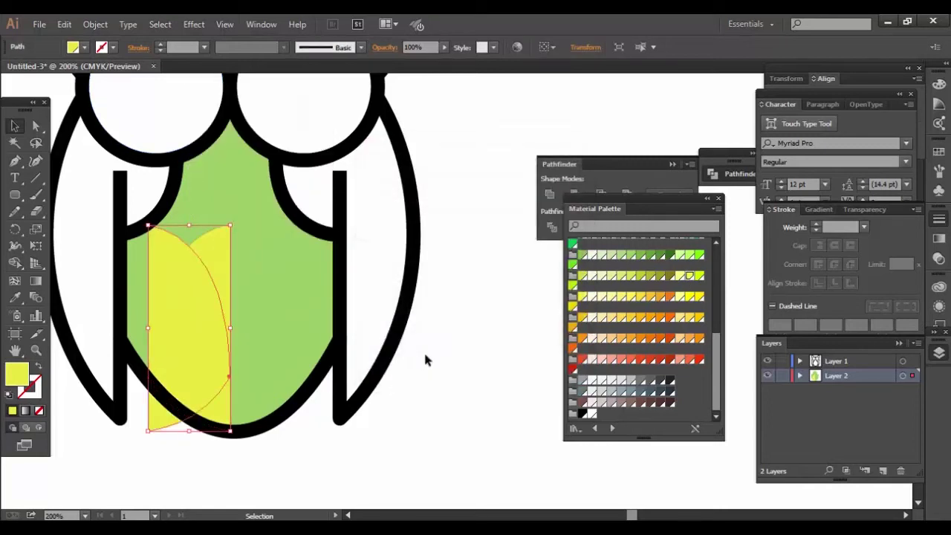
# Place the mirrored half beside the original and group both halves with Ctrl+G
pyautogui.moveTo(192, 348); pyautogui.dragTo(275, 353)
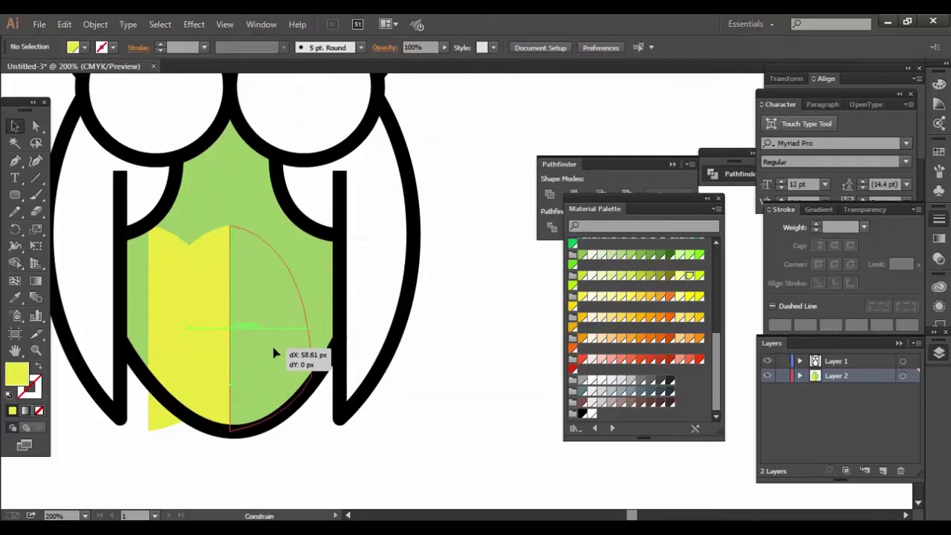
pyautogui.keyDown('shift'); pyautogui.click(211, 330); pyautogui.keyUp('shift')
pyautogui.click(550, 220)
pyautogui.hotkey('ctrl', 'g')
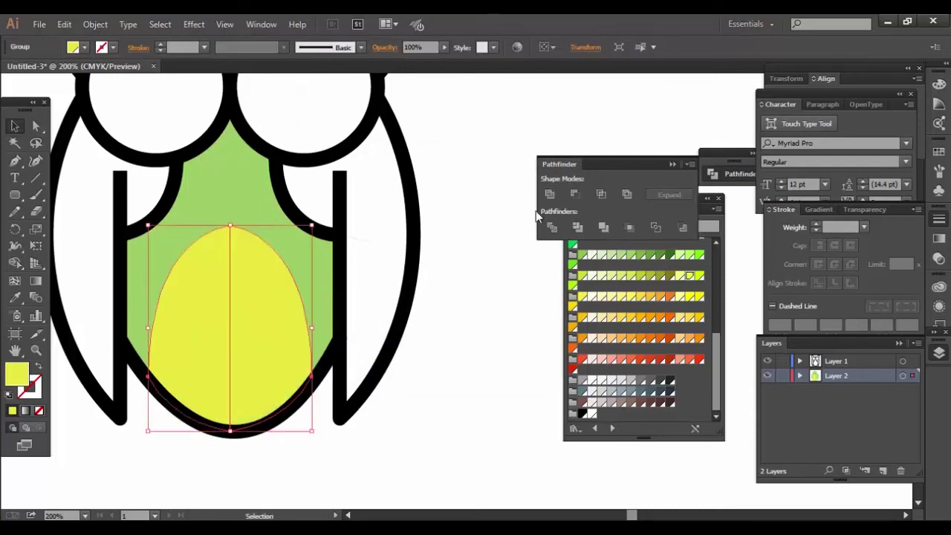
pyautogui.click(497, 320)
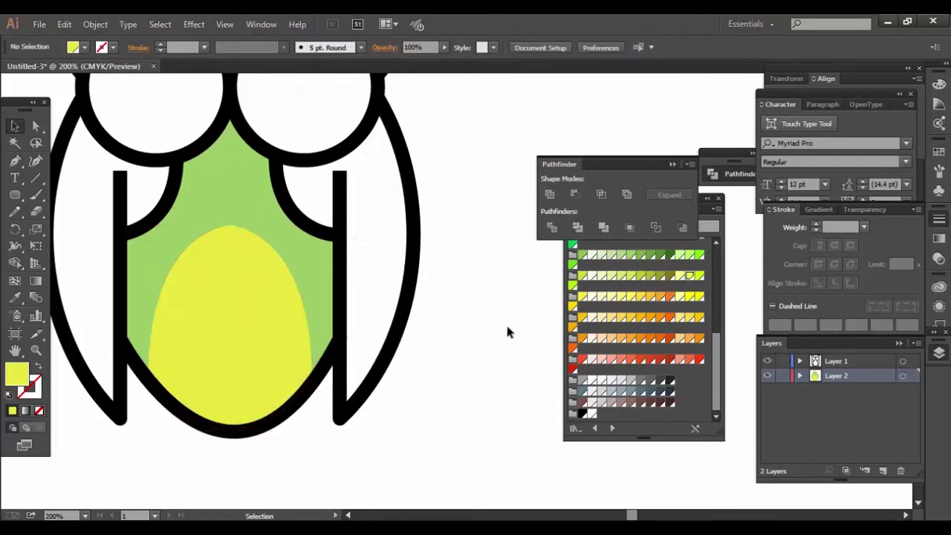
pyautogui.moveTo(505, 322); pyautogui.dragTo(535, 387)
pyautogui.moveTo(532, 331); pyautogui.dragTo(536, 339)
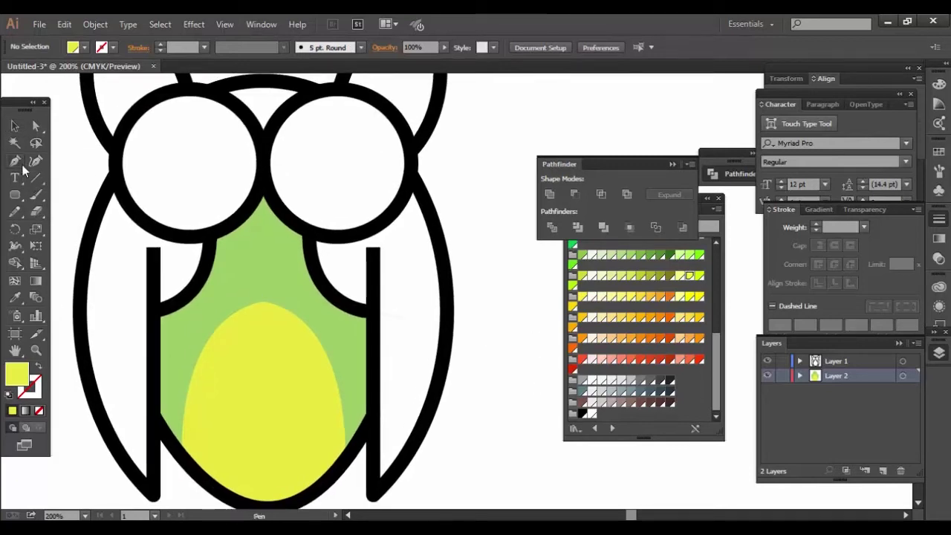
pyautogui.moveTo(711, 339); pyautogui.dragTo(705, 309)
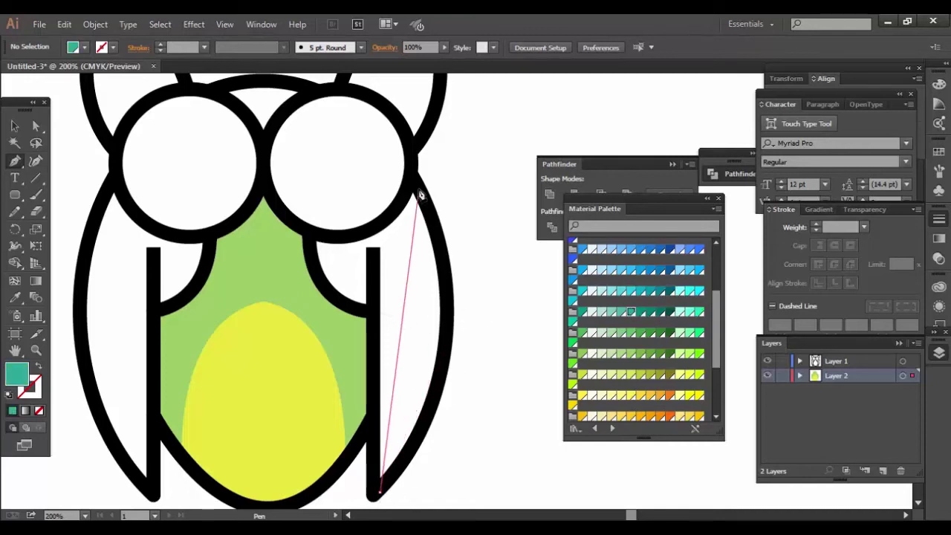
# Start the teal path at the right eye and curve it toward the right ear
pyautogui.moveTo(411, 179)
pyautogui.mouseDown()
pyautogui.moveTo(339, 121)
pyautogui.moveTo(318, 181)
pyautogui.mouseUp()
pyautogui.moveTo(449, 461)
pyautogui.mouseDown()
pyautogui.moveTo(461, 267)
pyautogui.moveTo(461, 416)
pyautogui.mouseUp()
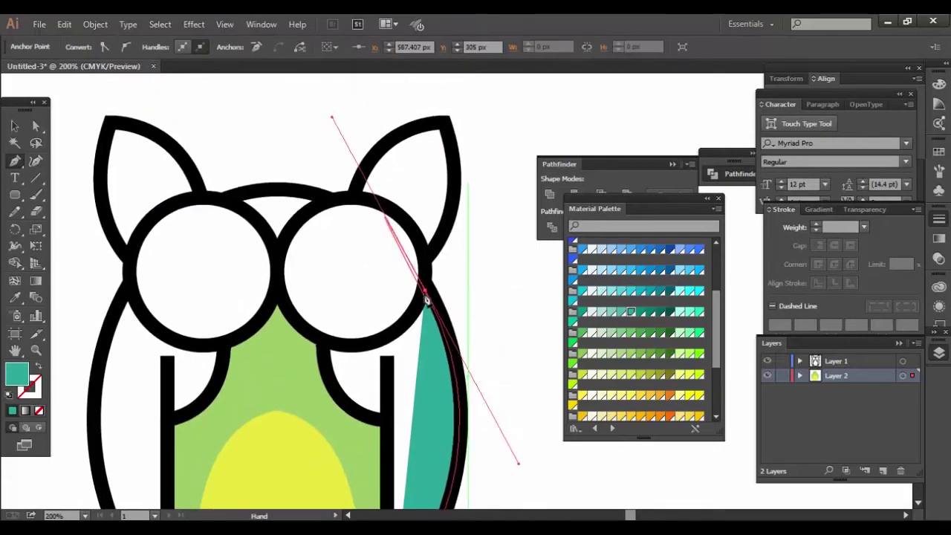
pyautogui.moveTo(446, 121); pyautogui.dragTo(411, 205)
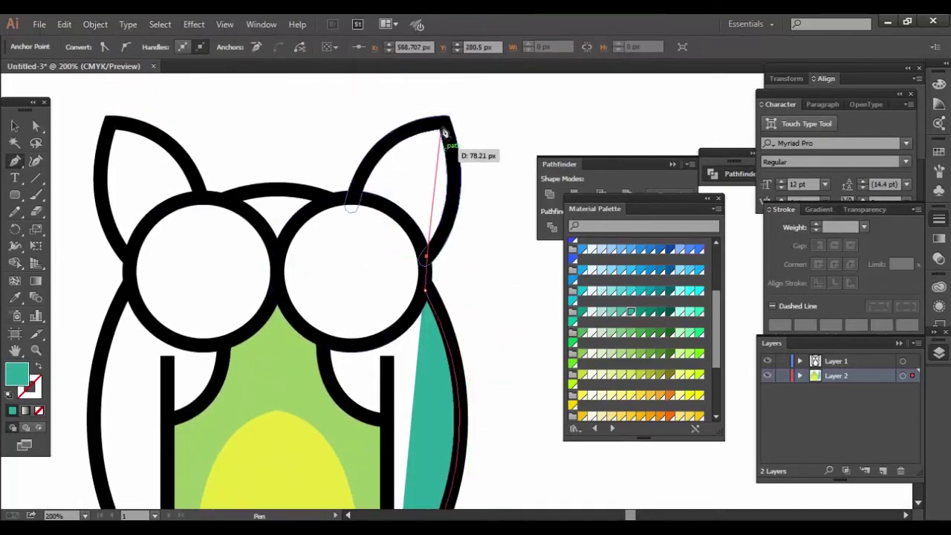
pyautogui.click(414, 202)
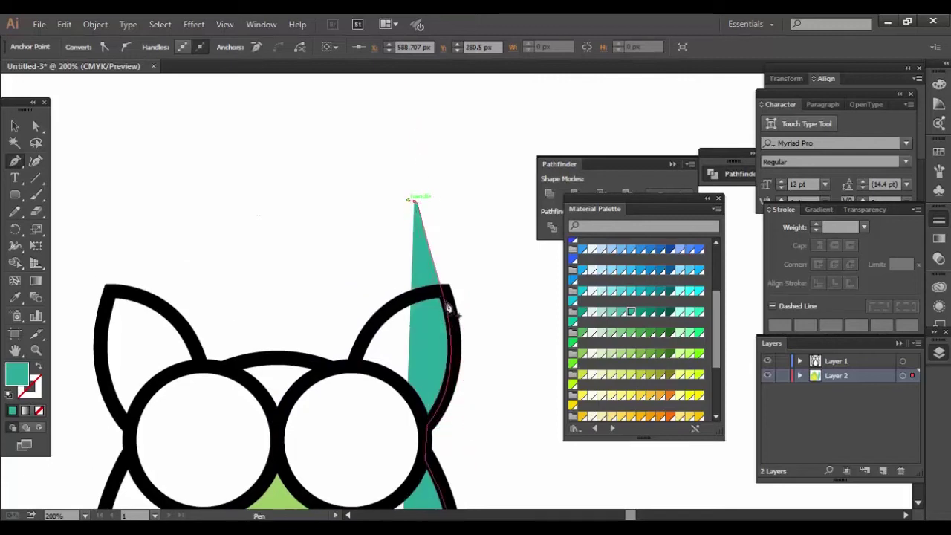
pyautogui.hotkey('ctrl', 'z')
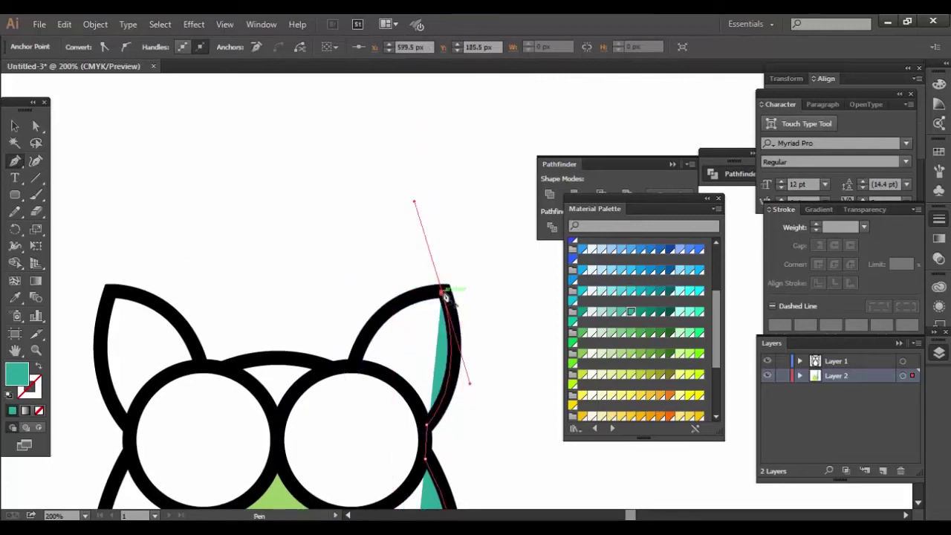
pyautogui.moveTo(426, 349); pyautogui.dragTo(468, 242)
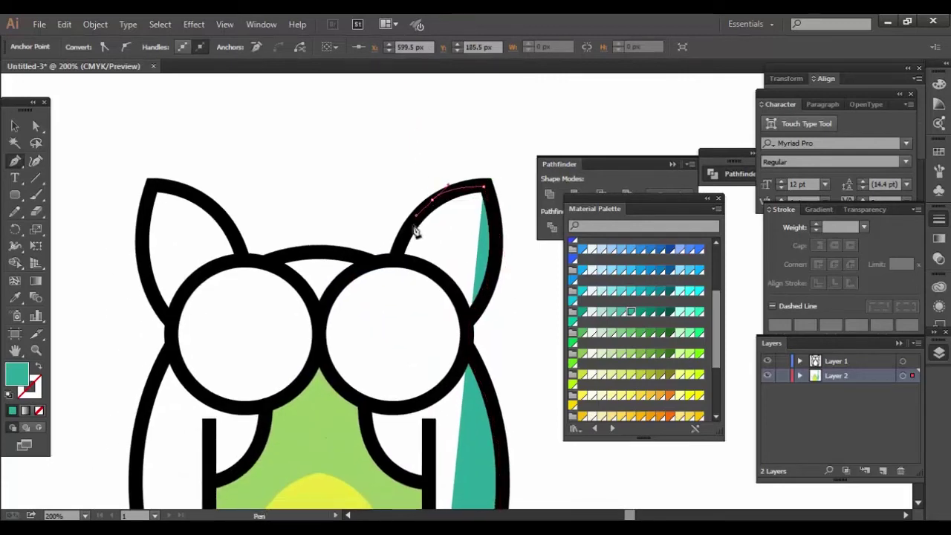
# Continue the teal edge across the top of the head and down around the left ear
pyautogui.click(393, 261)
pyautogui.click(361, 261)
pyautogui.moveTo(260, 264); pyautogui.dragTo(191, 290)
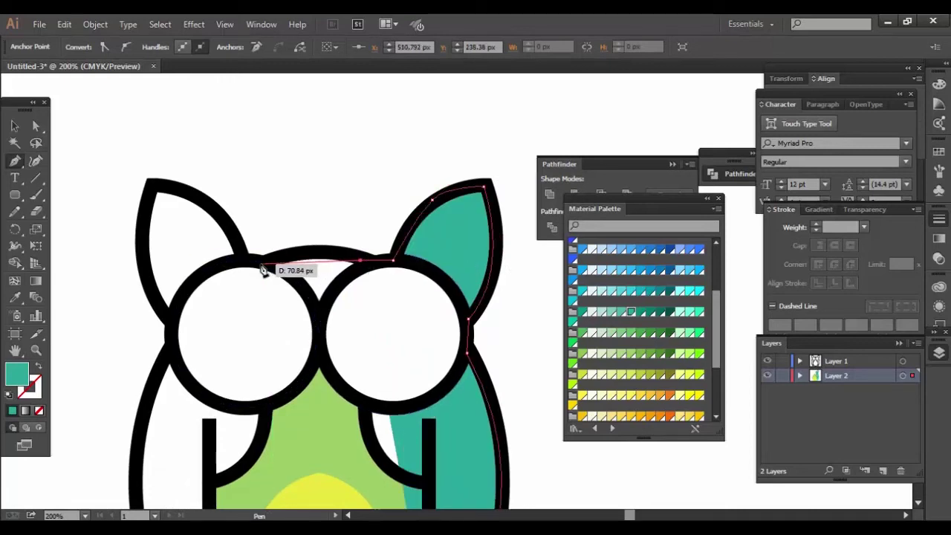
pyautogui.click(151, 186)
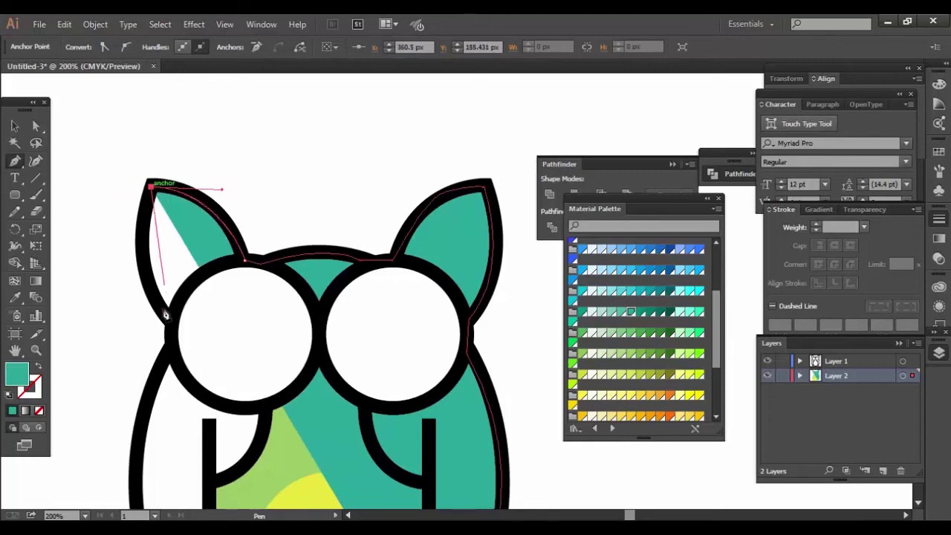
pyautogui.moveTo(171, 321); pyautogui.dragTo(226, 368)
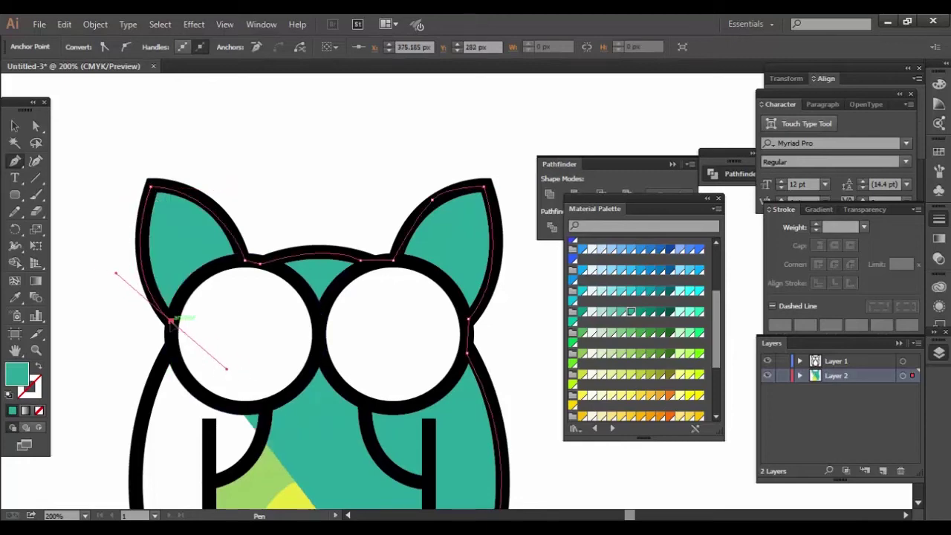
pyautogui.scroll(-3, 240, 272)
pyautogui.scroll(-2, 216, 253)
# Extend the teal Pen path down the left wing, between the eyes and down the right wing, closing it
pyautogui.scroll(-3, 178, 374)
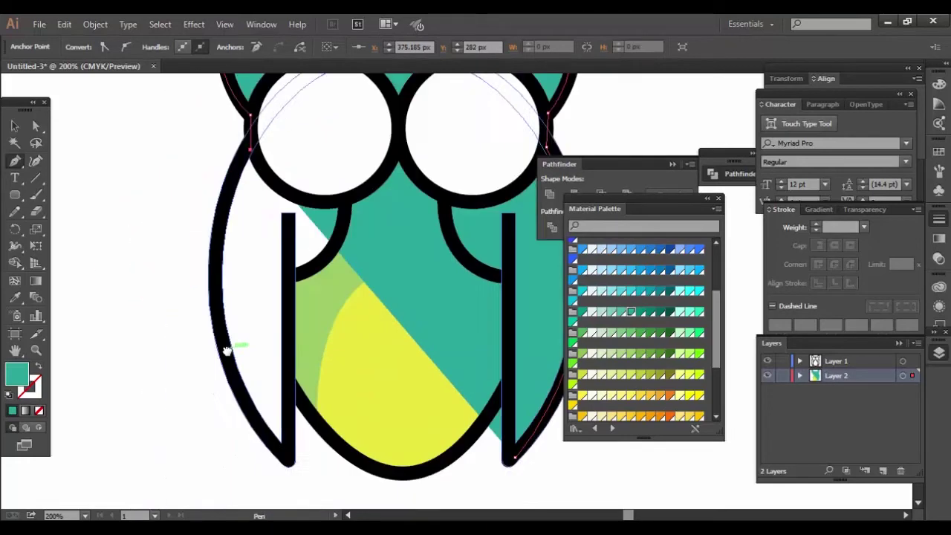
pyautogui.moveTo(214, 278); pyautogui.dragTo(222, 343)
pyautogui.moveTo(287, 456); pyautogui.dragTo(338, 505)
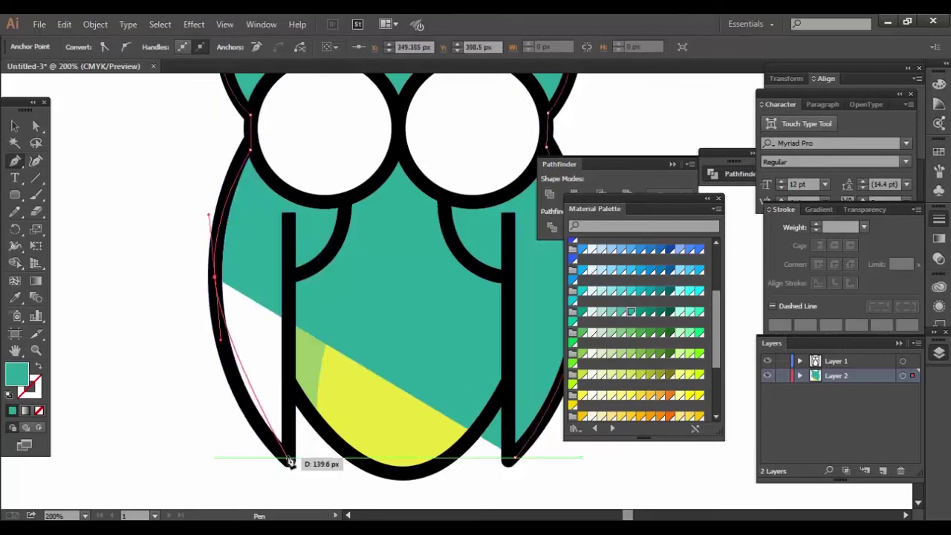
pyautogui.click(287, 456)
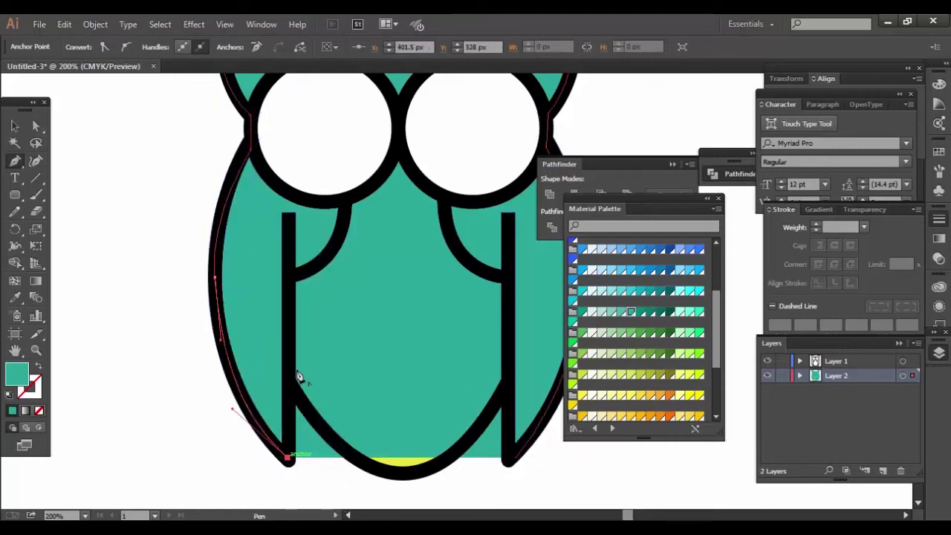
pyautogui.click(291, 273)
pyautogui.moveTo(345, 203); pyautogui.dragTo(353, 151)
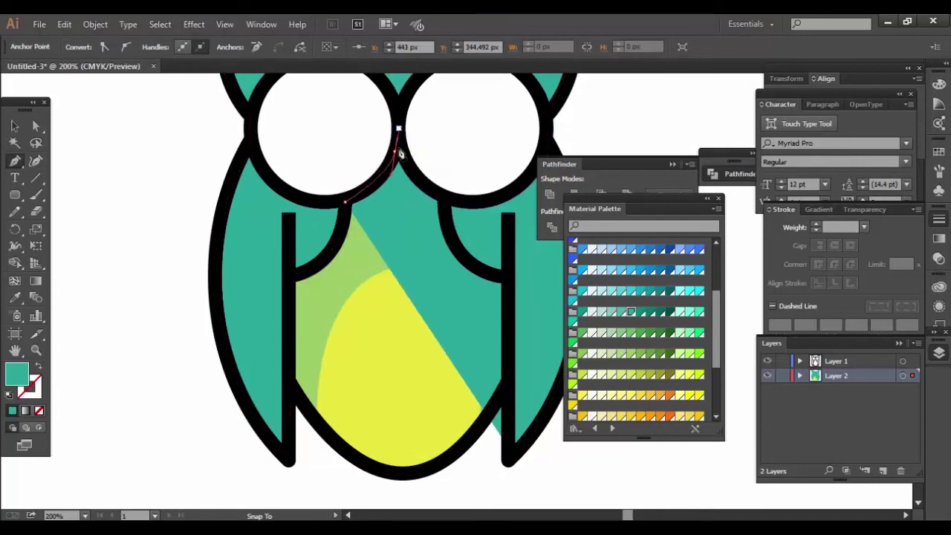
pyautogui.moveTo(398, 152); pyautogui.dragTo(439, 206)
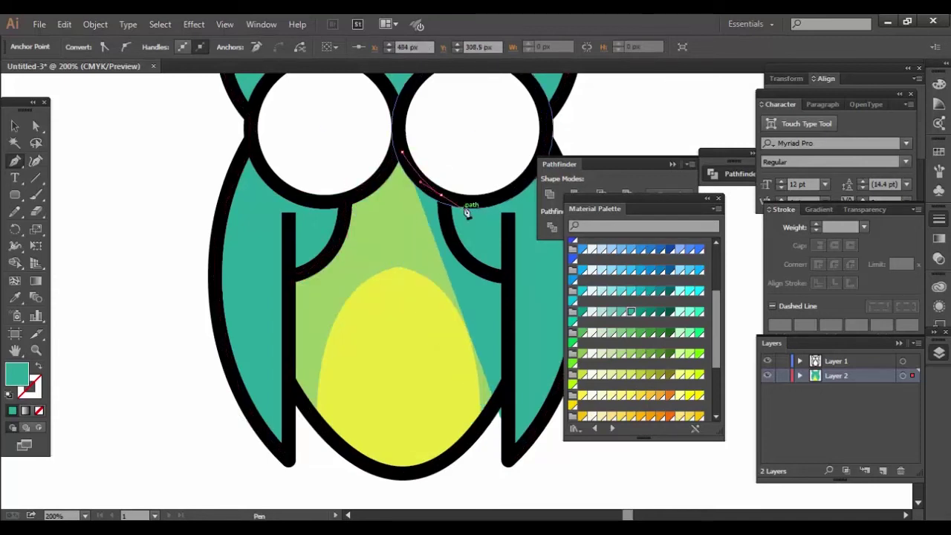
pyautogui.click(442, 196)
pyautogui.moveTo(508, 279); pyautogui.dragTo(563, 285)
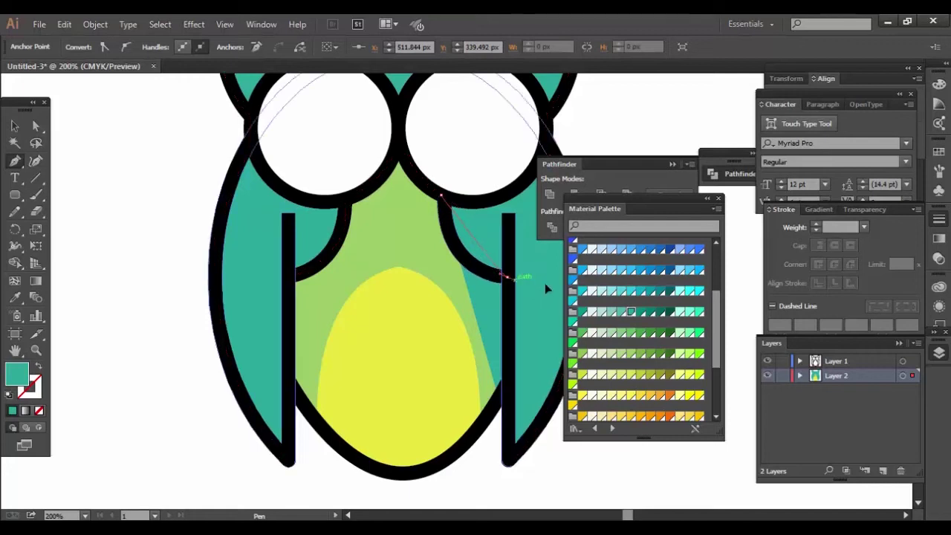
pyautogui.click(509, 280)
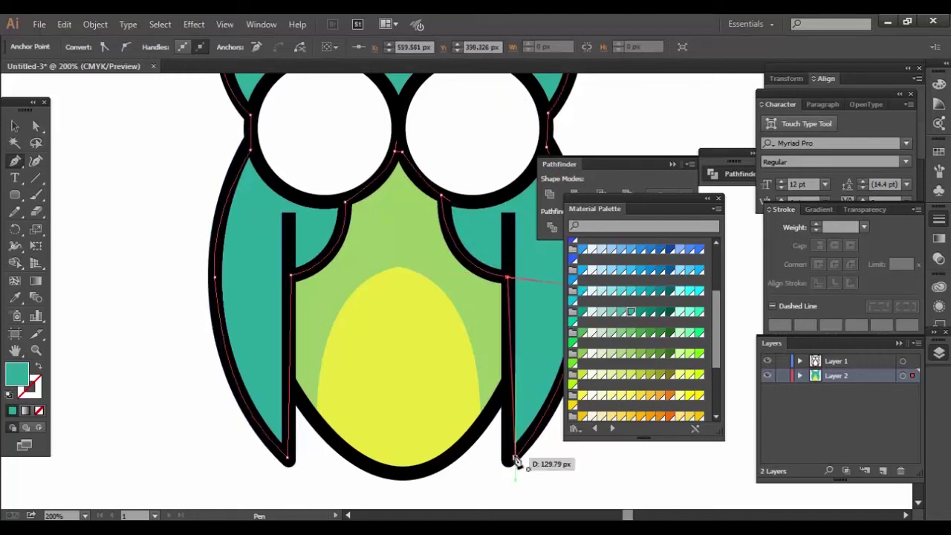
pyautogui.moveTo(517, 465); pyautogui.dragTo(527, 457)
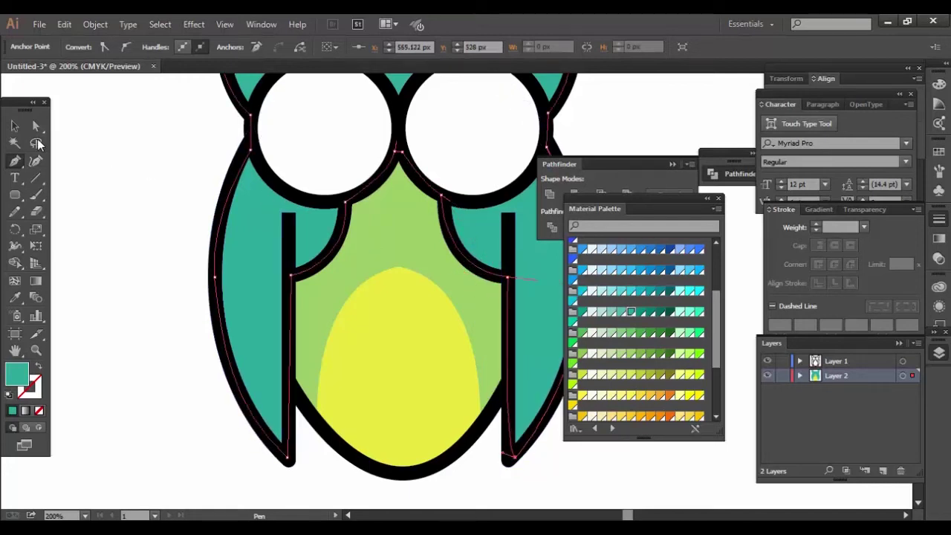
# Recolour the yellow belly ellipse a light green from the Material Palette
pyautogui.press('v')
pyautogui.click(102, 140)
pyautogui.moveTo(136, 230)
pyautogui.mouseDown()
pyautogui.moveTo(117, 260)
pyautogui.moveTo(89, 198)
pyautogui.mouseUp()
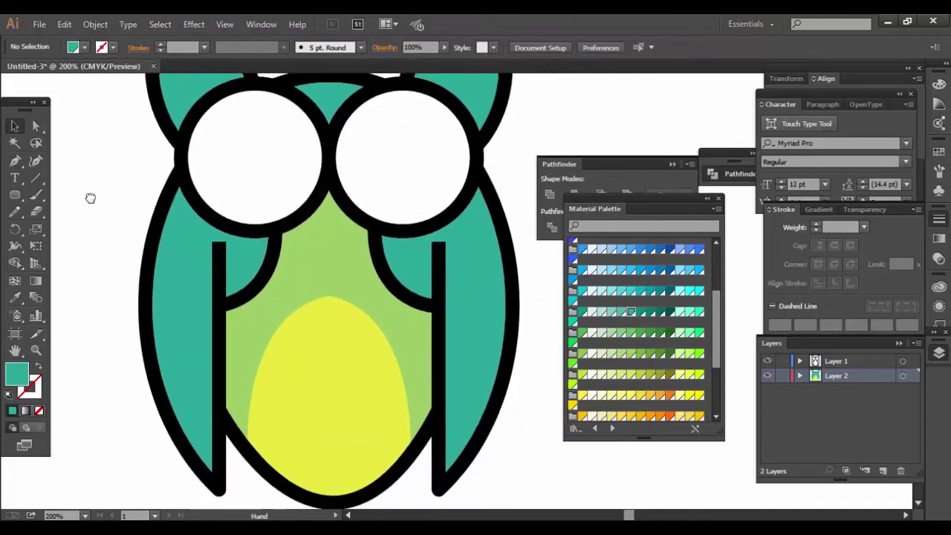
pyautogui.click(302, 339)
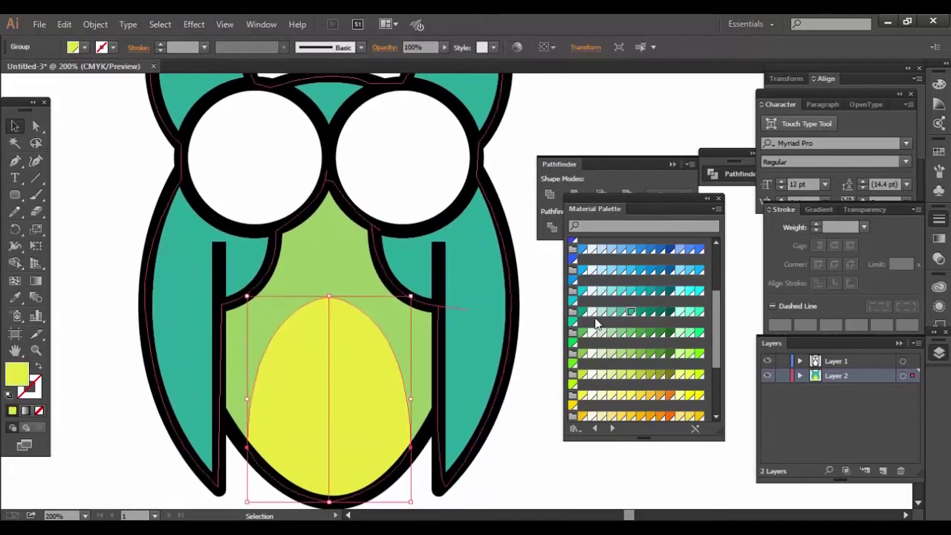
pyautogui.click(642, 334)
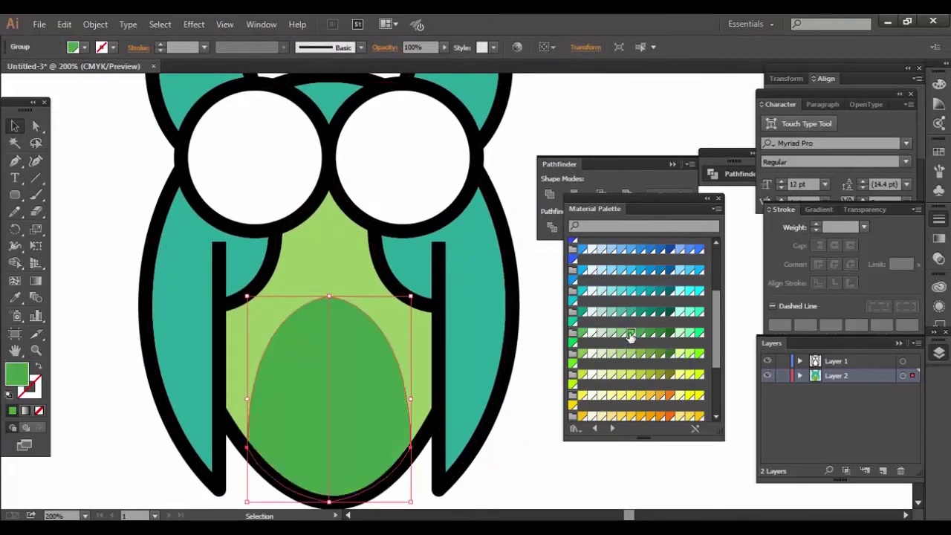
pyautogui.click(629, 334)
pyautogui.click(527, 380)
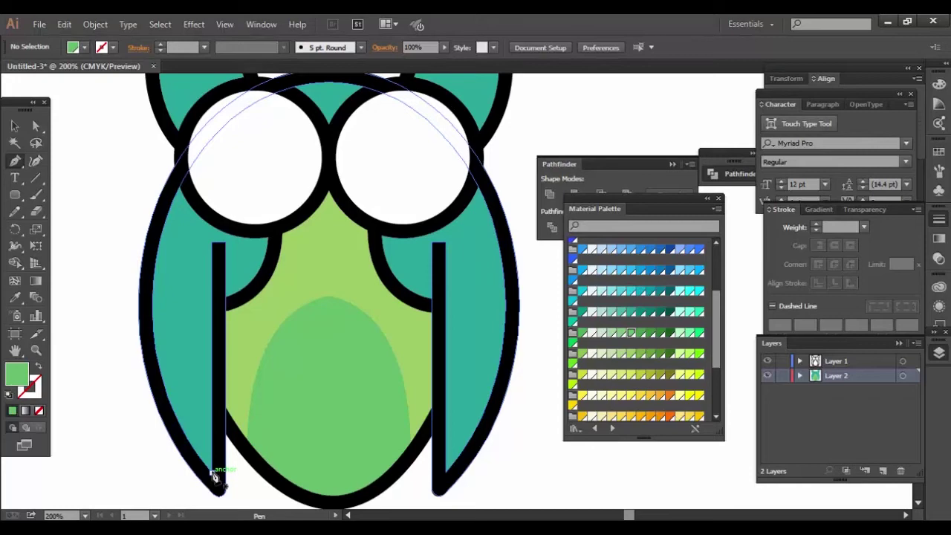
# Pen-draw a shading shape along the left wing's outer edge and fill it Teal 600
pyautogui.click(214, 475)
pyautogui.moveTo(220, 179)
pyautogui.mouseDown()
pyautogui.moveTo(309, 47)
pyautogui.moveTo(299, 243)
pyautogui.mouseUp()
pyautogui.moveTo(269, 374)
pyautogui.mouseDown()
pyautogui.moveTo(340, 181)
pyautogui.moveTo(317, 255)
pyautogui.mouseUp()
pyautogui.click(300, 220)
pyautogui.moveTo(241, 97); pyautogui.dragTo(231, 213)
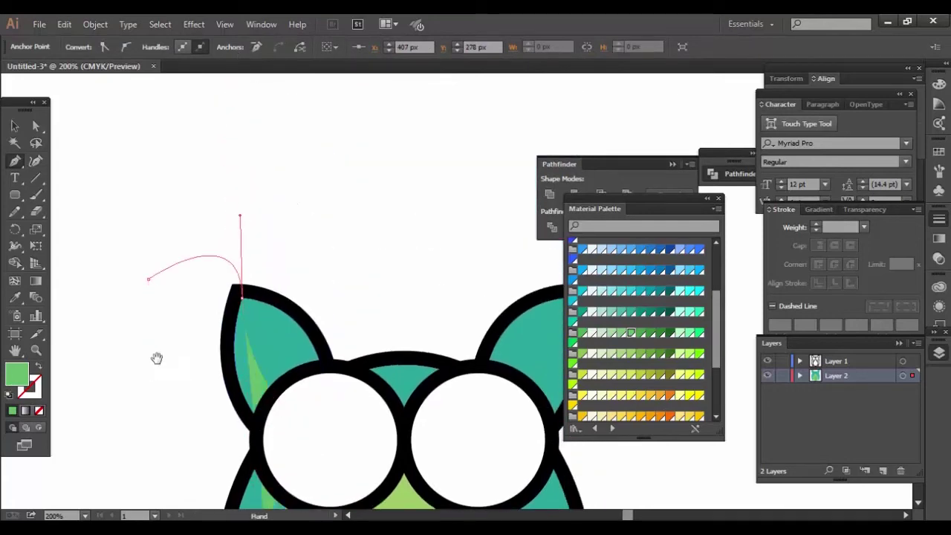
pyautogui.moveTo(155, 357); pyautogui.dragTo(219, 71)
pyautogui.click(162, 304)
pyautogui.click(199, 417)
pyautogui.click(316, 480)
pyautogui.click(366, 498)
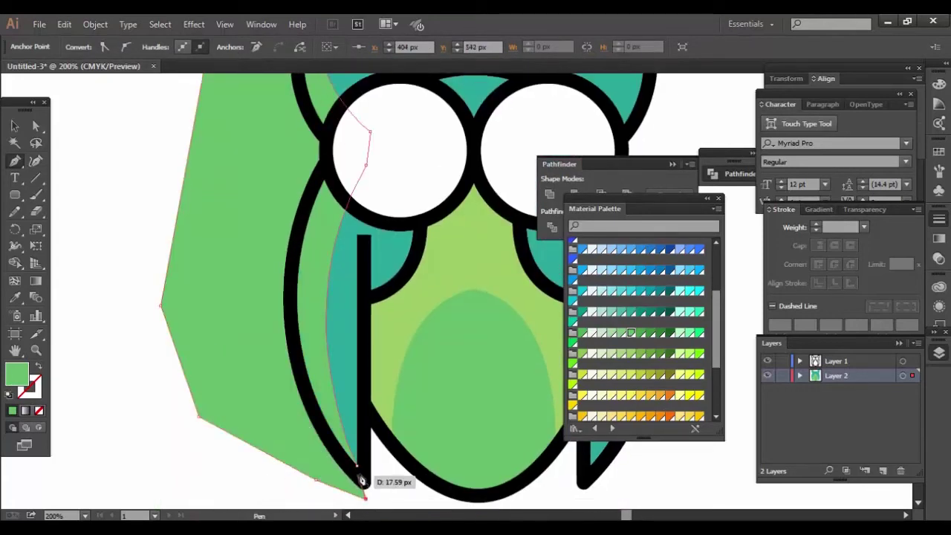
pyautogui.click(357, 465)
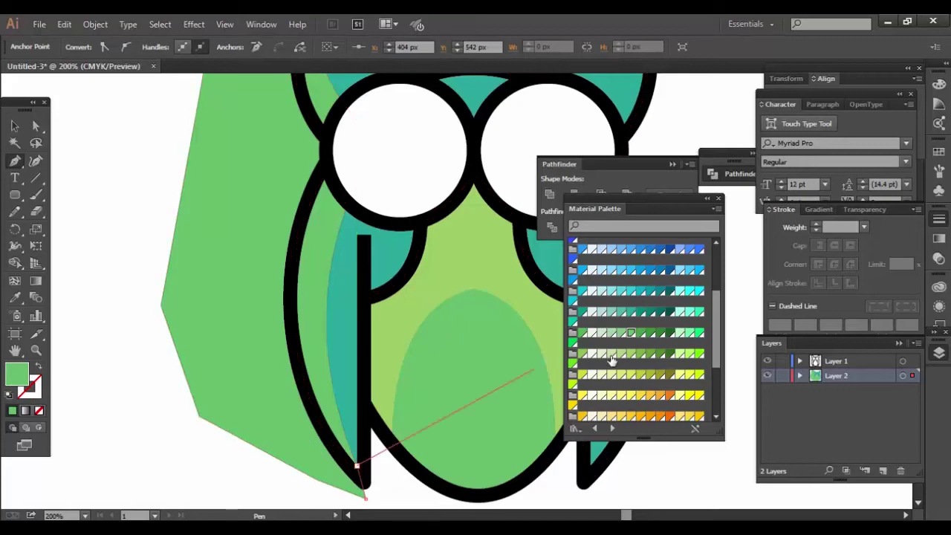
pyautogui.click(646, 309)
pyautogui.press('v')
# Paste a copy of the body outline in back and Intersect it with the shading shape
pyautogui.click(337, 255)
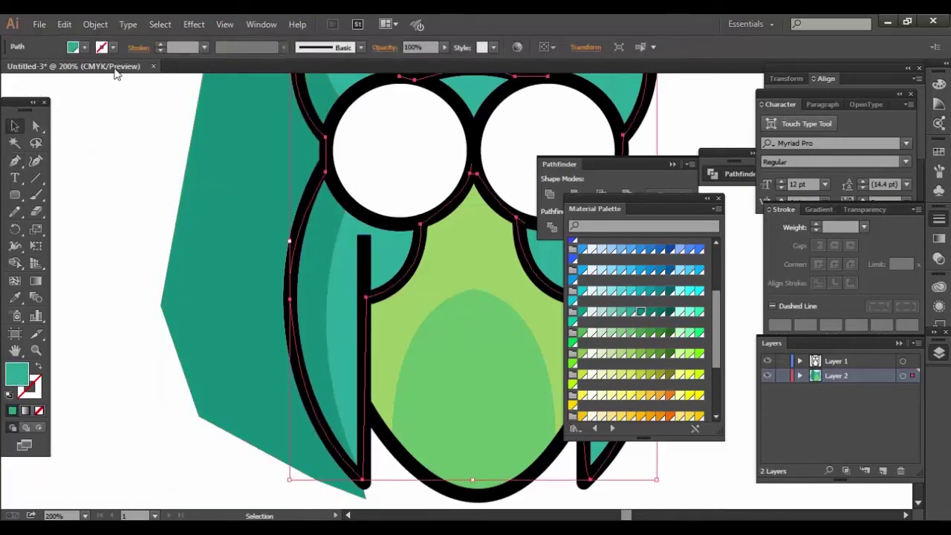
pyautogui.click(64, 23)
pyautogui.click(65, 24)
pyautogui.click(64, 23)
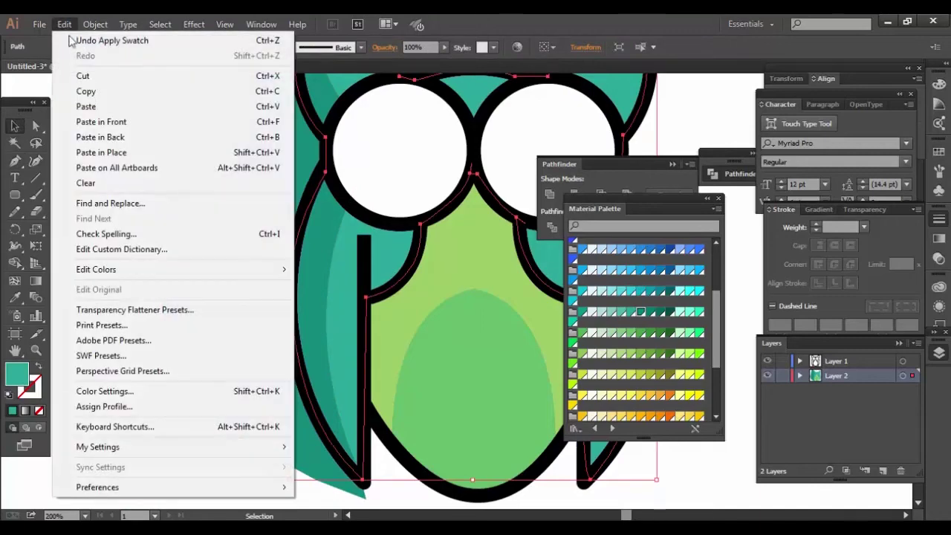
pyautogui.click(100, 143)
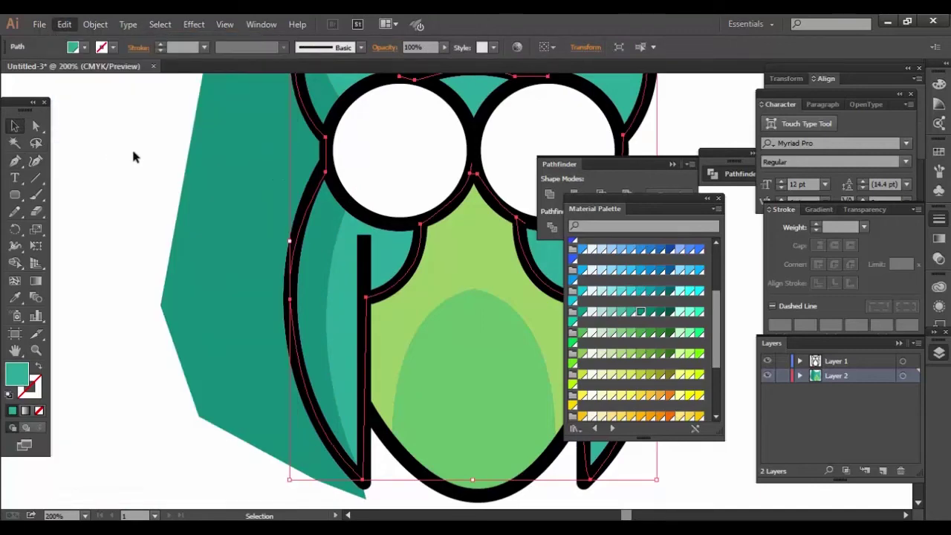
pyautogui.keyDown('shift'); pyautogui.click(263, 246); pyautogui.keyUp('shift')
pyautogui.click(608, 182)
pyautogui.click(602, 194)
pyautogui.click(239, 174)
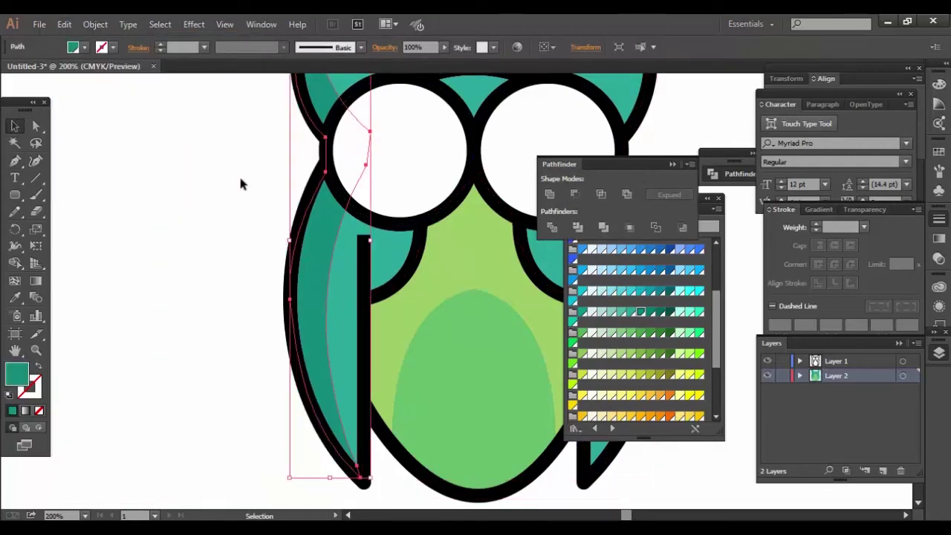
pyautogui.moveTo(488, 216)
pyautogui.mouseDown()
pyautogui.moveTo(322, 251)
pyautogui.moveTo(319, 219)
pyautogui.mouseUp()
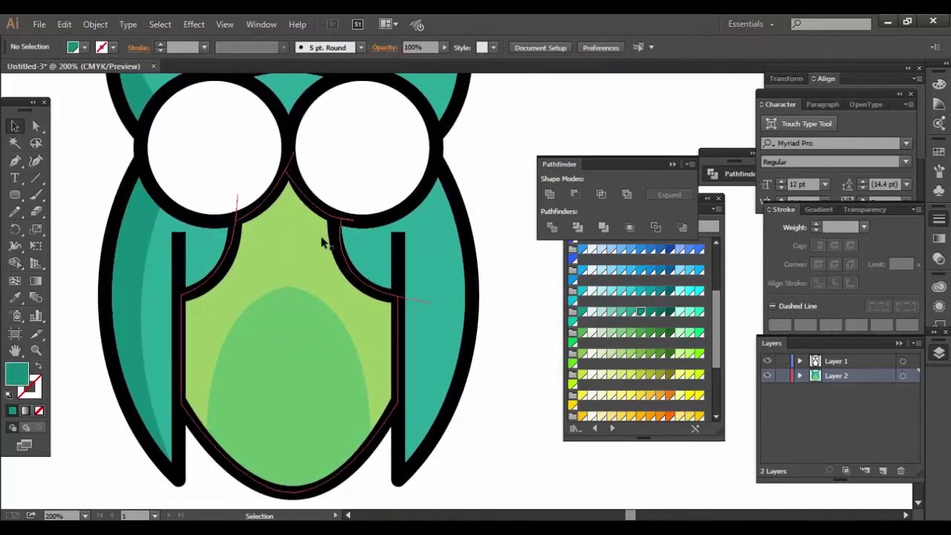
# Fill the inner belly shape Light Blue 50
pyautogui.click(296, 329)
pyautogui.click(590, 270)
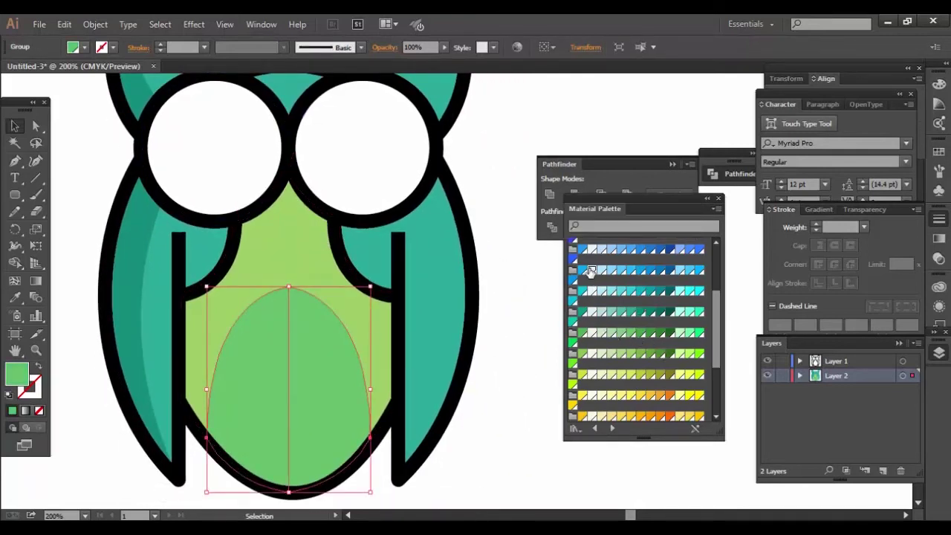
pyautogui.click(526, 290)
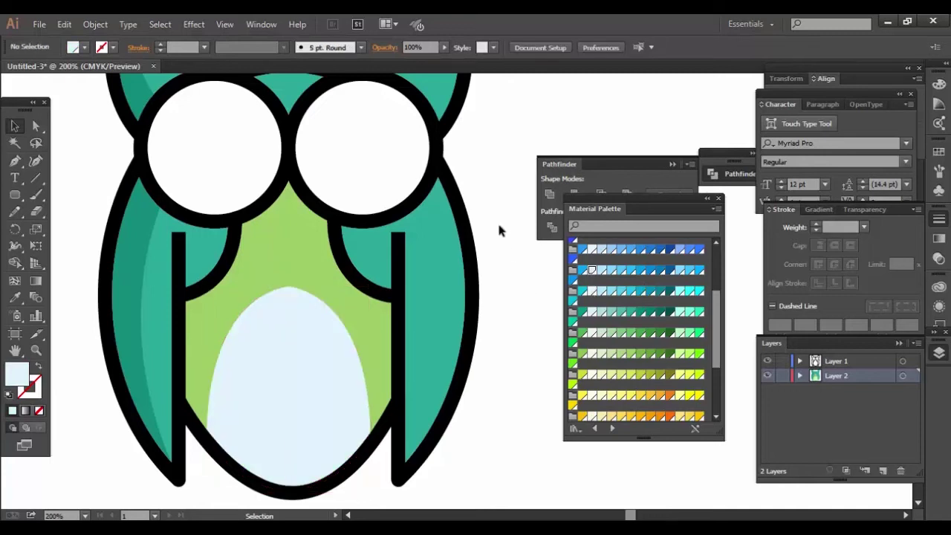
pyautogui.moveTo(501, 227); pyautogui.dragTo(508, 272)
# Make a smaller copy of the left eye circle inside the left eye
pyautogui.click(14, 195)
pyautogui.moveTo(17, 201); pyautogui.dragTo(84, 228)
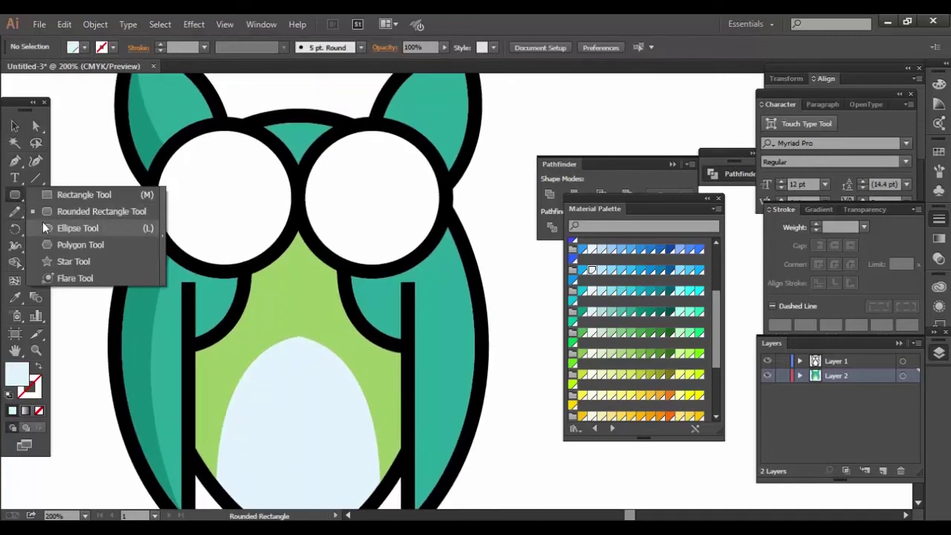
pyautogui.click(18, 128)
pyautogui.click(231, 173)
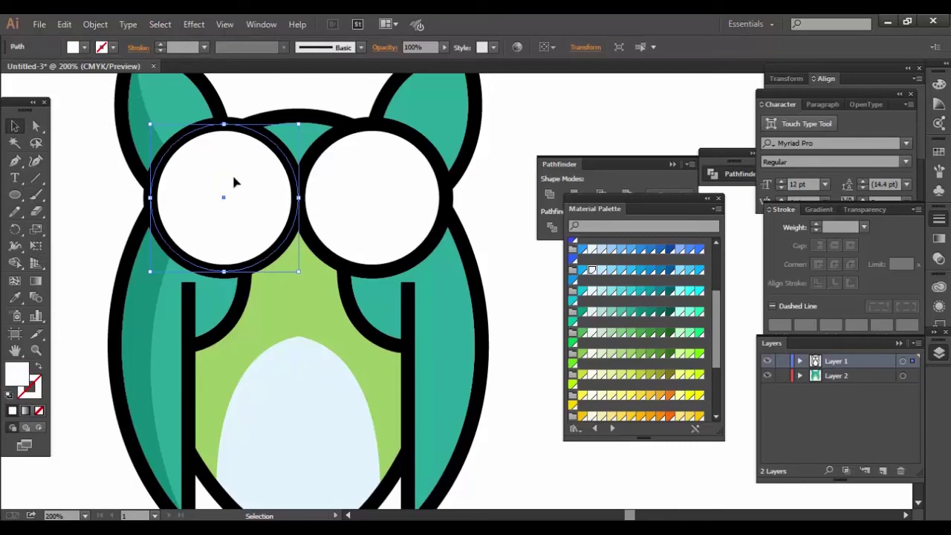
pyautogui.click(72, 27)
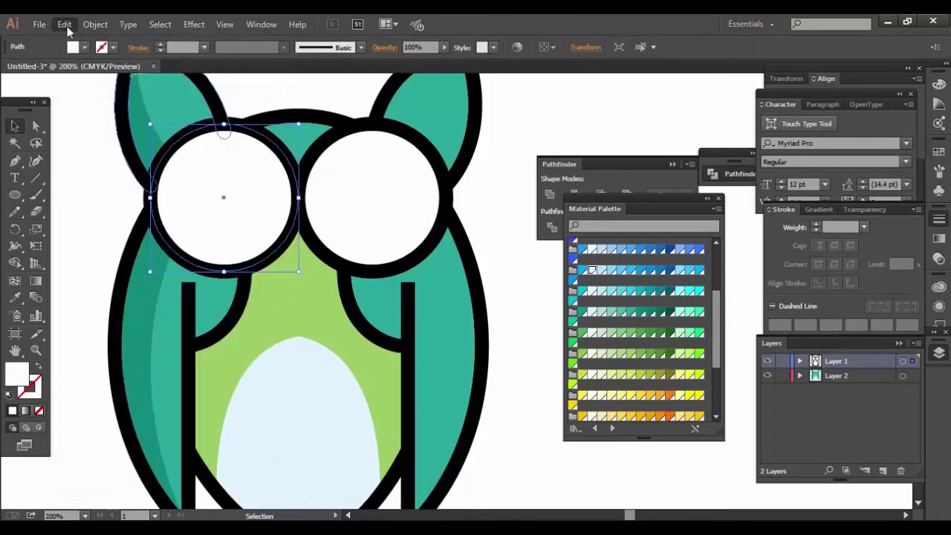
pyautogui.click(85, 89)
pyautogui.moveTo(298, 271)
pyautogui.mouseDown()
pyautogui.moveTo(196, 170)
pyautogui.moveTo(222, 195)
pyautogui.mouseUp()
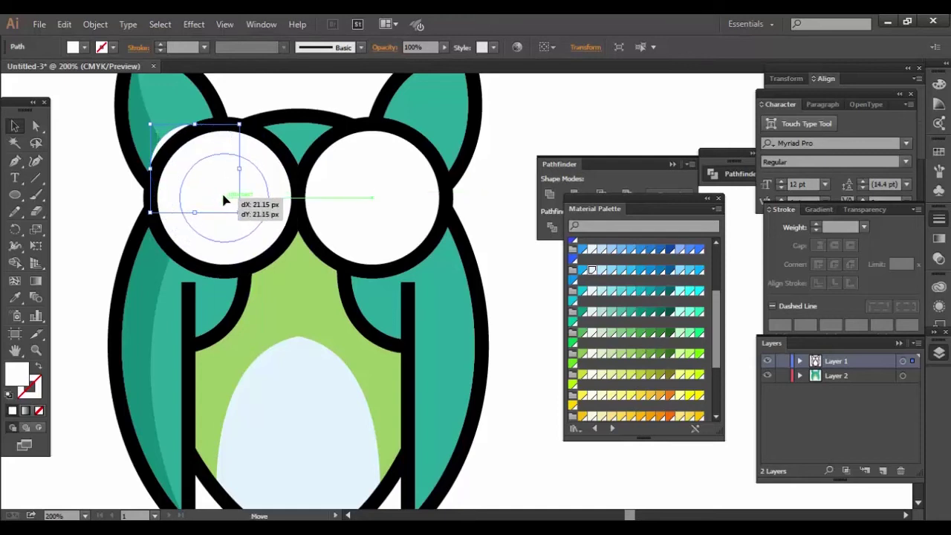
# Lock the selected owl outline shapes with Ctrl+2, then zoom to 100%
pyautogui.click(229, 108)
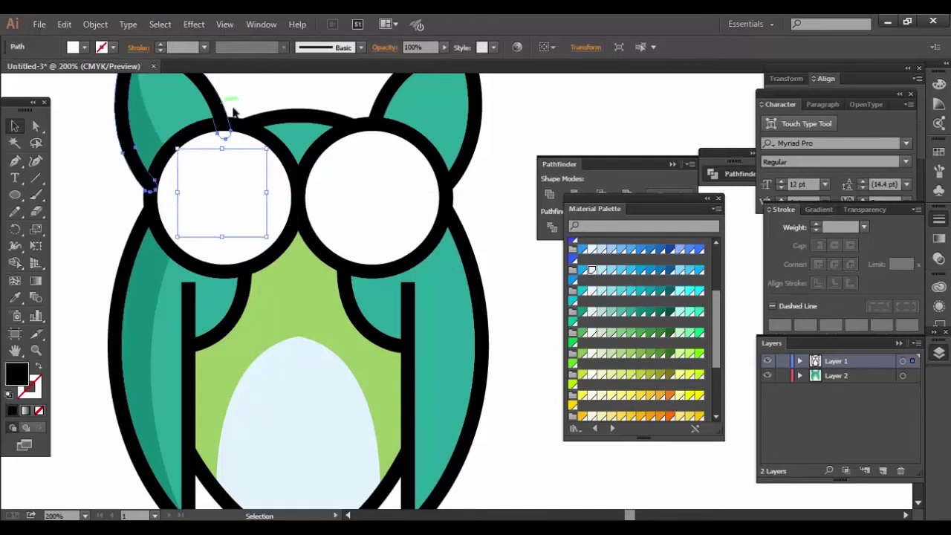
pyautogui.keyDown('shift'); pyautogui.click(467, 153); pyautogui.keyUp('shift')
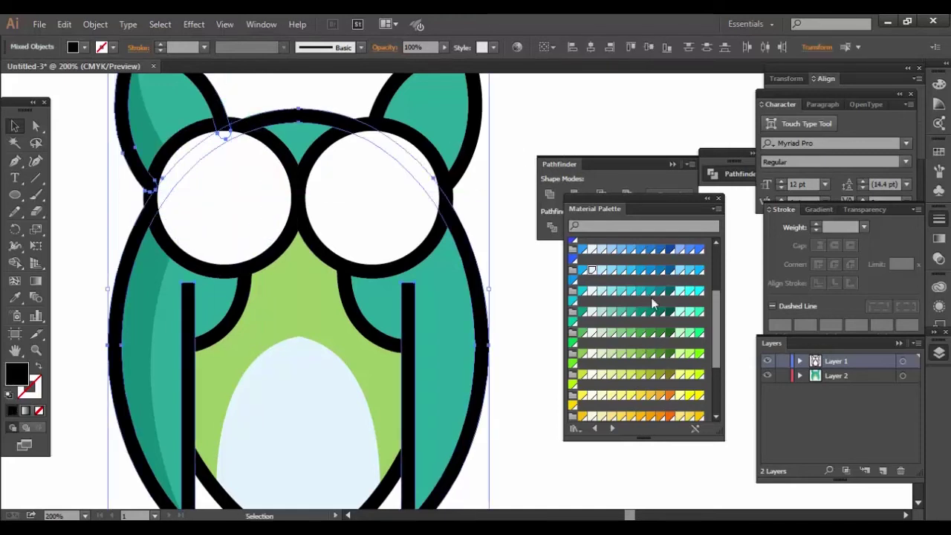
pyautogui.hotkey('ctrl', '2')
pyautogui.hotkey('ctrl', '1')
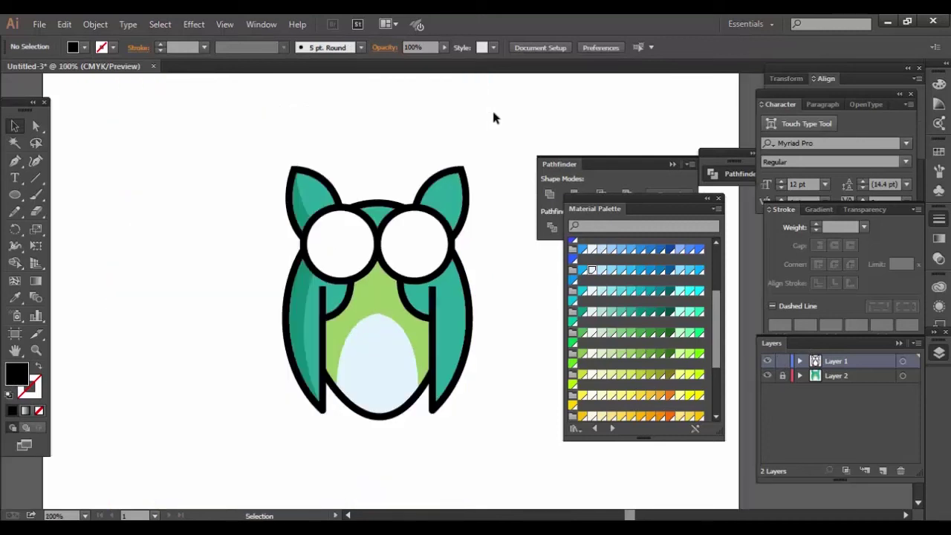
# Select the owl without its eyes and recolour the outlines dark navy blue-grey
pyautogui.moveTo(518, 120); pyautogui.dragTo(255, 481)
pyautogui.keyDown('shift'); pyautogui.click(353, 257); pyautogui.keyUp('shift')
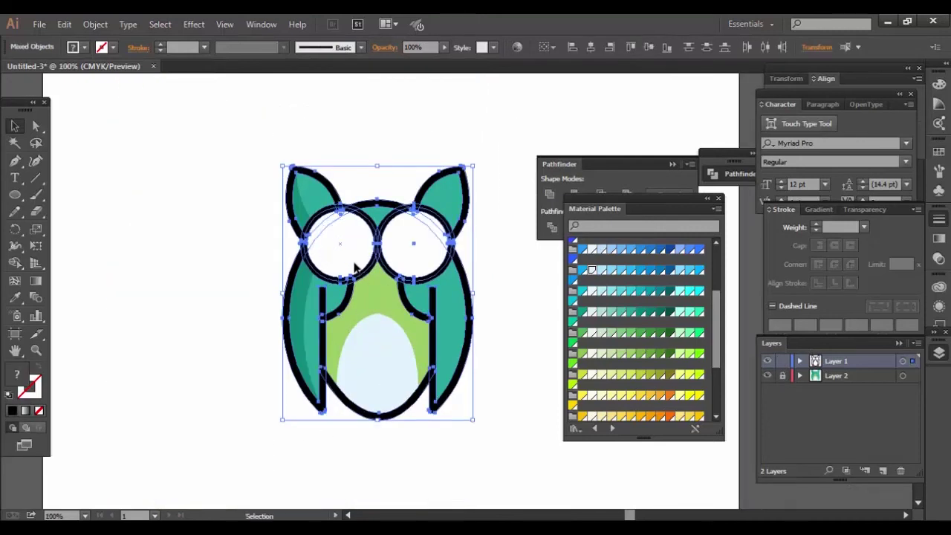
pyautogui.keyDown('shift'); pyautogui.click(408, 250); pyautogui.keyUp('shift')
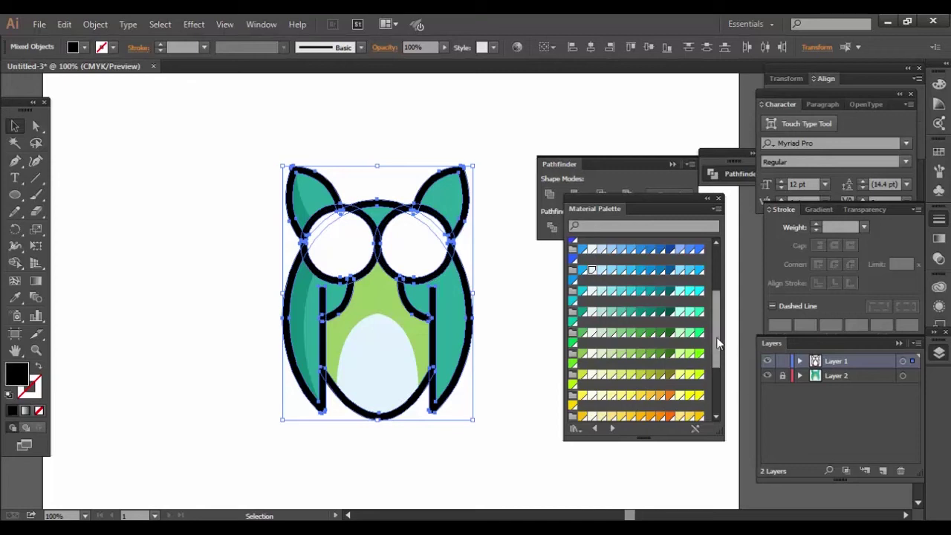
pyautogui.moveTo(717, 342); pyautogui.dragTo(691, 399)
pyautogui.click(669, 397)
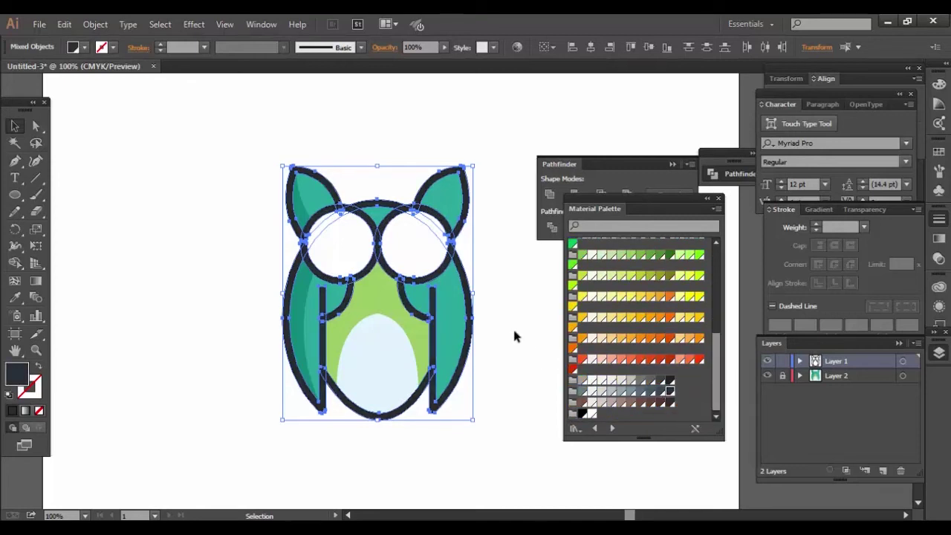
pyautogui.click(513, 326)
# Zoom in on the eyes and select the left eye's inner circle
pyautogui.hotkey('ctrl', '+')
pyautogui.hotkey('ctrl', '+')
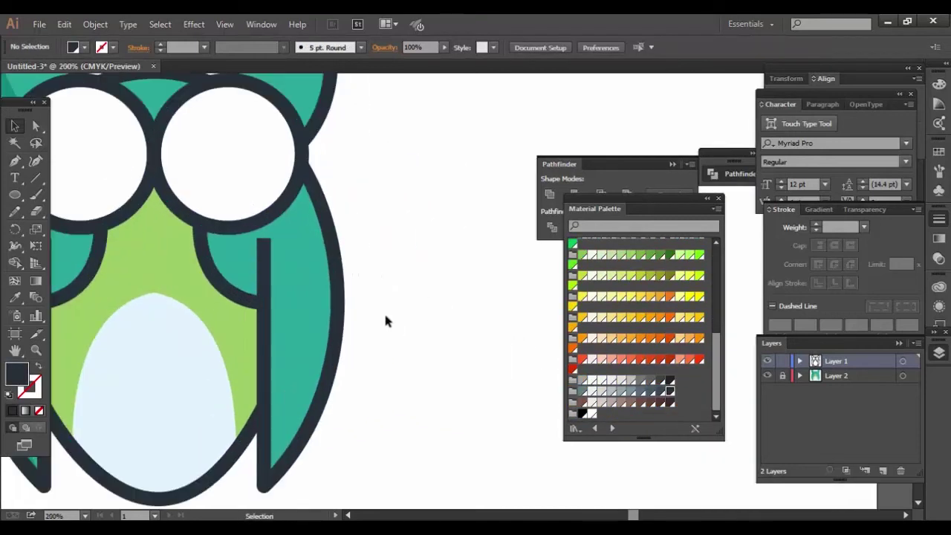
pyautogui.scroll(1, 202, 167)
pyautogui.hscroll(-3, 202, 167)
pyautogui.click(200, 167)
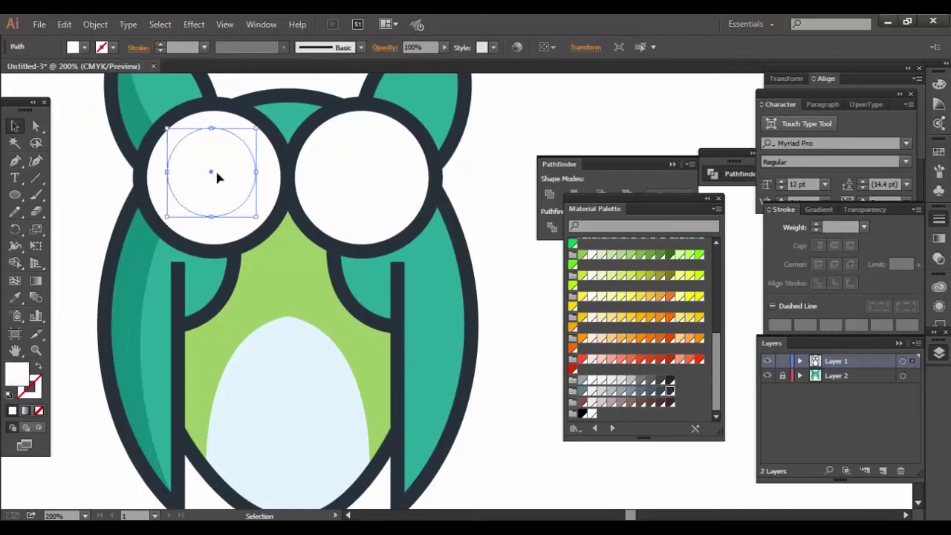
# Fill the left eye's inner circle navy and add a small white highlight circle on it
pyautogui.moveTo(217, 176); pyautogui.dragTo(219, 181)
pyautogui.click(398, 371)
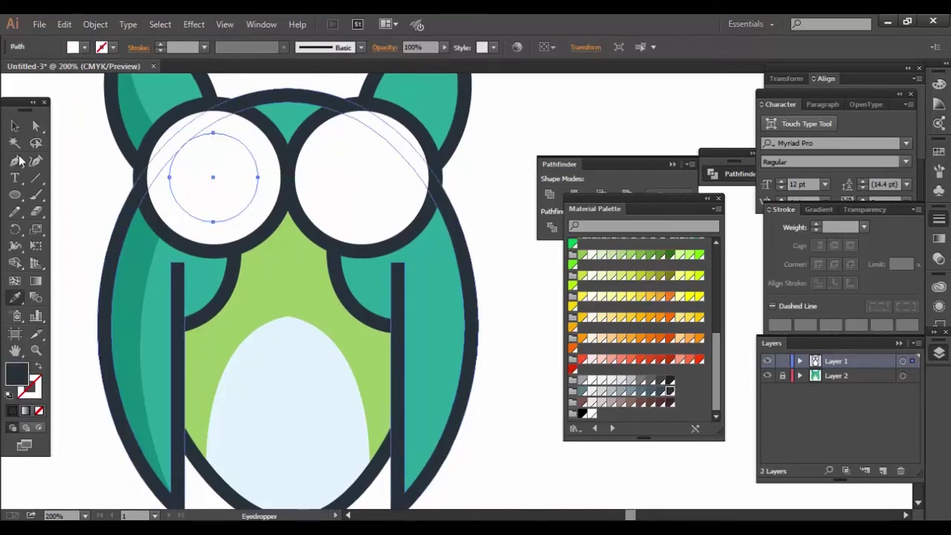
pyautogui.press('v')
pyautogui.press('a')
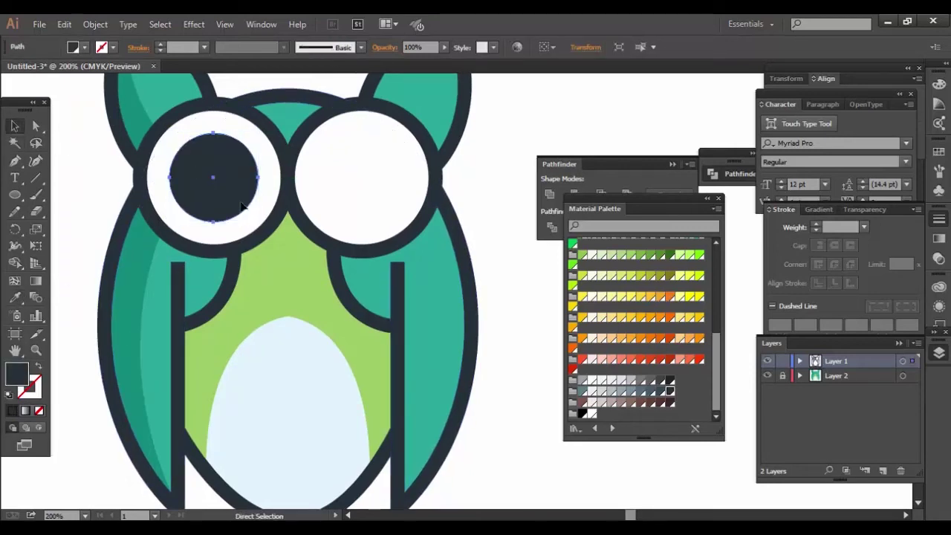
pyautogui.press('v')
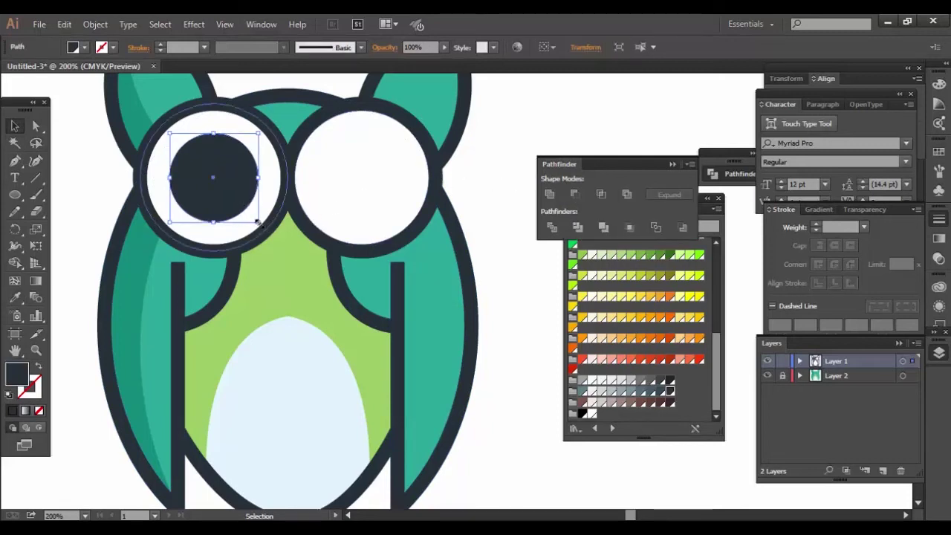
pyautogui.moveTo(257, 220); pyautogui.dragTo(228, 190)
pyautogui.moveTo(188, 156); pyautogui.dragTo(214, 181)
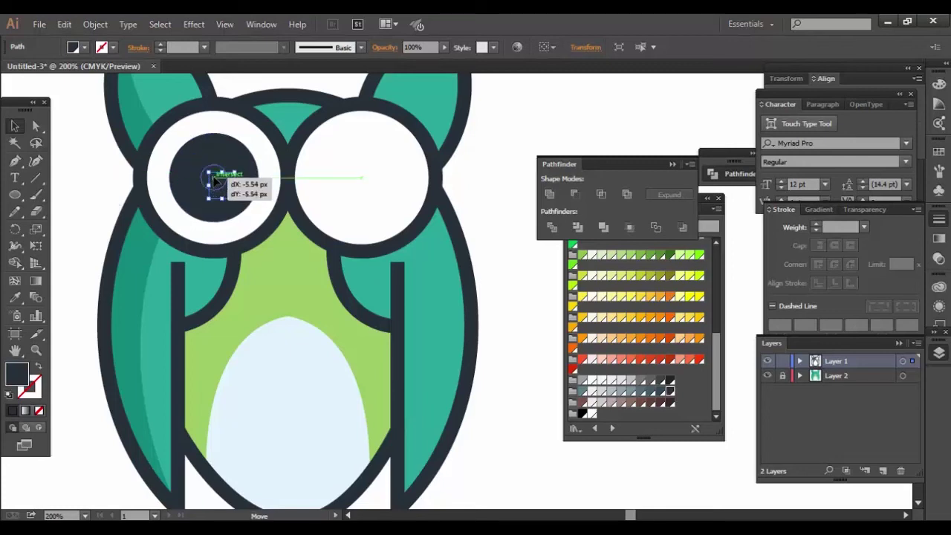
pyautogui.press('i')
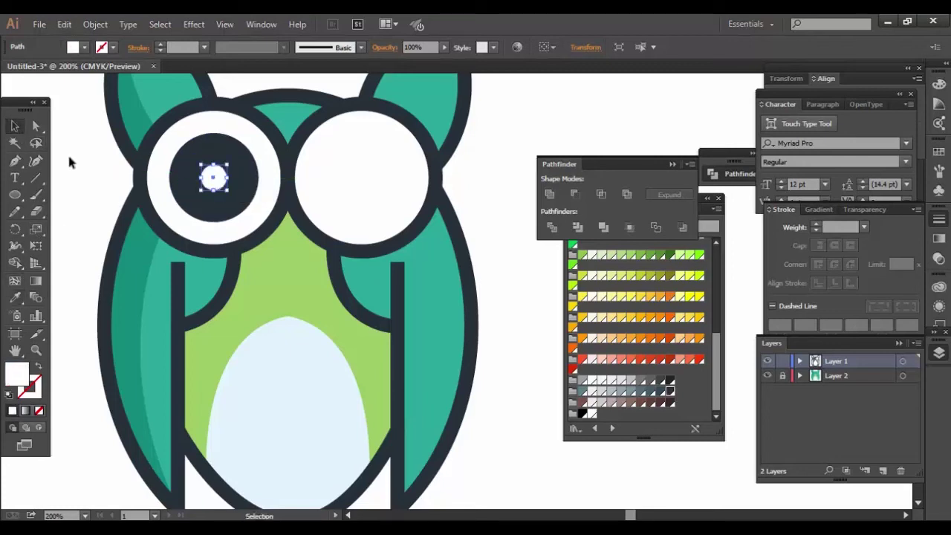
pyautogui.click(69, 162)
# Reflect a copy of the pupil and highlight and move it into the right eye
pyautogui.click(225, 171)
pyautogui.keyDown('shift'); pyautogui.click(243, 170); pyautogui.keyUp('shift')
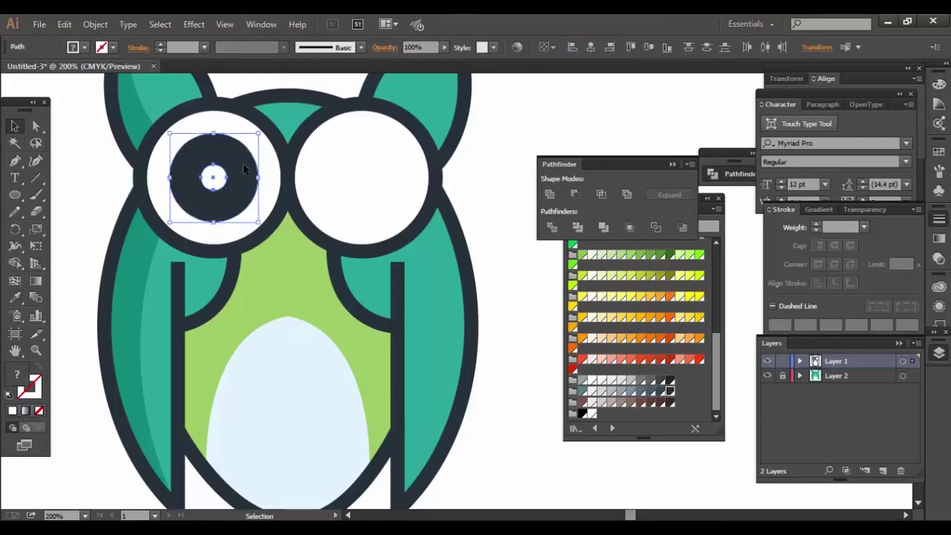
pyautogui.rightClick(243, 163)
pyautogui.click(427, 367)
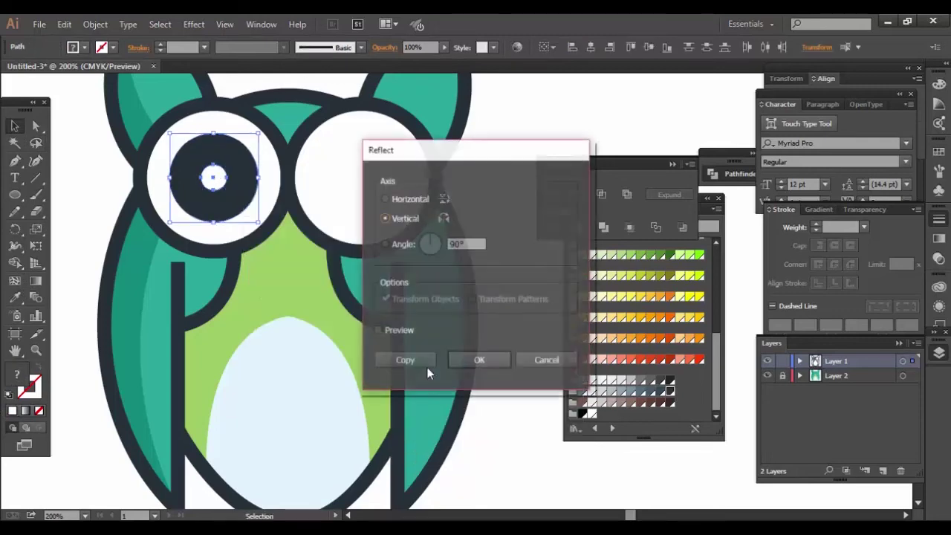
pyautogui.click(422, 360)
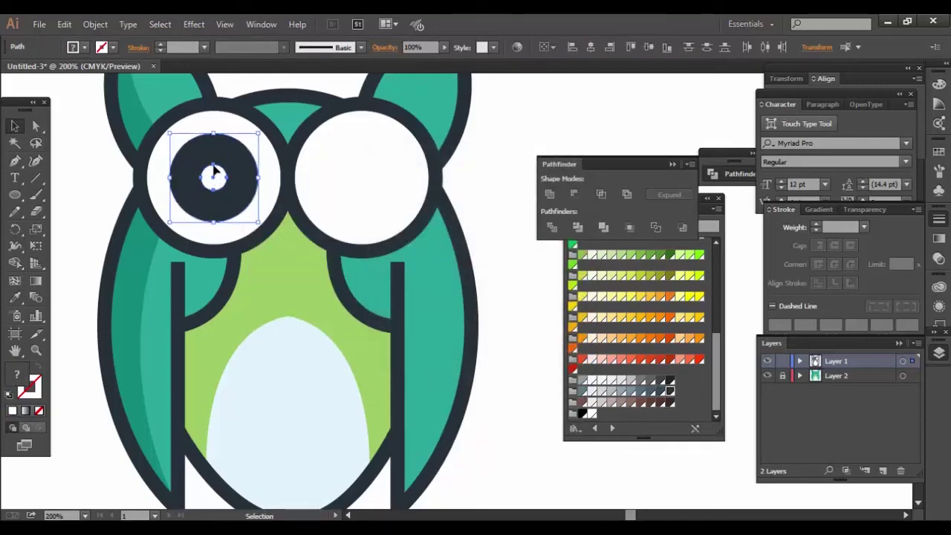
pyautogui.moveTo(213, 170); pyautogui.dragTo(362, 176)
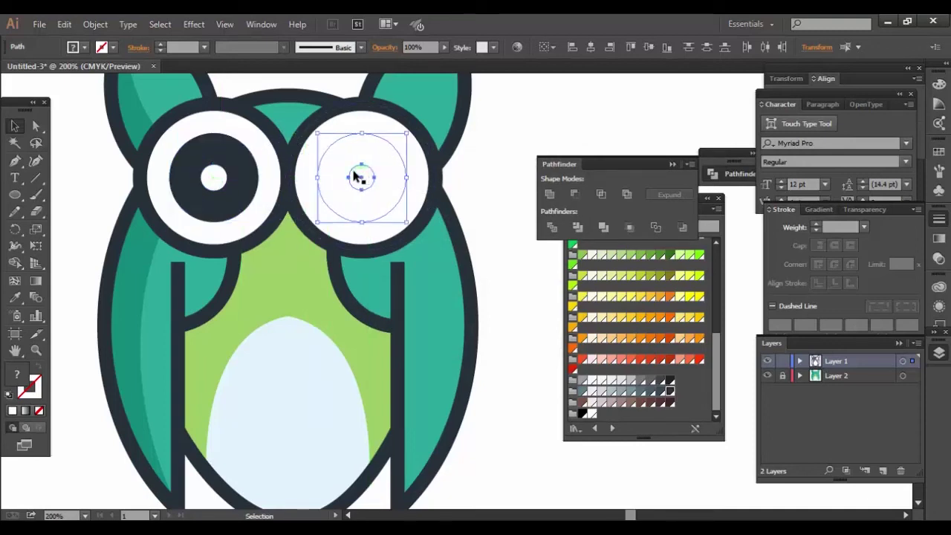
# Group all of the owl's shapes together
pyautogui.click(473, 183)
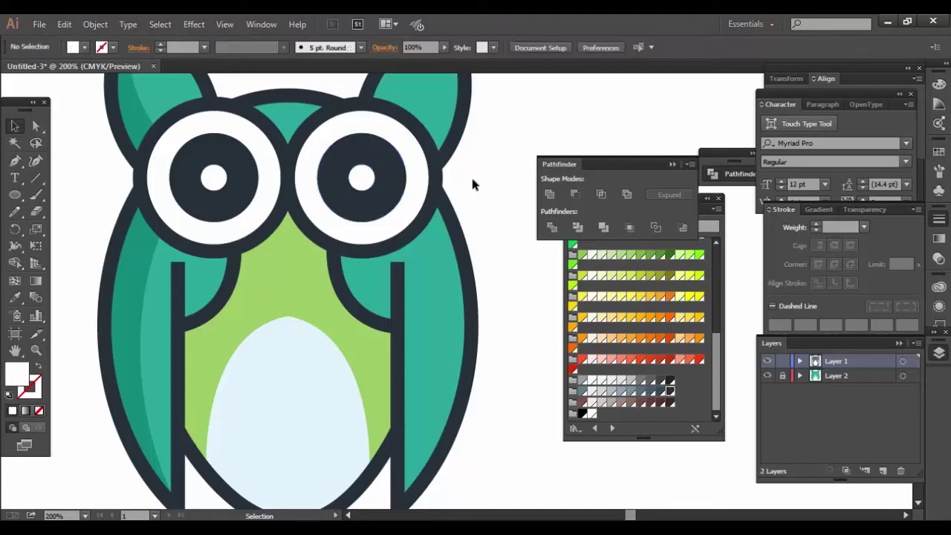
pyautogui.hotkey('ctrl', '-')
pyautogui.hotkey('ctrl', '-')
pyautogui.hotkey('ctrl', '-')
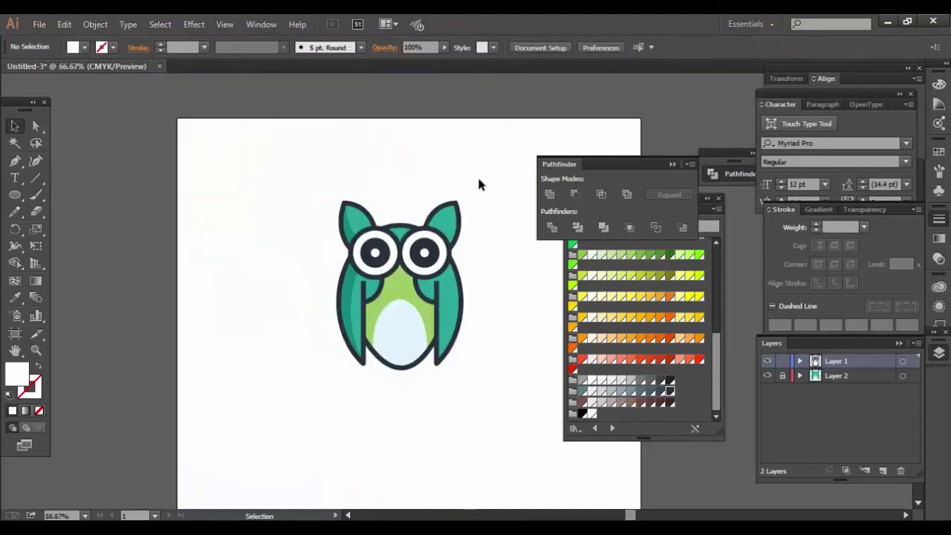
pyautogui.moveTo(412, 168); pyautogui.dragTo(364, 120)
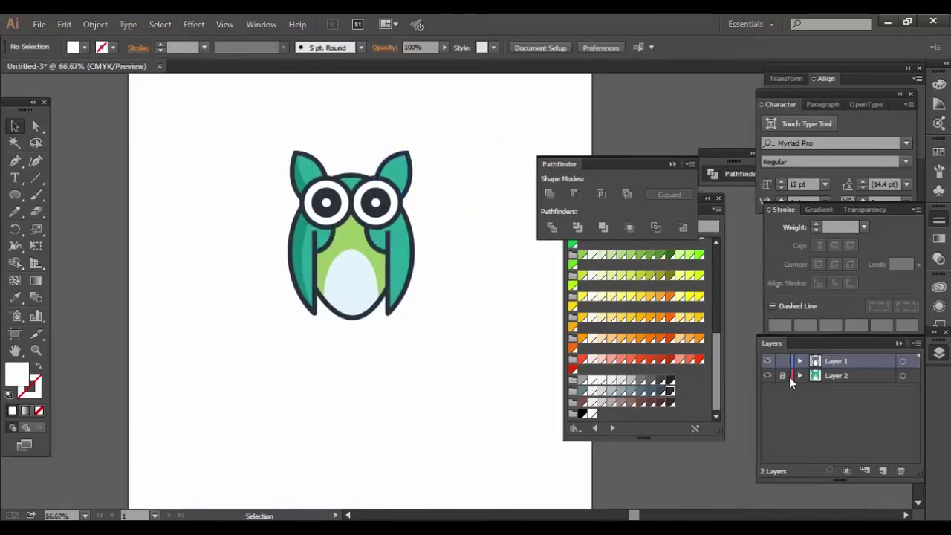
pyautogui.click(350, 305)
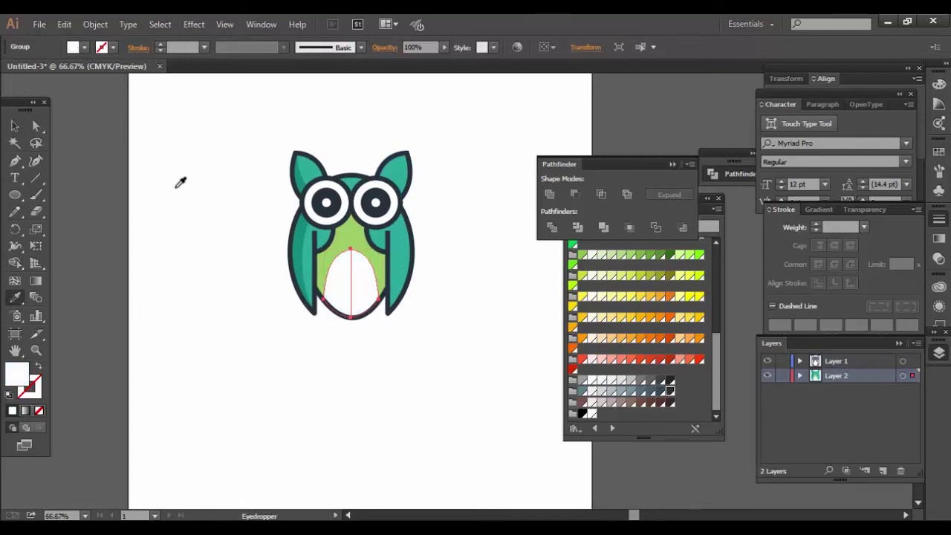
pyautogui.click(171, 160)
pyautogui.moveTo(191, 123); pyautogui.dragTo(457, 328)
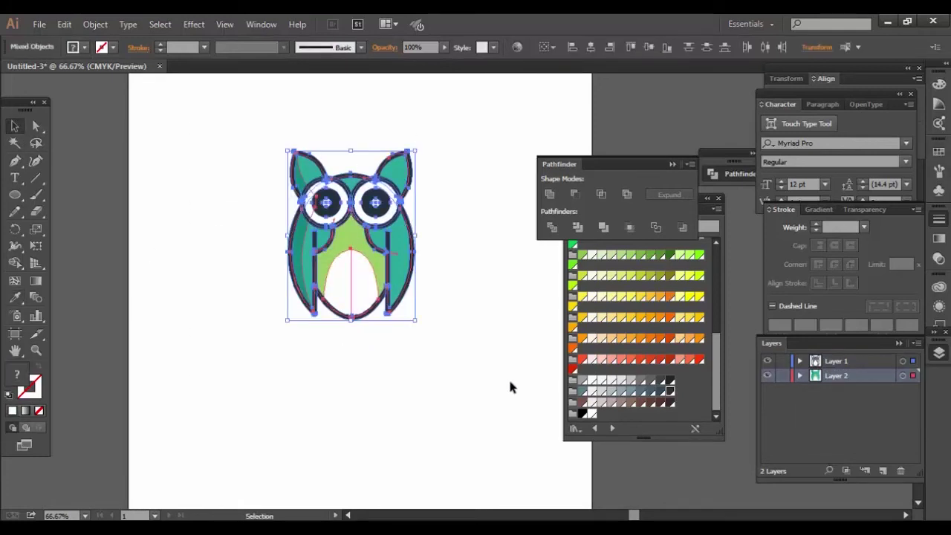
pyautogui.rightClick(407, 277)
pyautogui.click(431, 318)
pyautogui.click(450, 279)
# Set the OWL text in Belgrad Bold, about 97 pt, in the navy outline colour under the owl
pyautogui.press('t')
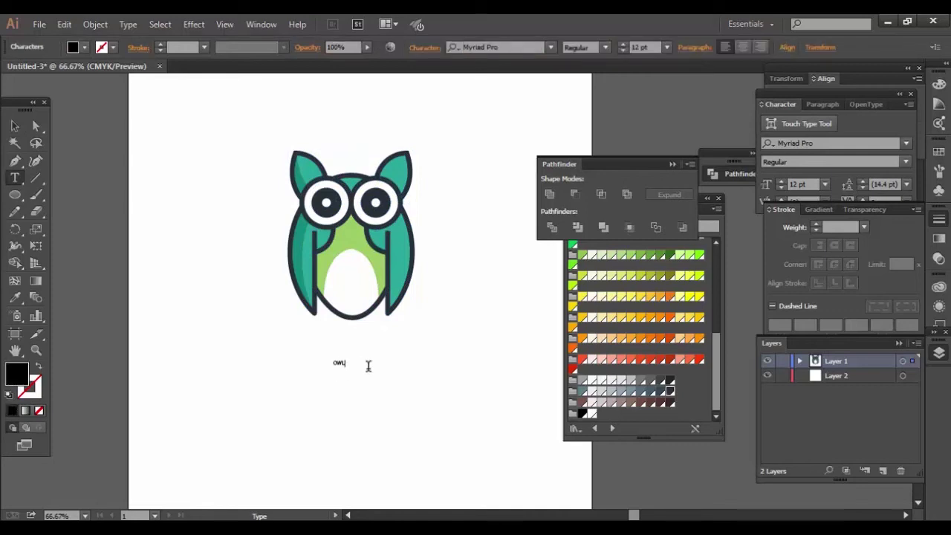
pyautogui.click(16, 127)
pyautogui.moveTo(343, 367); pyautogui.dragTo(437, 436)
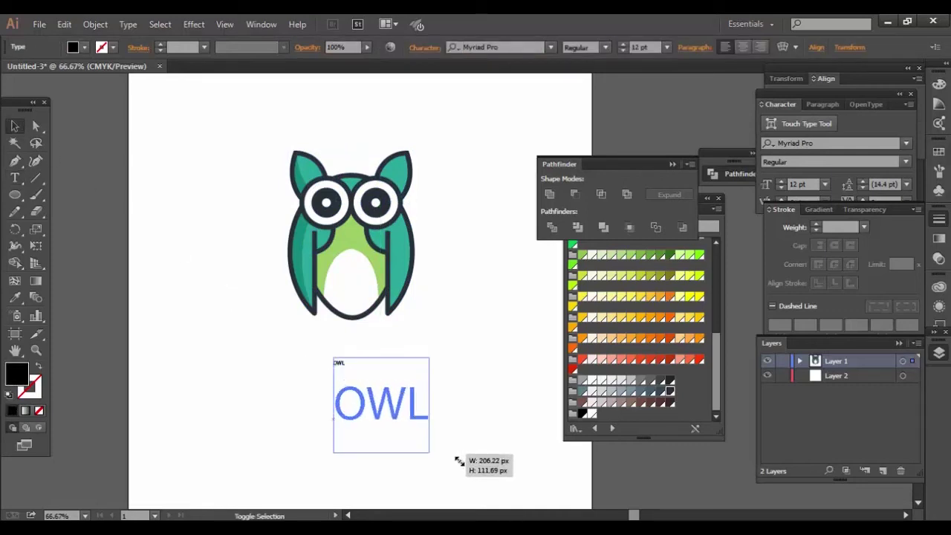
pyautogui.moveTo(394, 392); pyautogui.dragTo(364, 334)
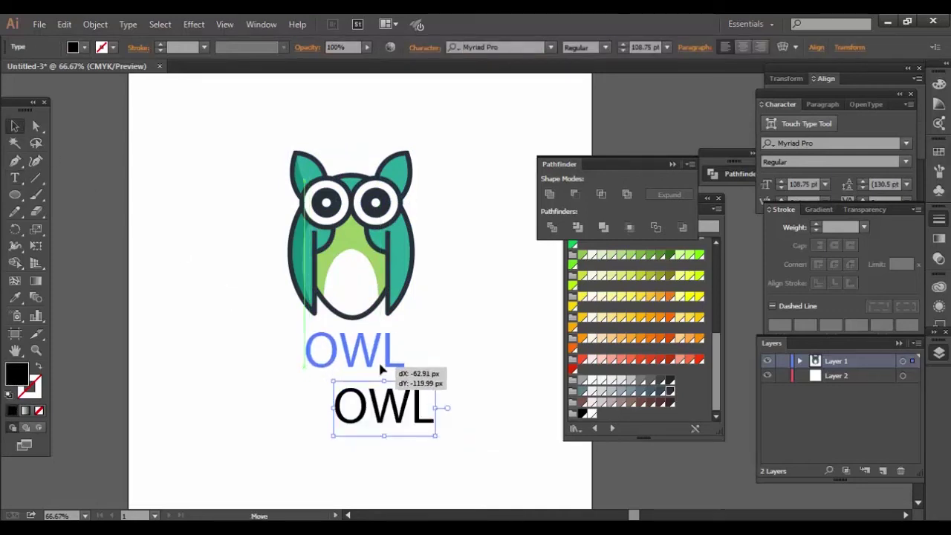
pyautogui.click(551, 47)
pyautogui.write('b')
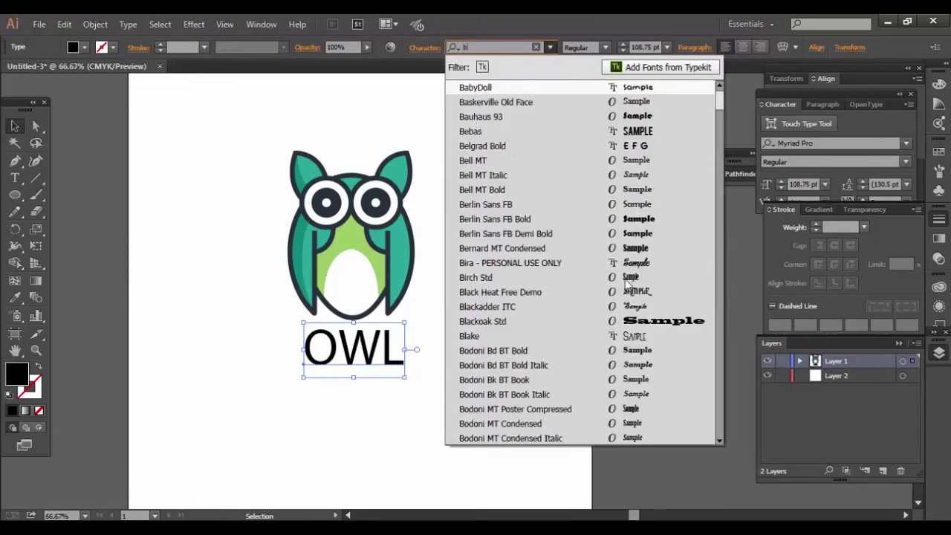
pyautogui.click(652, 146)
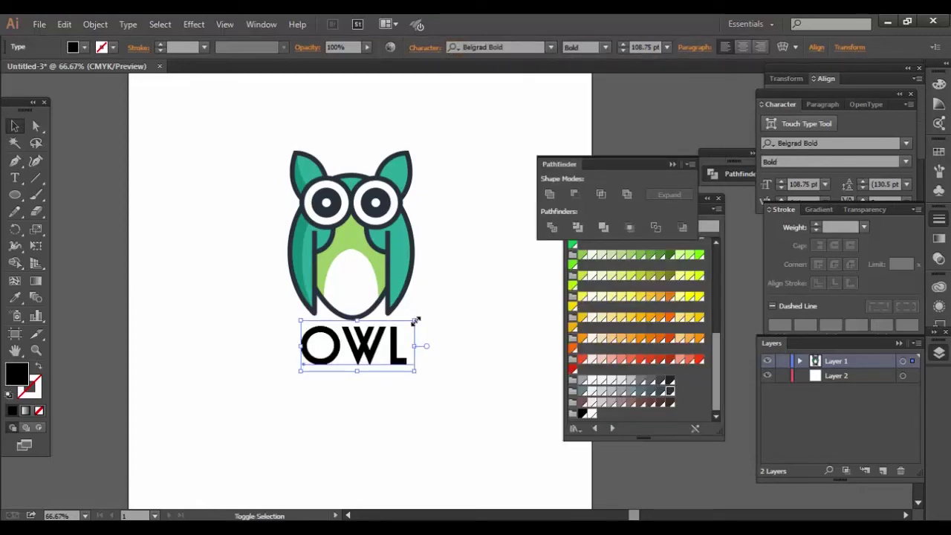
pyautogui.moveTo(416, 321); pyautogui.dragTo(405, 365)
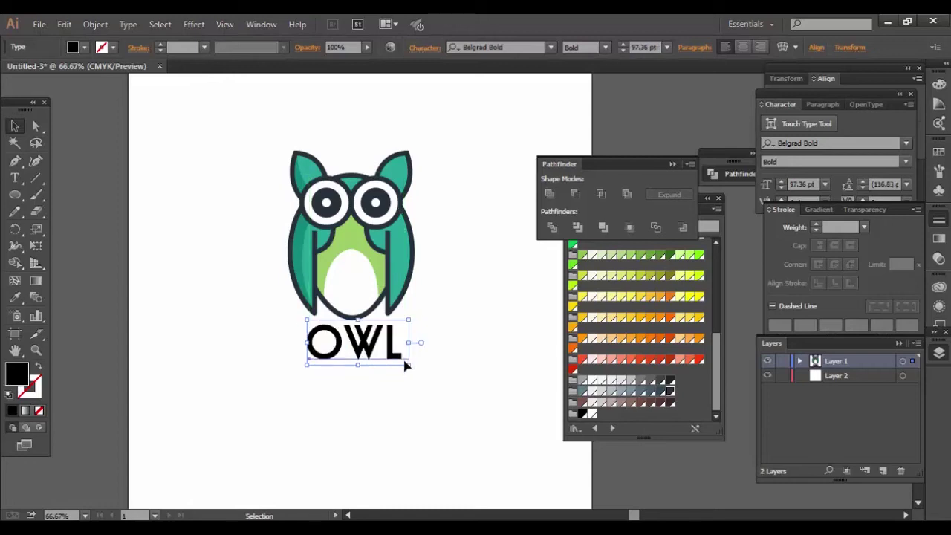
pyautogui.click(16, 299)
pyautogui.click(336, 185)
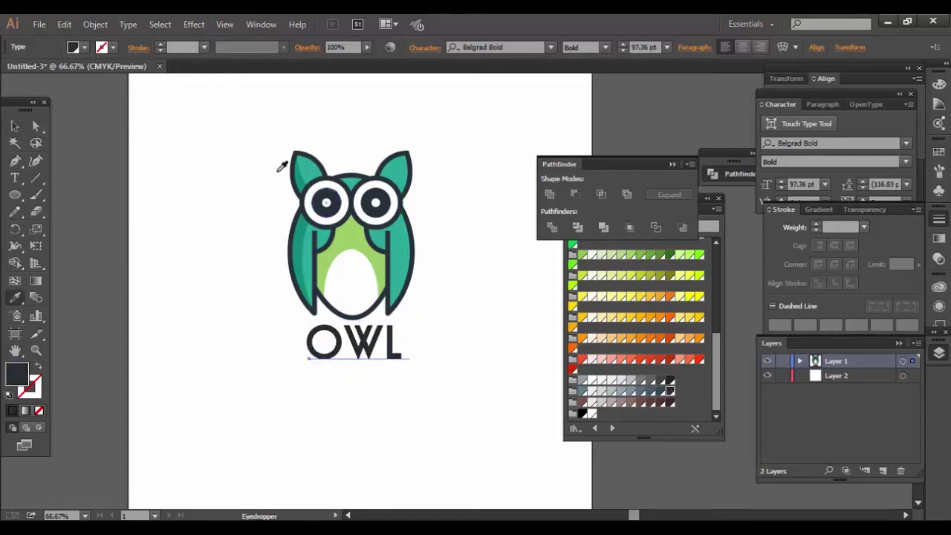
pyautogui.press('v')
pyautogui.click(227, 155)
# Centre the owl and OWL text horizontally, then nudge the text slightly right
pyautogui.click(309, 192)
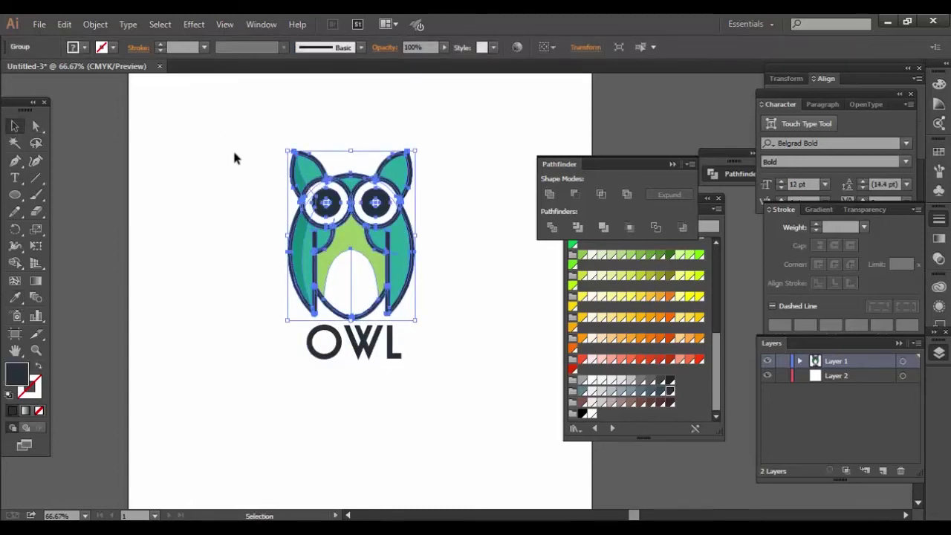
pyautogui.moveTo(235, 158); pyautogui.dragTo(503, 391)
pyautogui.click(465, 47)
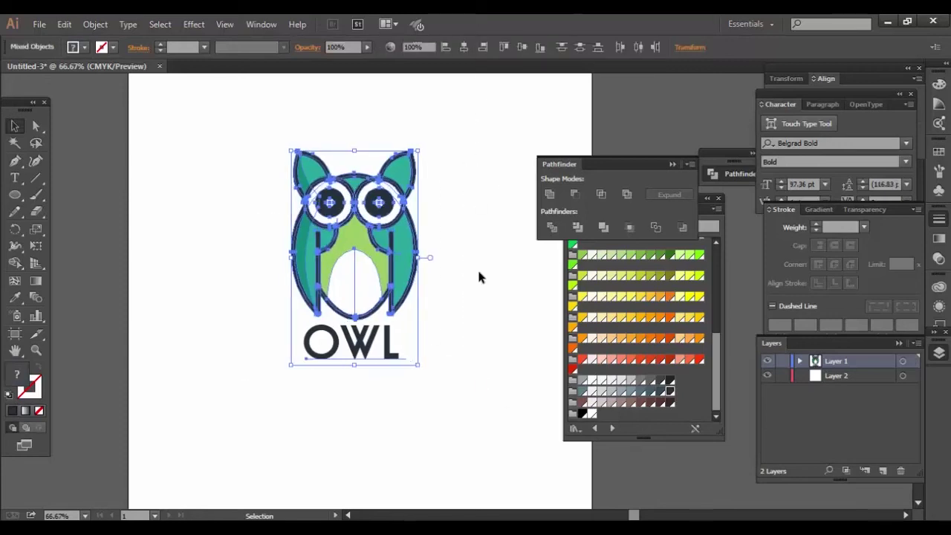
pyautogui.click(478, 276)
pyautogui.moveTo(402, 343); pyautogui.dragTo(451, 311)
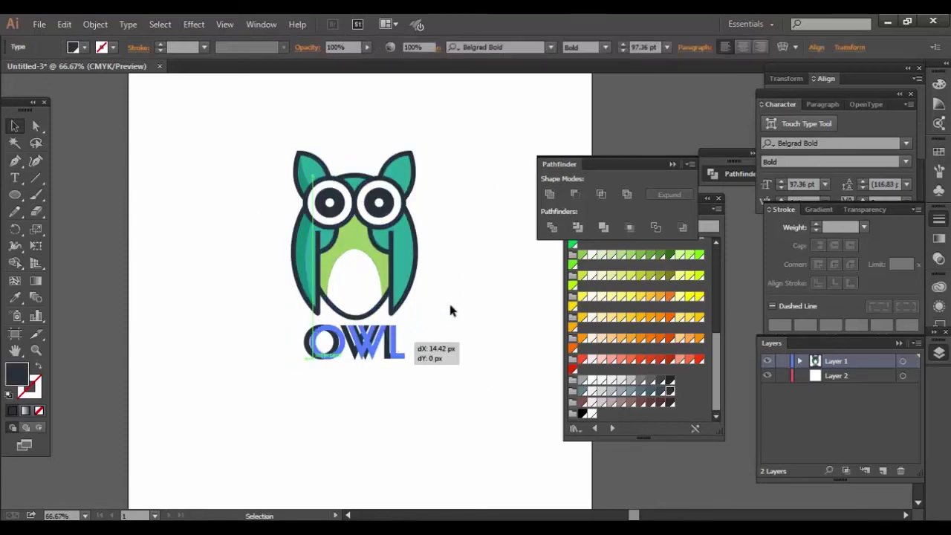
pyautogui.click(460, 211)
# Group the owl with the OWL text and scale the group down
pyautogui.moveTo(485, 165); pyautogui.dragTo(208, 413)
pyautogui.rightClick(360, 263)
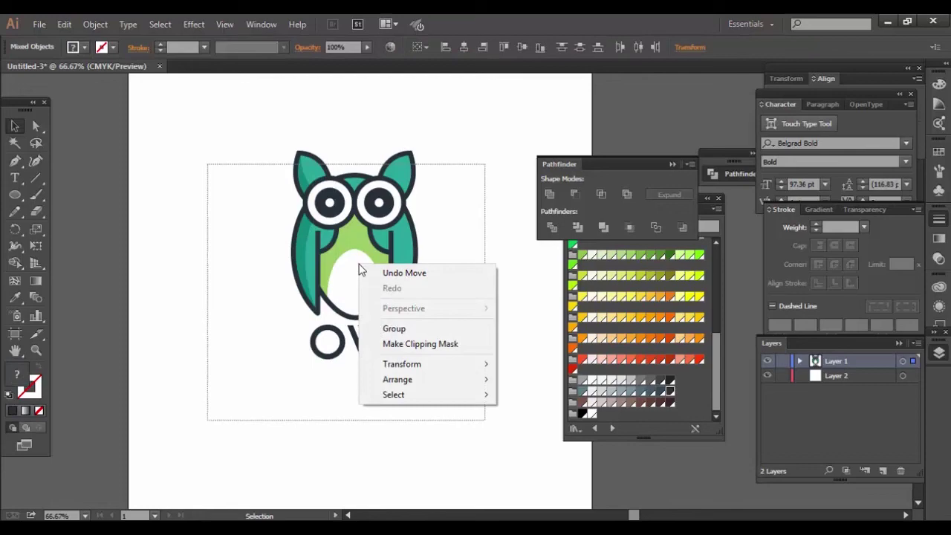
pyautogui.click(394, 329)
pyautogui.moveTo(479, 170); pyautogui.dragTo(223, 414)
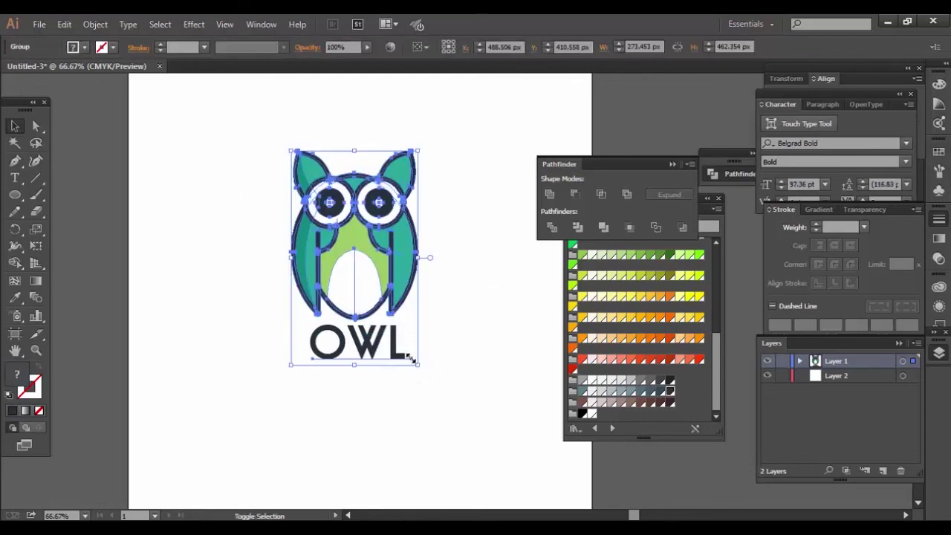
pyautogui.moveTo(411, 359)
pyautogui.mouseDown()
pyautogui.moveTo(372, 289)
pyautogui.moveTo(385, 303)
pyautogui.moveTo(378, 313)
pyautogui.moveTo(376, 296)
pyautogui.mouseUp()
# Draw a 1000 px square on the lower layer and fill it amber yellow
pyautogui.click(443, 292)
pyautogui.scroll(-1, 444, 292)
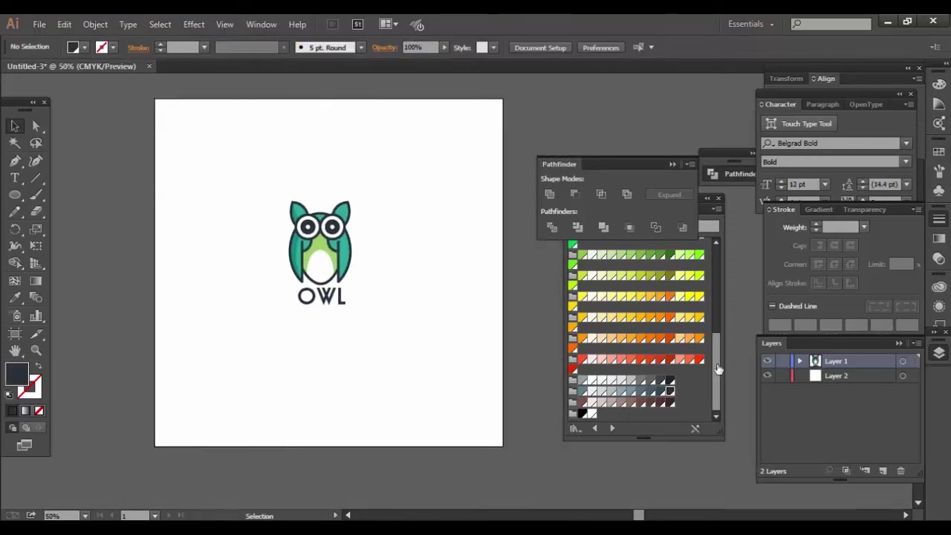
pyautogui.click(849, 377)
pyautogui.moveTo(22, 197); pyautogui.dragTo(16, 195)
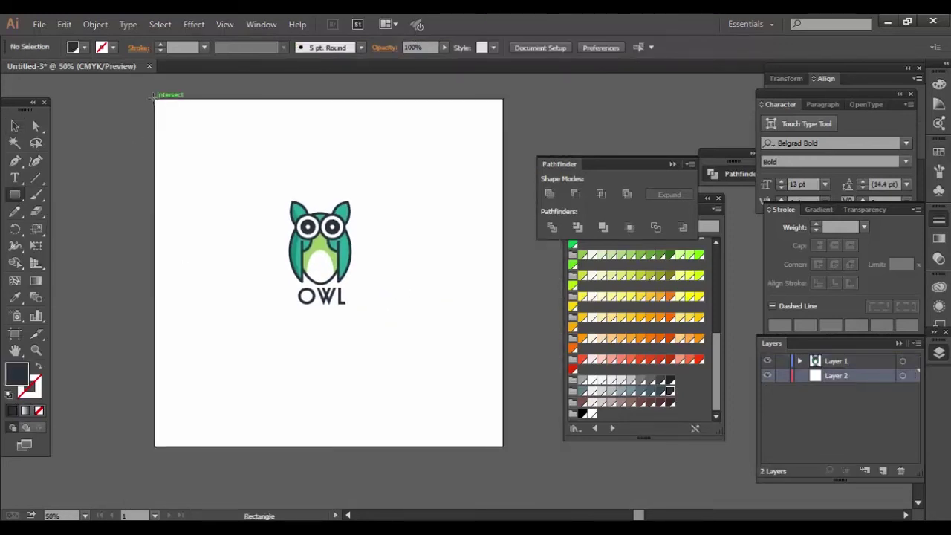
pyautogui.moveTo(154, 99); pyautogui.dragTo(503, 446)
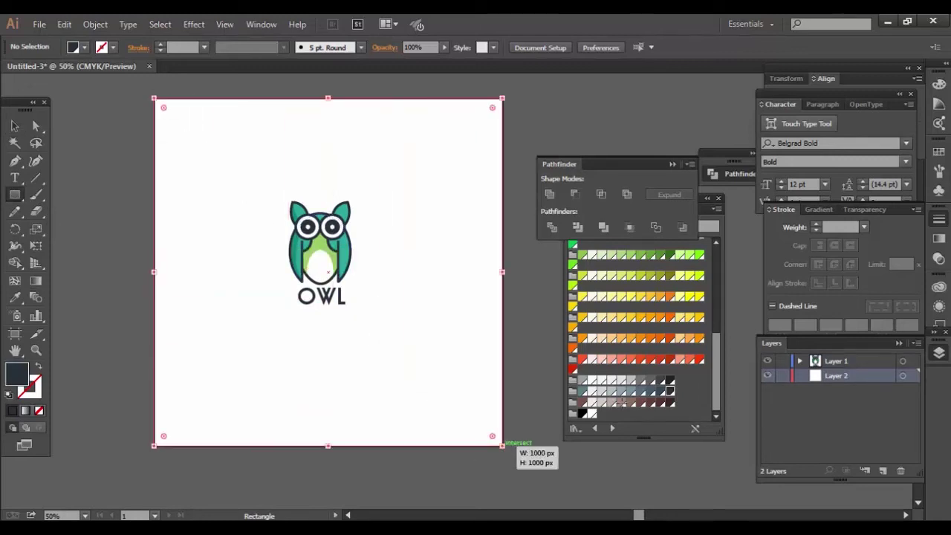
pyautogui.click(698, 297)
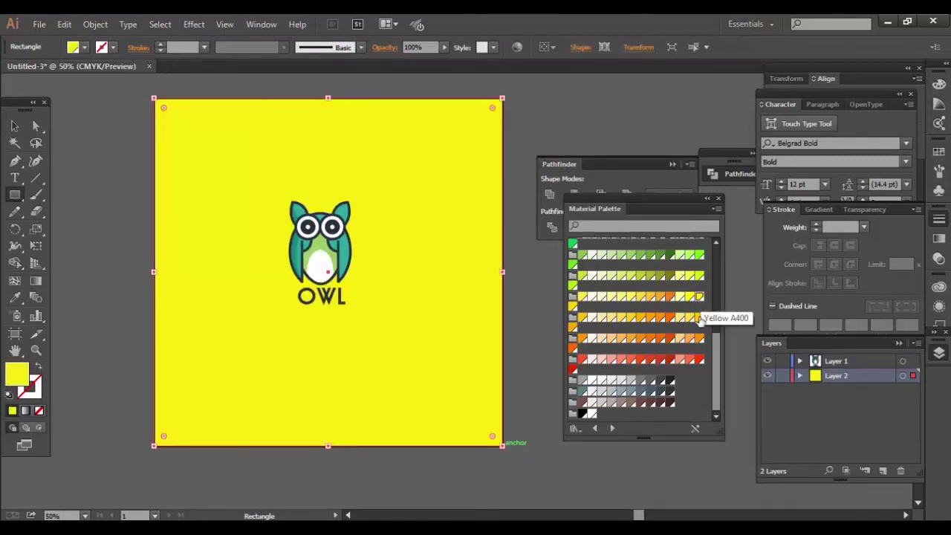
pyautogui.click(699, 318)
# Select the square and owl together and shift them slightly into place
pyautogui.press('v')
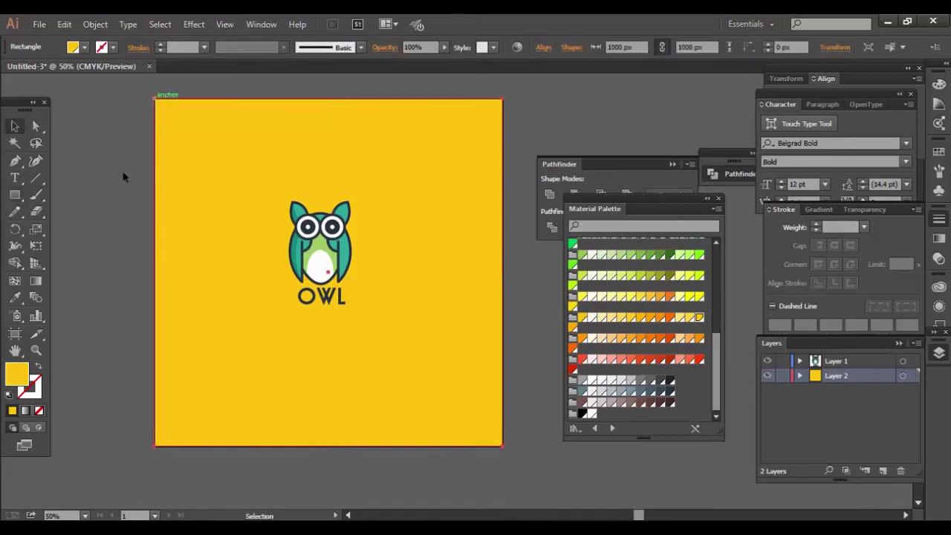
pyautogui.click(123, 175)
pyautogui.hotkey('ctrl', 'a')
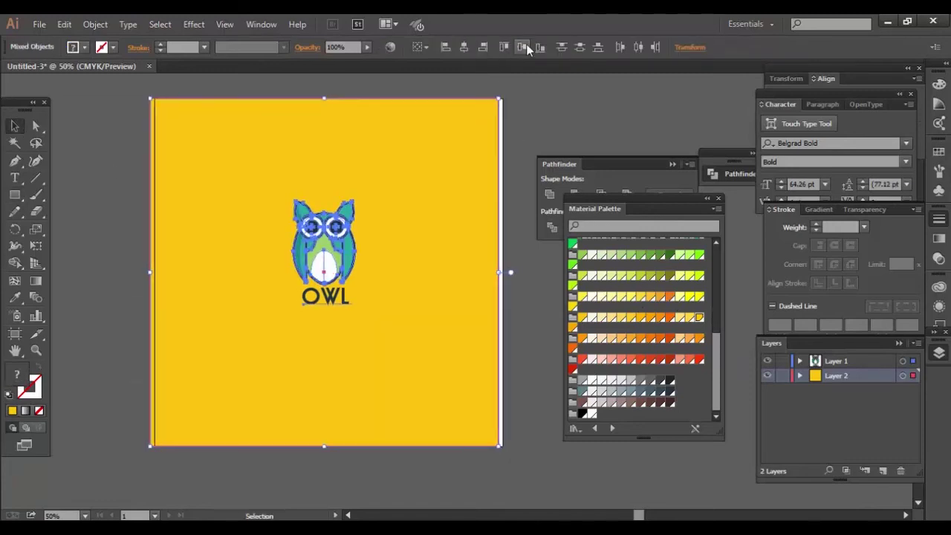
pyautogui.moveTo(325, 100); pyautogui.dragTo(330, 110)
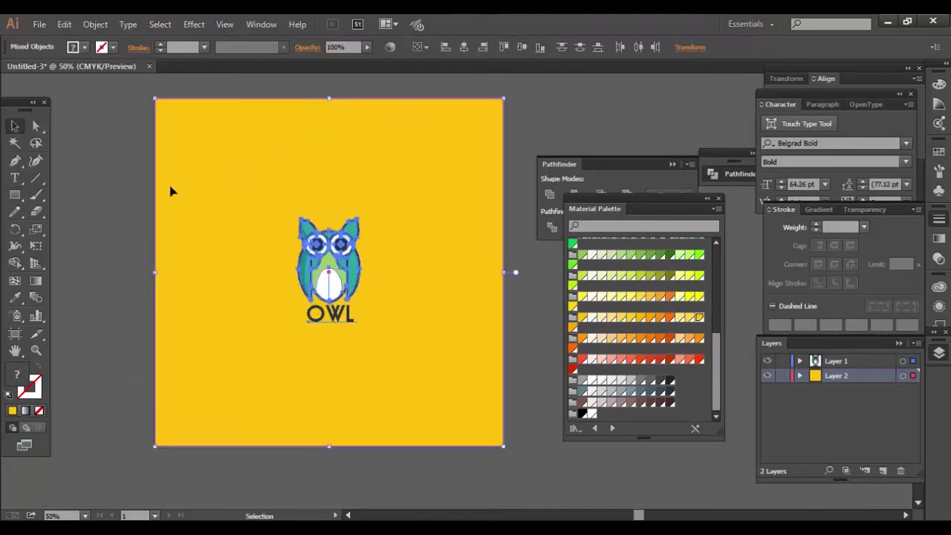
pyautogui.click(113, 191)
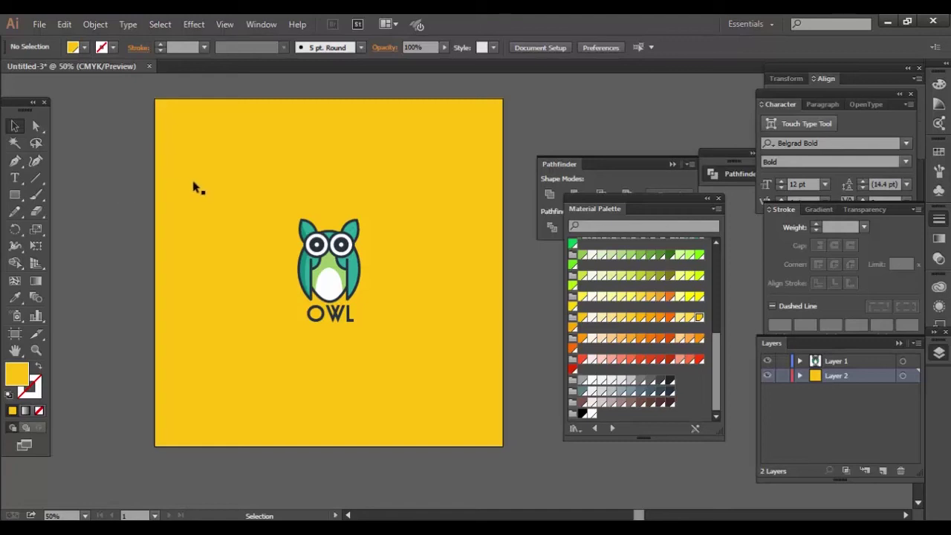
# Edit inside the owl group to turn the OWL text fill white
pyautogui.doubleClick(306, 315)
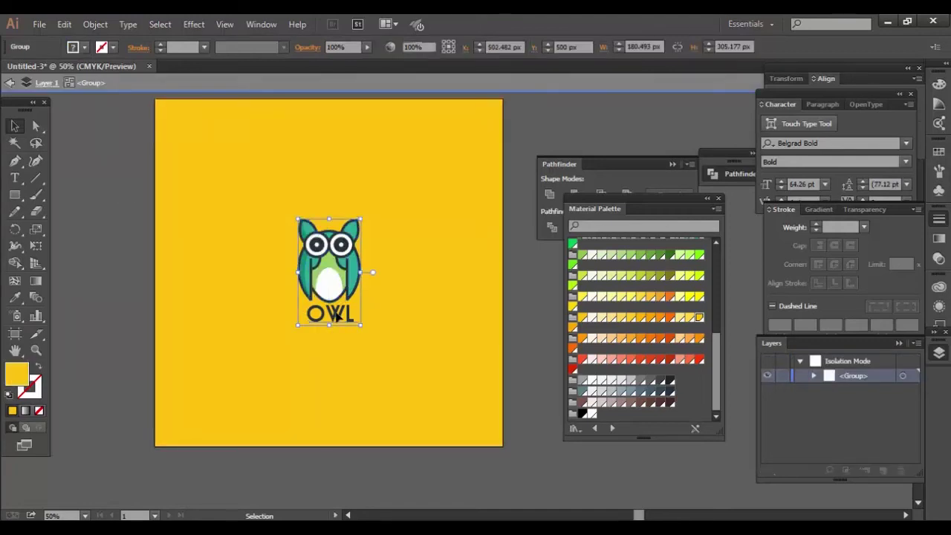
pyautogui.click(89, 47)
pyautogui.click(28, 74)
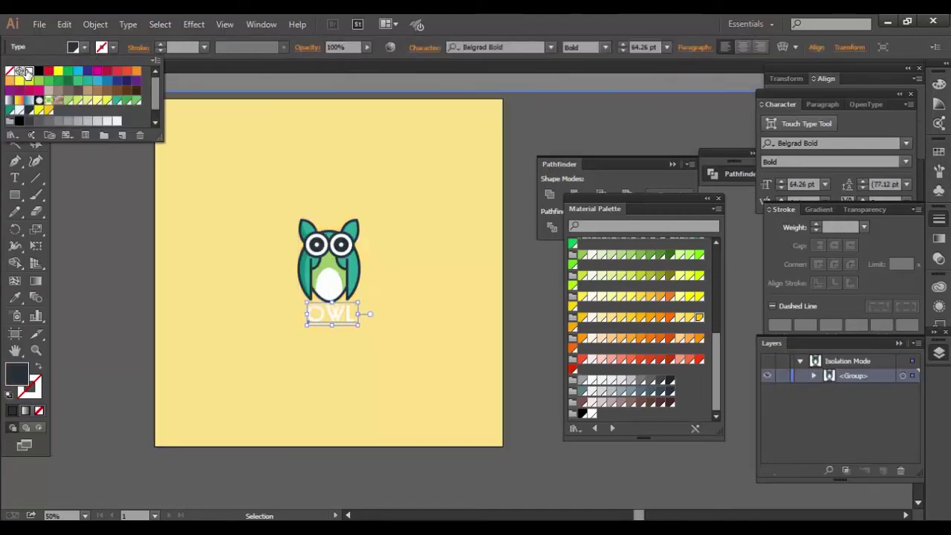
pyautogui.doubleClick(130, 271)
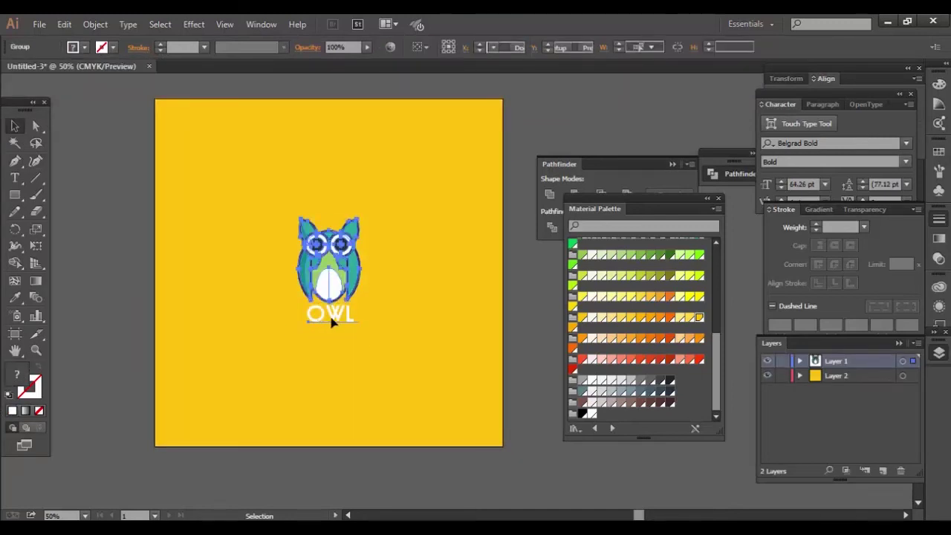
pyautogui.doubleClick(329, 320)
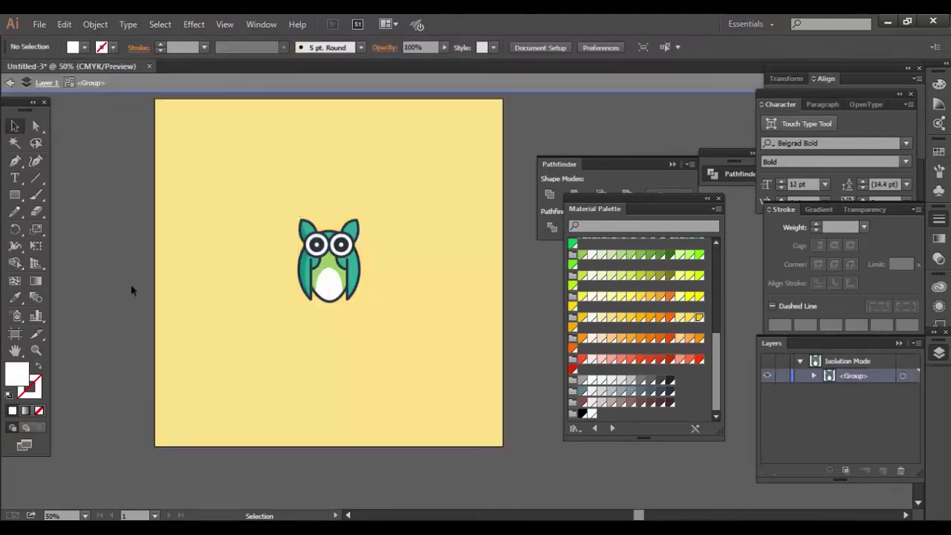
pyautogui.doubleClick(108, 273)
# Vertically centre the owl on the yellow background square
pyautogui.click(232, 272)
pyautogui.keyDown('shift'); pyautogui.click(310, 260); pyautogui.keyUp('shift')
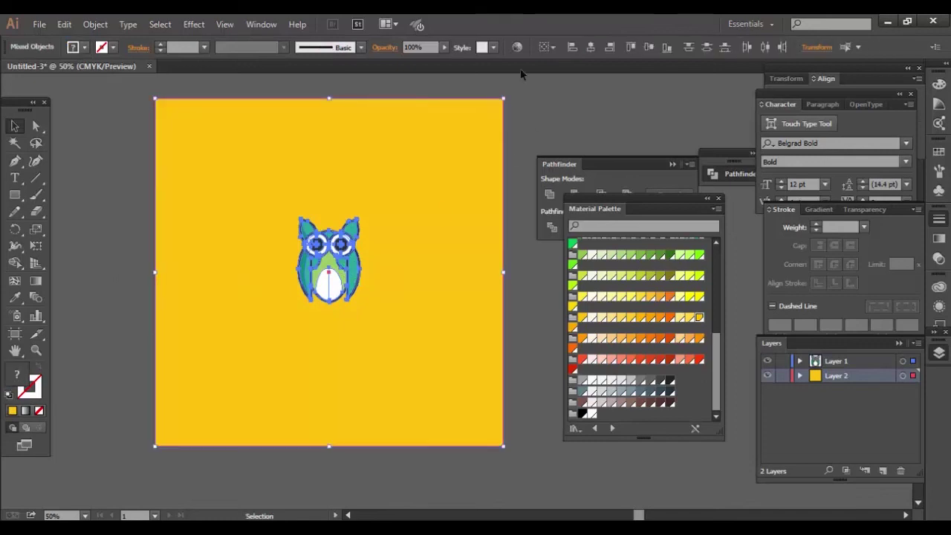
pyautogui.click(650, 47)
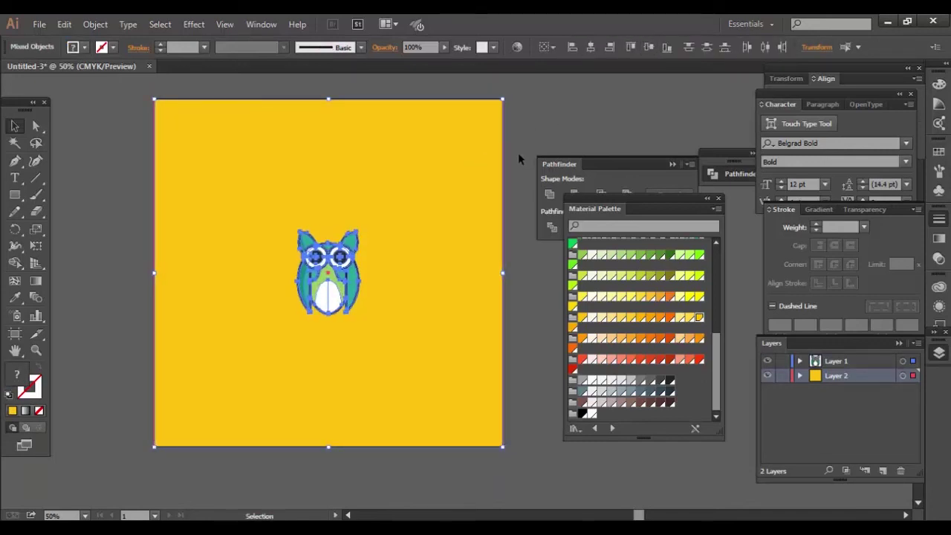
pyautogui.click(518, 153)
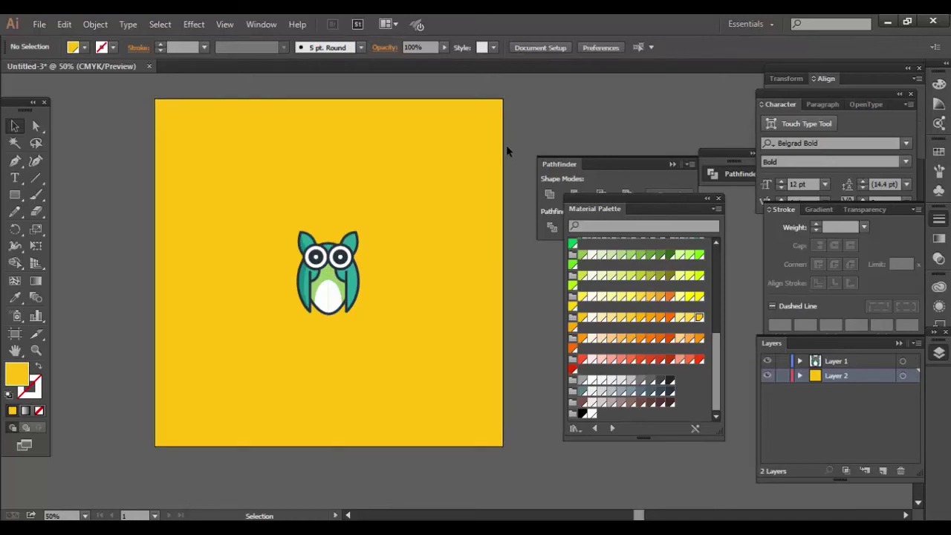
# Centre the view on the owl's white belly and ungroup the belly group
pyautogui.scroll(3, 506, 145)
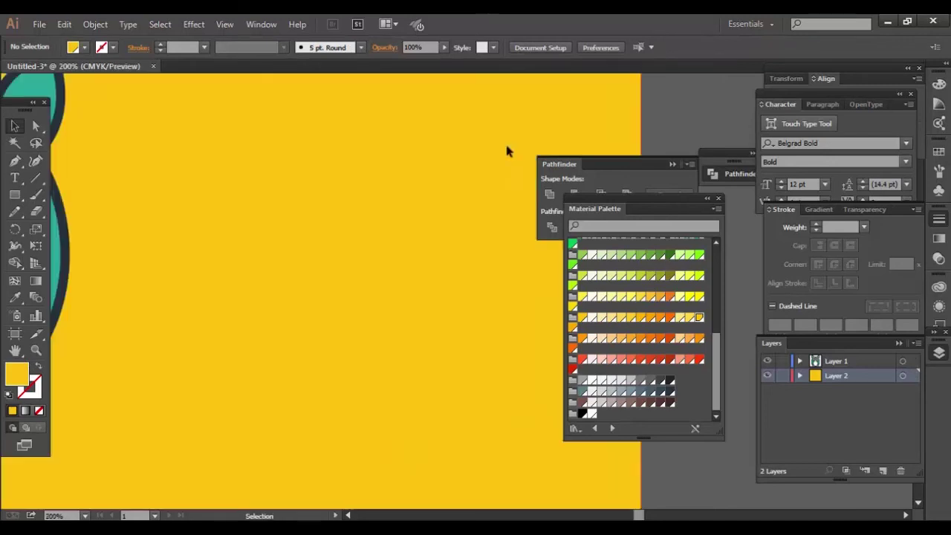
pyautogui.scroll(-1, 491, 166)
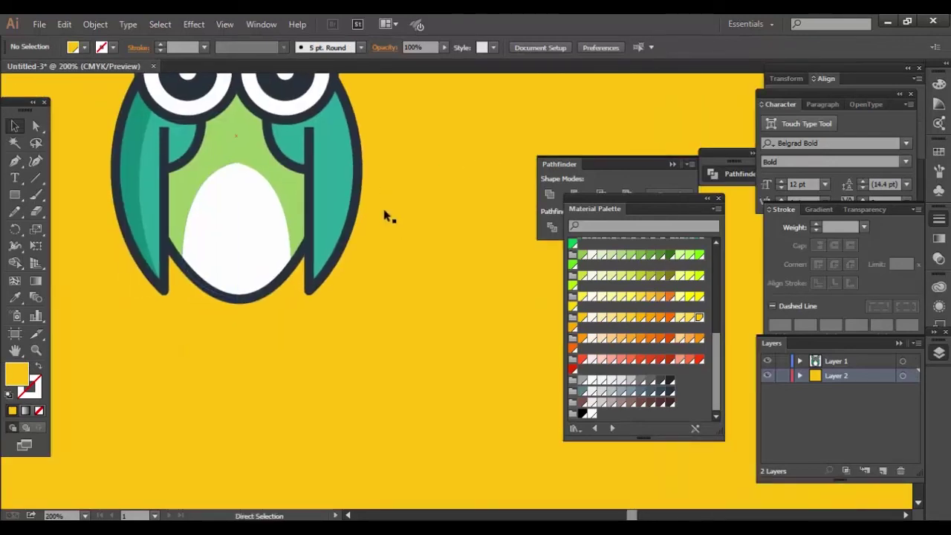
pyautogui.scroll(-1, 384, 216)
pyautogui.scroll(1, 384, 216)
pyautogui.scroll(1, 384, 216)
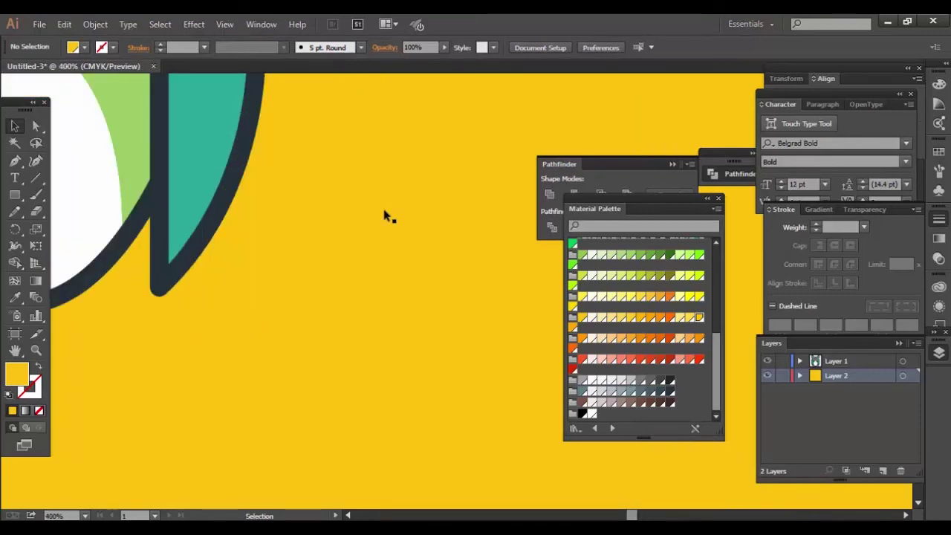
pyautogui.moveTo(384, 215); pyautogui.dragTo(528, 329)
pyautogui.click(276, 251)
pyautogui.rightClick(272, 250)
pyautogui.click(318, 327)
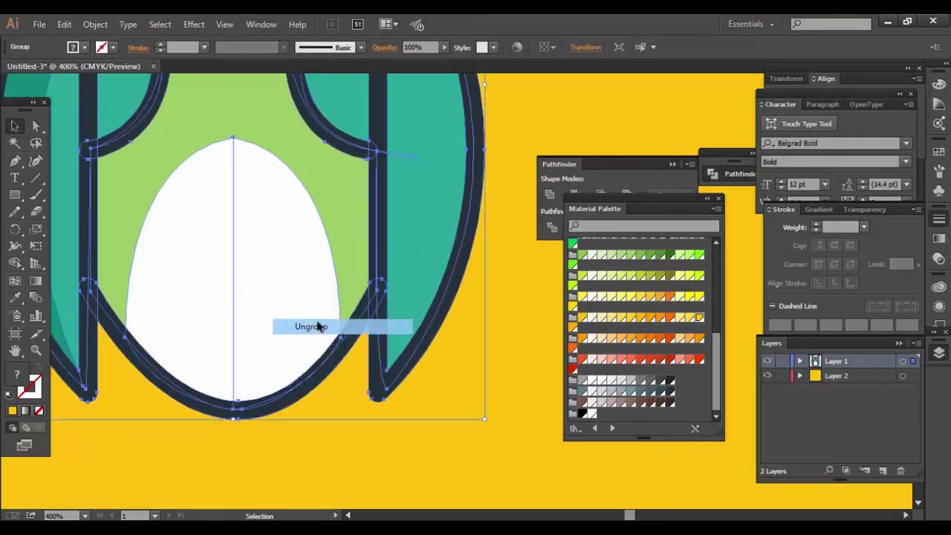
# Lock the yellow background layer and ungroup the belly into separate halves
pyautogui.click(486, 308)
pyautogui.click(275, 251)
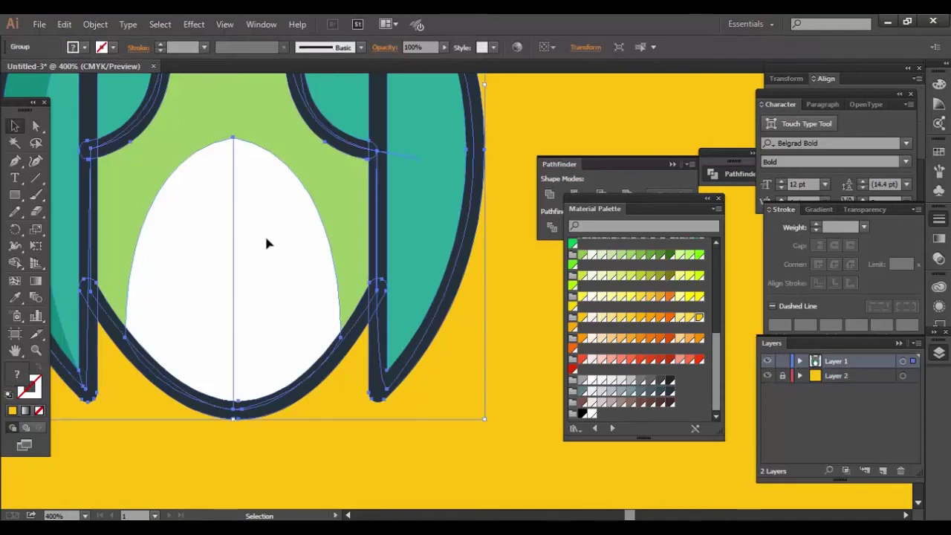
pyautogui.rightClick(268, 242)
pyautogui.click(308, 318)
pyautogui.hotkey('ctrl', 'shift', 'a')
pyautogui.click(268, 266)
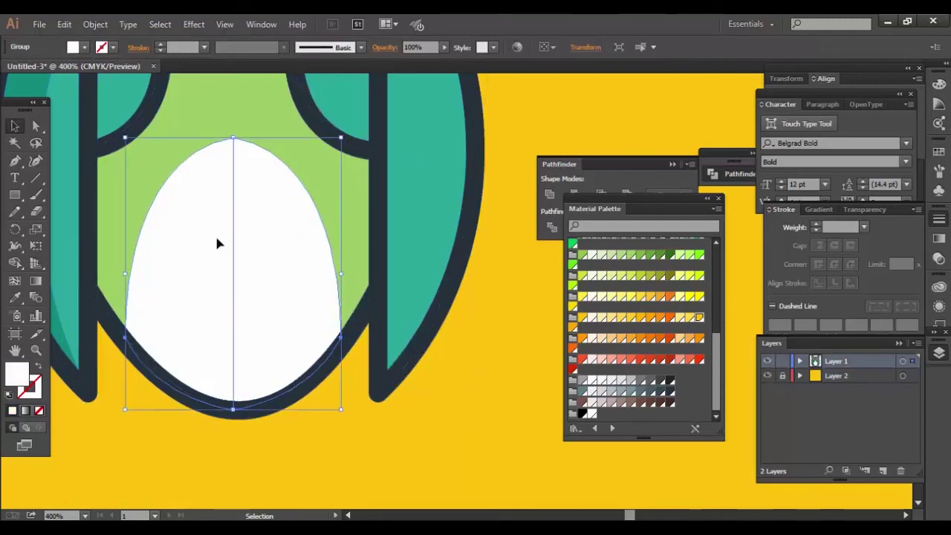
pyautogui.rightClick(245, 244)
pyautogui.click(287, 321)
# Nudge the right belly half slightly, toggling undo/redo to compare positions
pyautogui.click(257, 253)
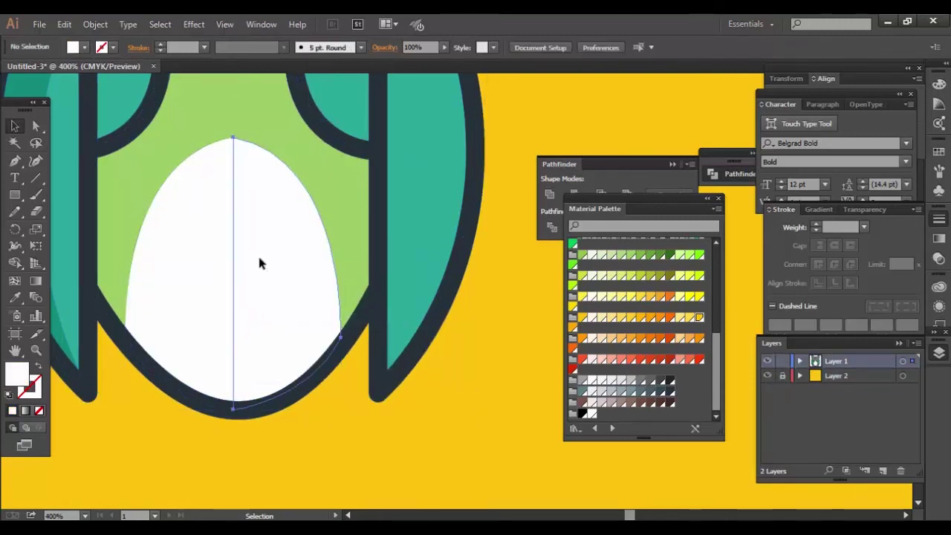
pyautogui.moveTo(230, 274); pyautogui.dragTo(233, 273)
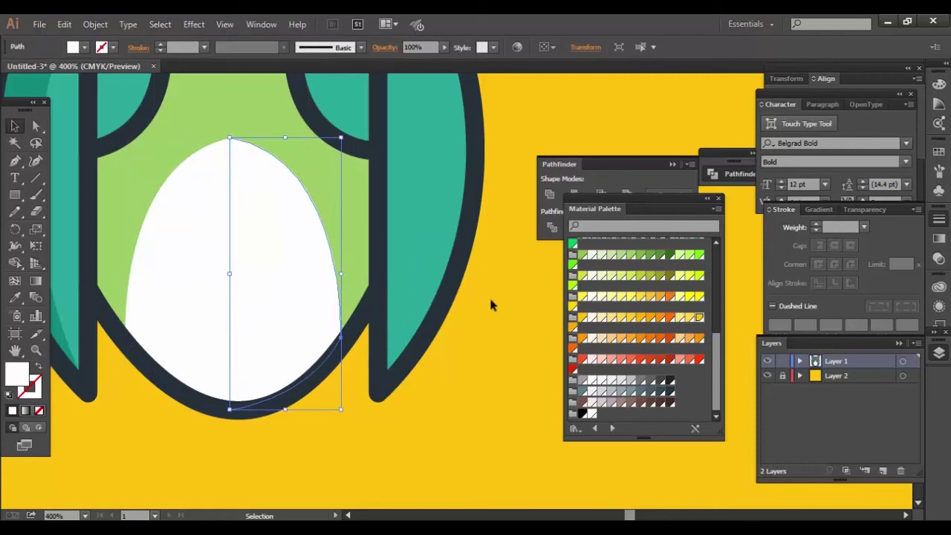
pyautogui.hotkey('ctrl', 'z')
pyautogui.hotkey('ctrl', 'shift', 'z')
pyautogui.hotkey('ctrl', 'z')
pyautogui.hotkey('ctrl', 'shift', 'z')
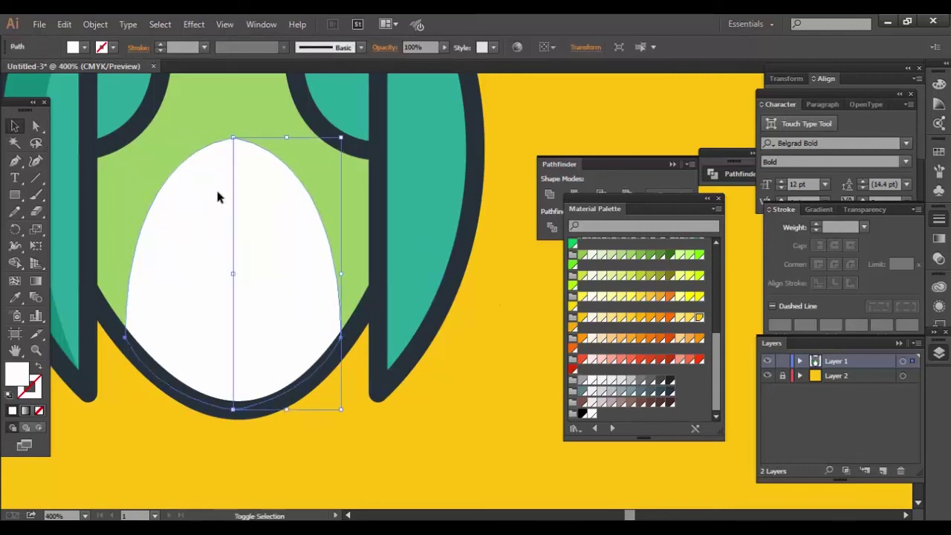
# Check the Pathfinder options, then shift the right belly half sideways to the right
pyautogui.click(218, 197)
pyautogui.click(594, 164)
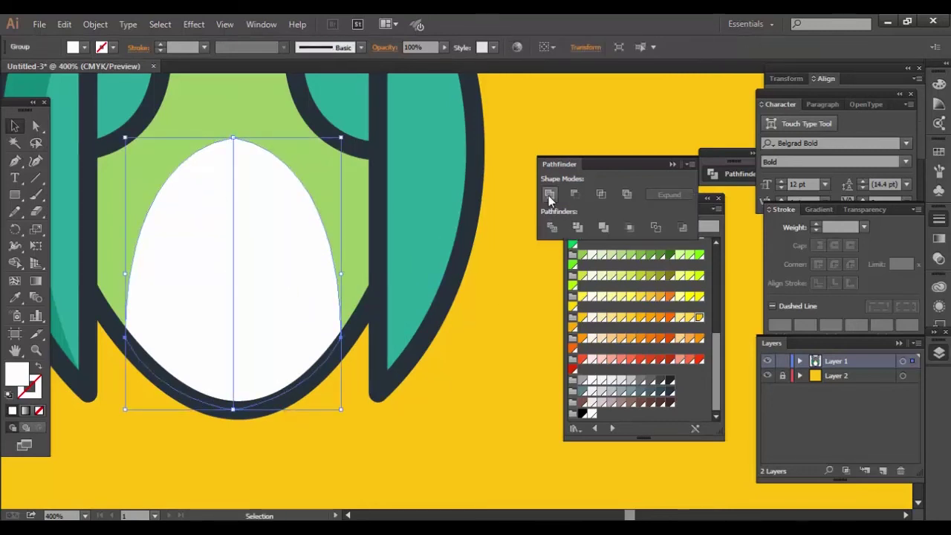
pyautogui.click(507, 307)
pyautogui.moveTo(296, 226)
pyautogui.mouseDown()
pyautogui.moveTo(342, 238)
pyautogui.moveTo(291, 228)
pyautogui.mouseUp()
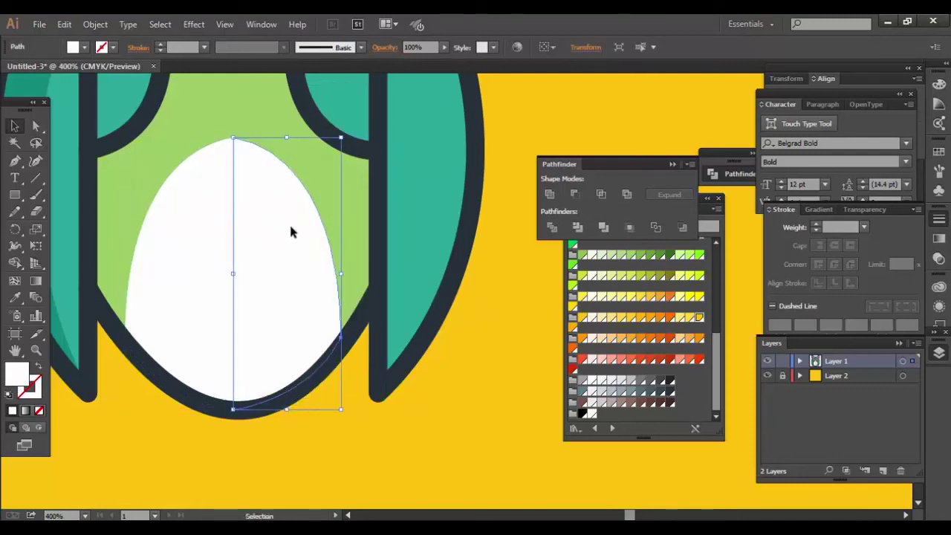
pyautogui.keyDown('shift'); pyautogui.click(220, 235); pyautogui.keyUp('shift')
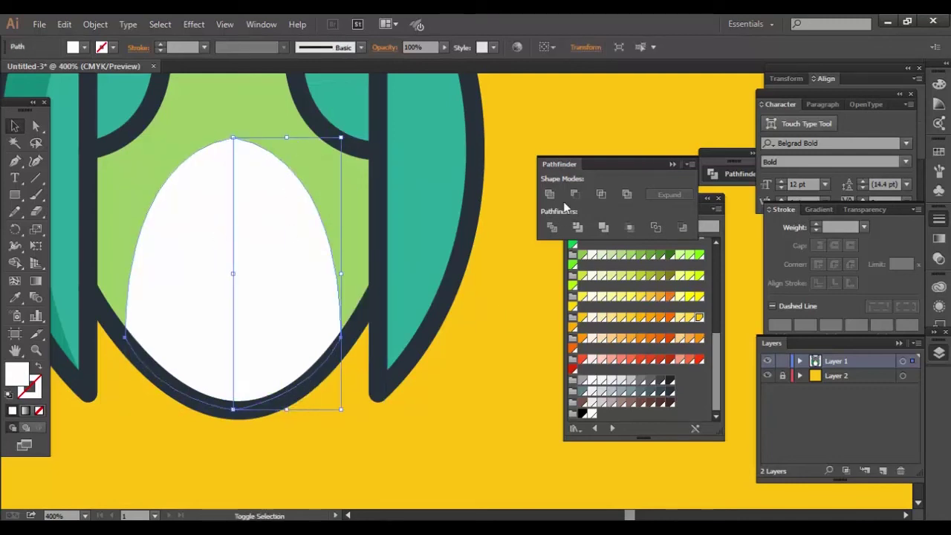
pyautogui.click(493, 283)
pyautogui.press('a')
pyautogui.scroll(2, 325, 230)
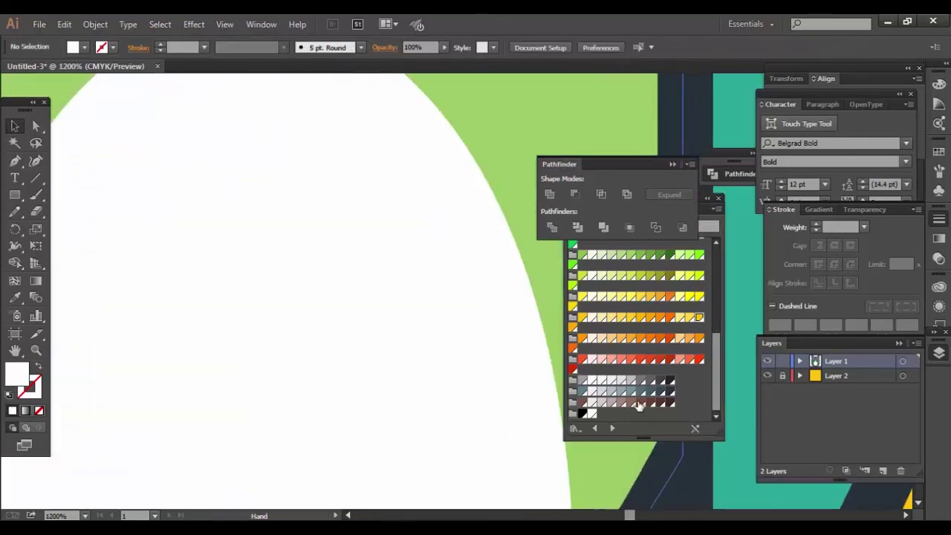
# Slide the right belly half left until it butts against the left half
pyautogui.moveTo(342, 275); pyautogui.dragTo(339, 275)
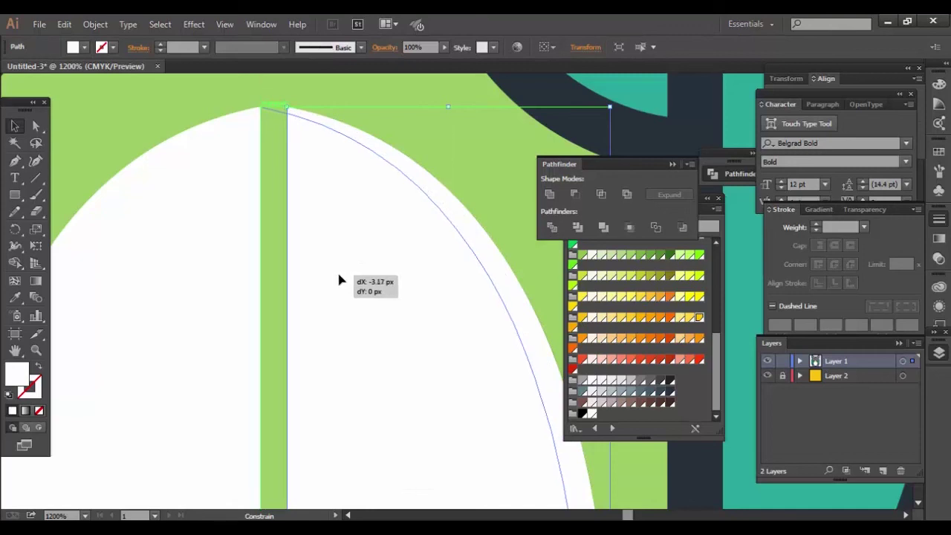
pyautogui.moveTo(233, 265); pyautogui.dragTo(208, 265)
pyautogui.keyDown('shift'); pyautogui.click(223, 260); pyautogui.keyUp('shift')
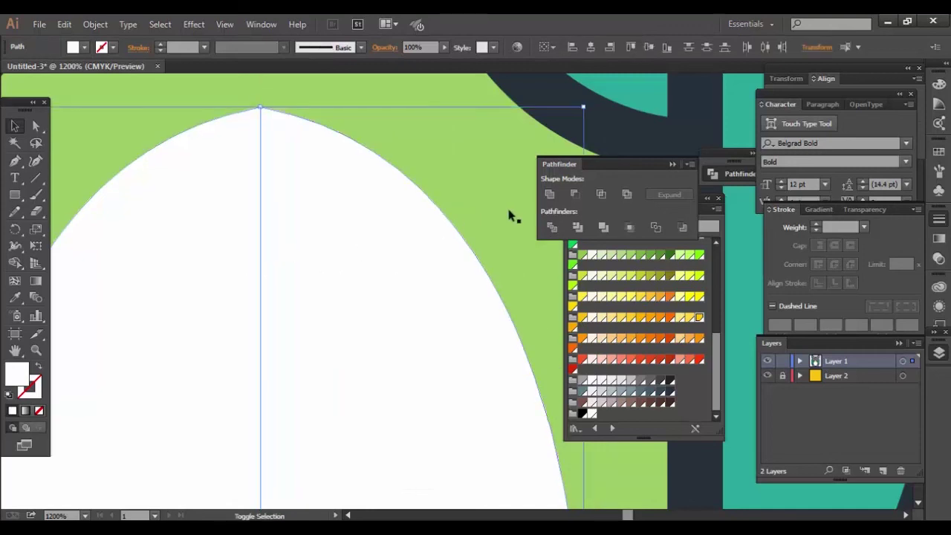
pyautogui.click(405, 153)
pyautogui.click(355, 173)
pyautogui.keyDown('shift'); pyautogui.click(246, 168); pyautogui.keyUp('shift')
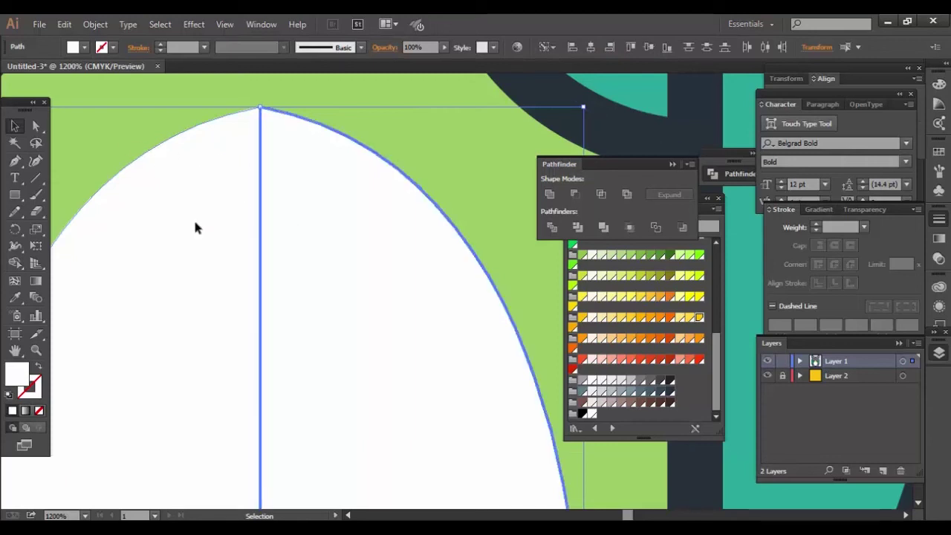
pyautogui.click(449, 165)
# Unite both white belly halves with Pathfinder and zoom in on the top
pyautogui.click(388, 234)
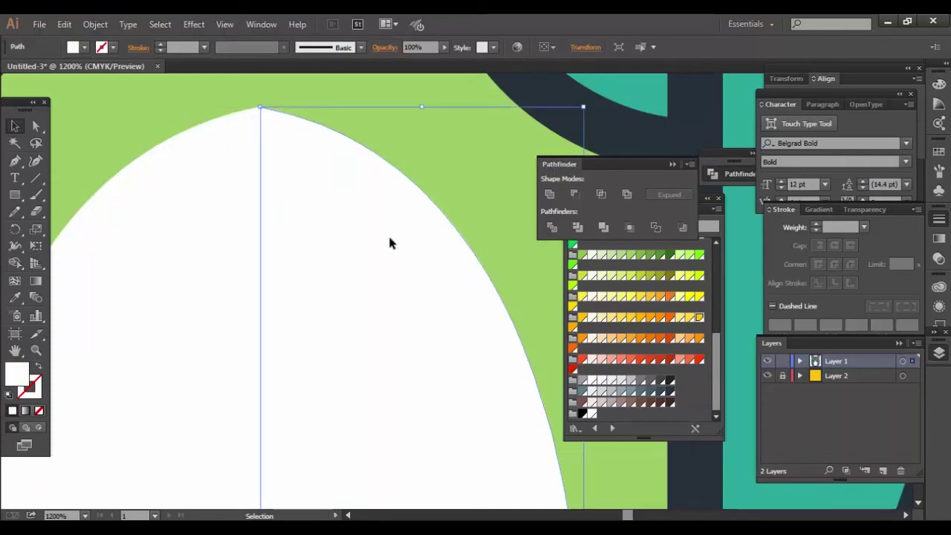
pyautogui.moveTo(307, 237); pyautogui.dragTo(306, 237)
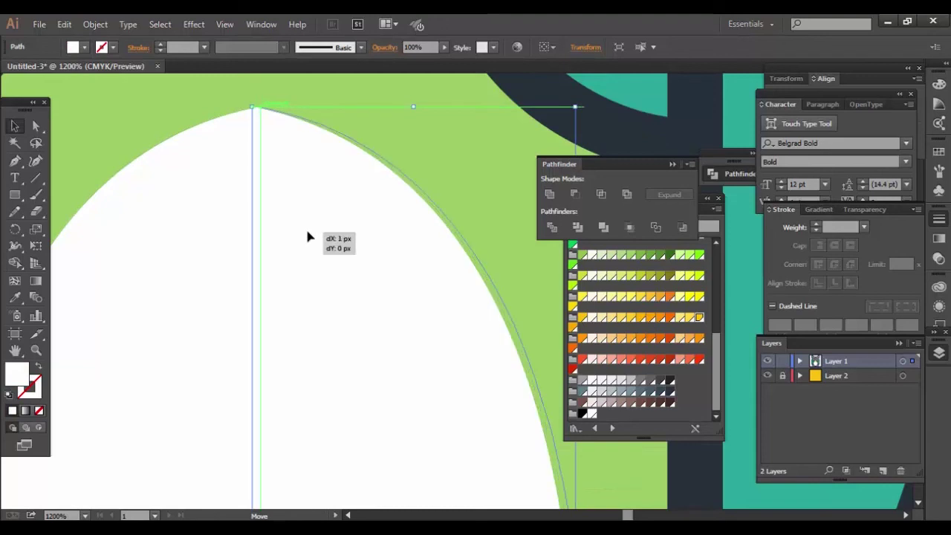
pyautogui.keyDown('shift'); pyautogui.click(226, 230); pyautogui.keyUp('shift')
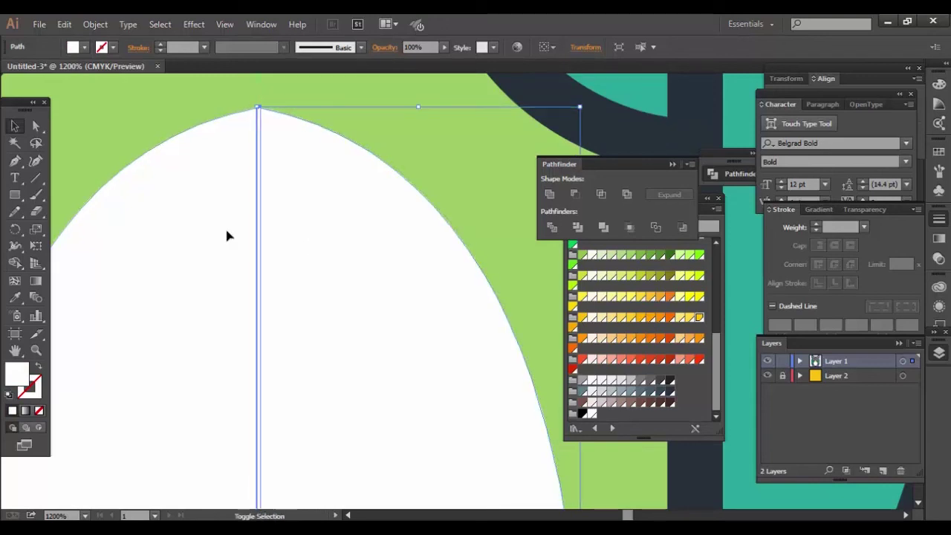
pyautogui.click(550, 194)
pyautogui.click(128, 121)
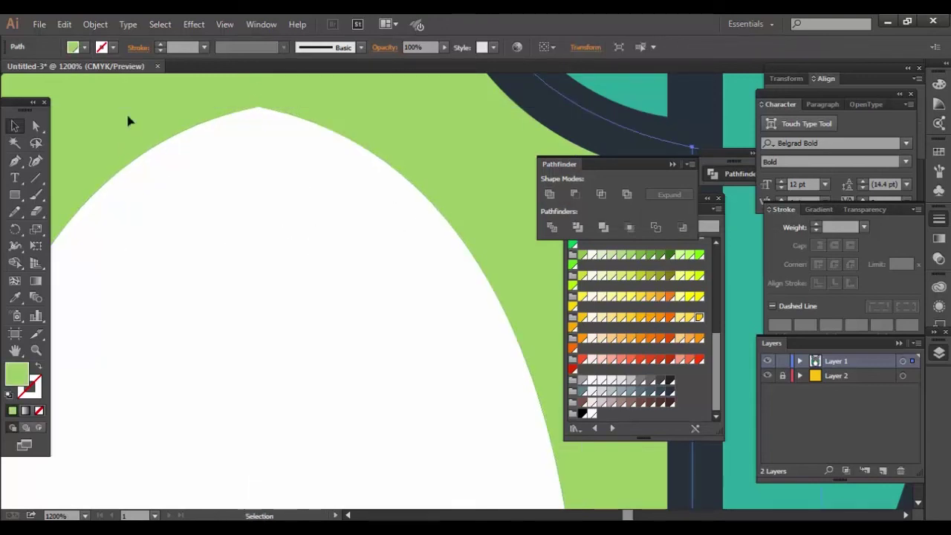
pyautogui.hotkey('ctrl', '+')
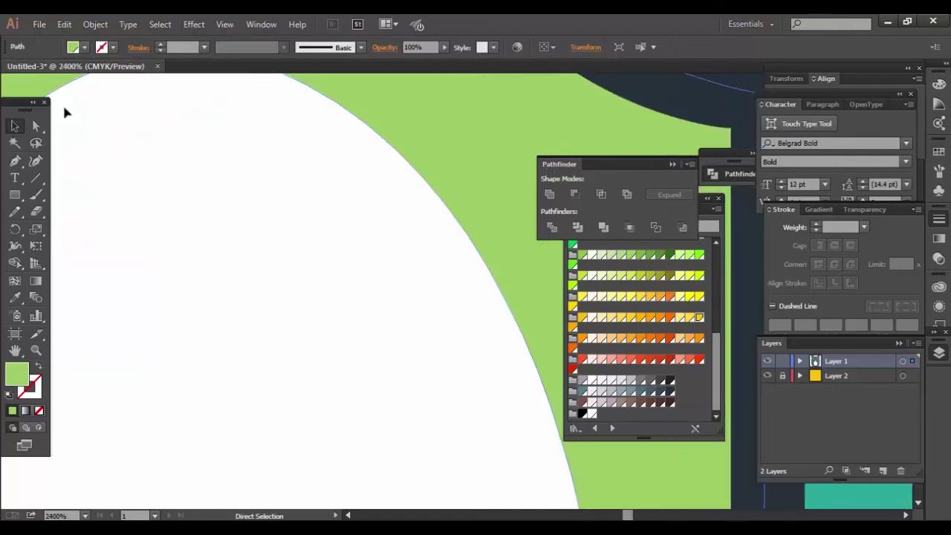
pyautogui.hotkey('ctrl', '+')
pyautogui.hotkey('ctrl', '+')
pyautogui.hotkey('ctrl', '+')
# Nudge the belly's top anchor slightly right with the Direct Selection tool
pyautogui.moveTo(302, 338); pyautogui.dragTo(471, 391)
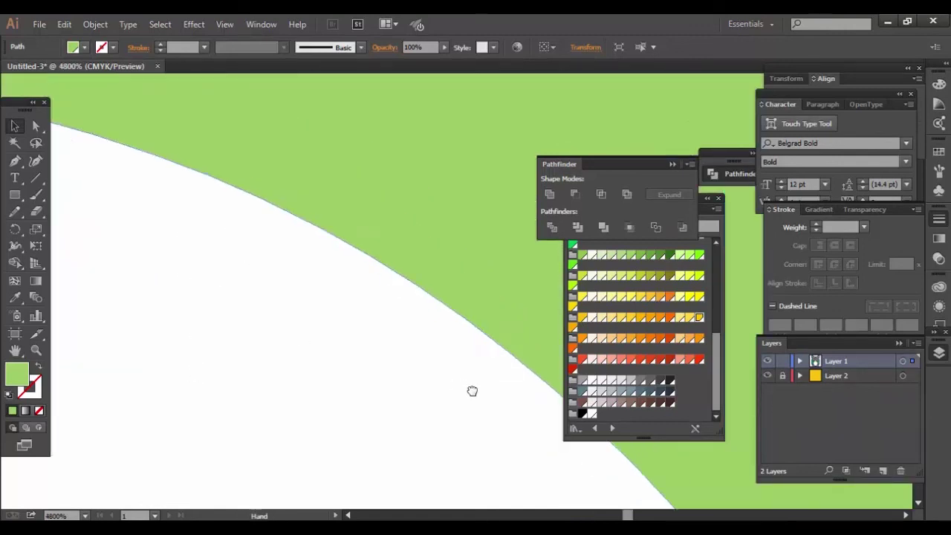
pyautogui.press('a')
pyautogui.click(269, 234)
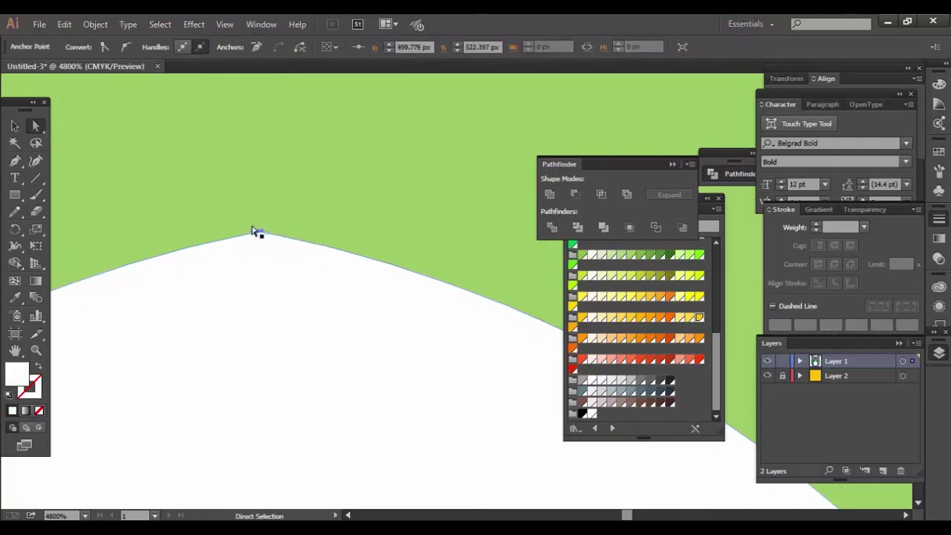
pyautogui.moveTo(255, 232); pyautogui.dragTo(265, 233)
pyautogui.click(270, 211)
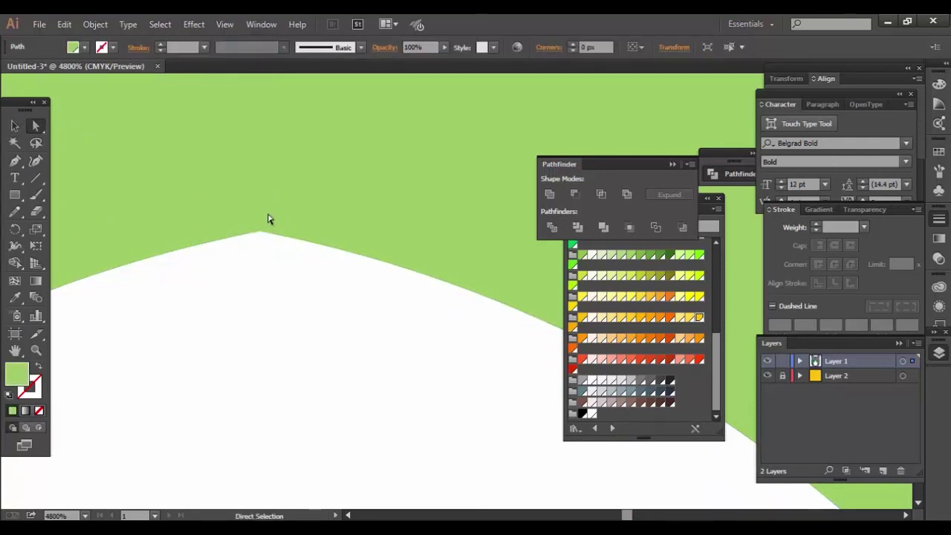
pyautogui.press('v')
# Zoom in closer and drag the peak anchor so the belly's tip is sharp
pyautogui.hotkey('ctrl', '+')
pyautogui.press('a')
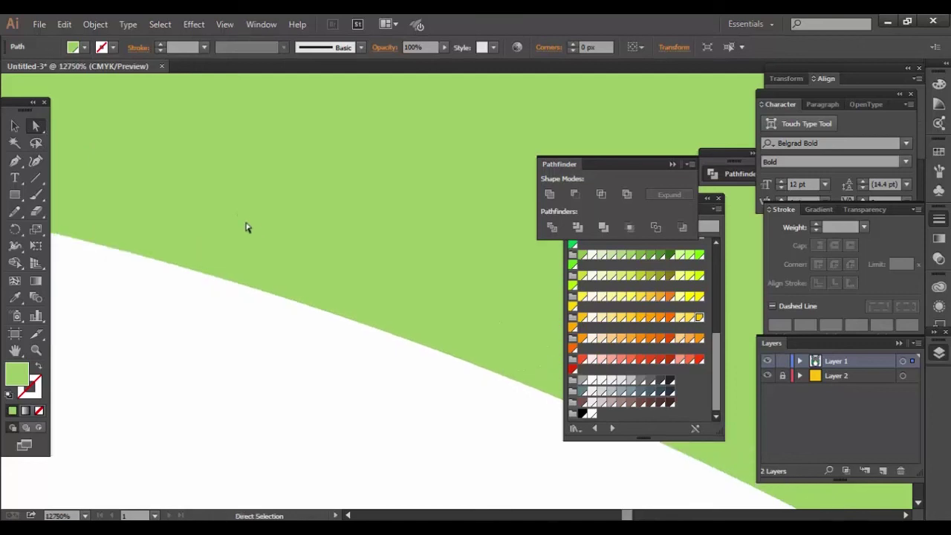
pyautogui.moveTo(323, 231); pyautogui.dragTo(439, 233)
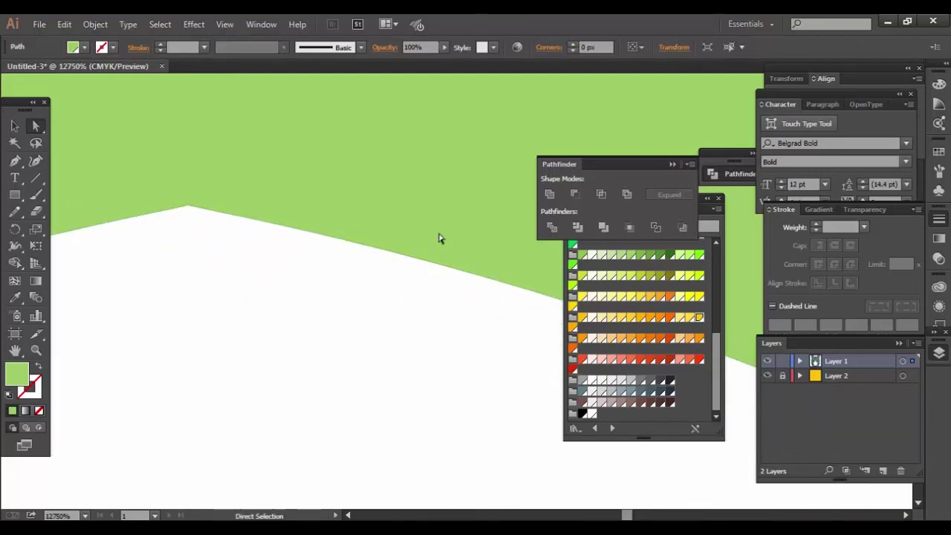
pyautogui.hotkey('ctrl', '+')
pyautogui.hotkey('ctrl', '+')
pyautogui.hotkey('ctrl', '+')
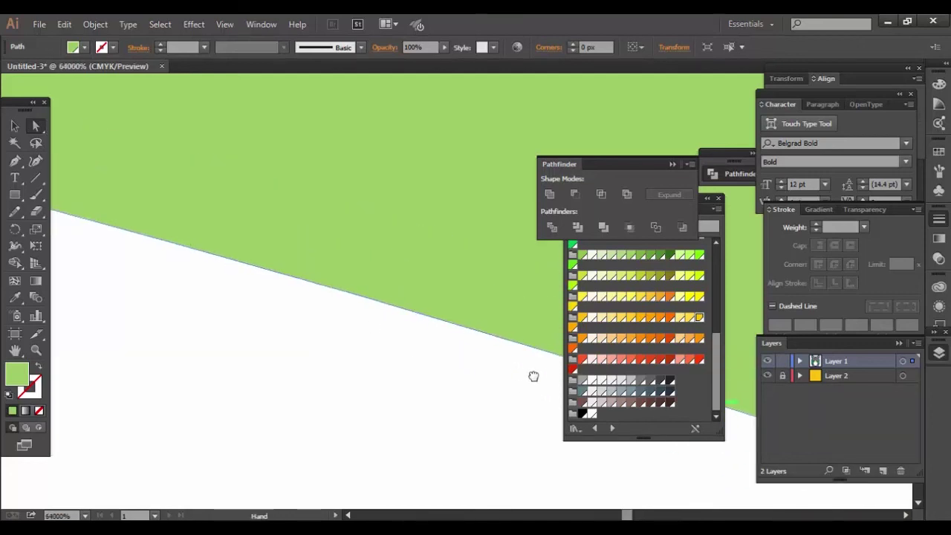
pyautogui.hscroll(-5, 518, 291)
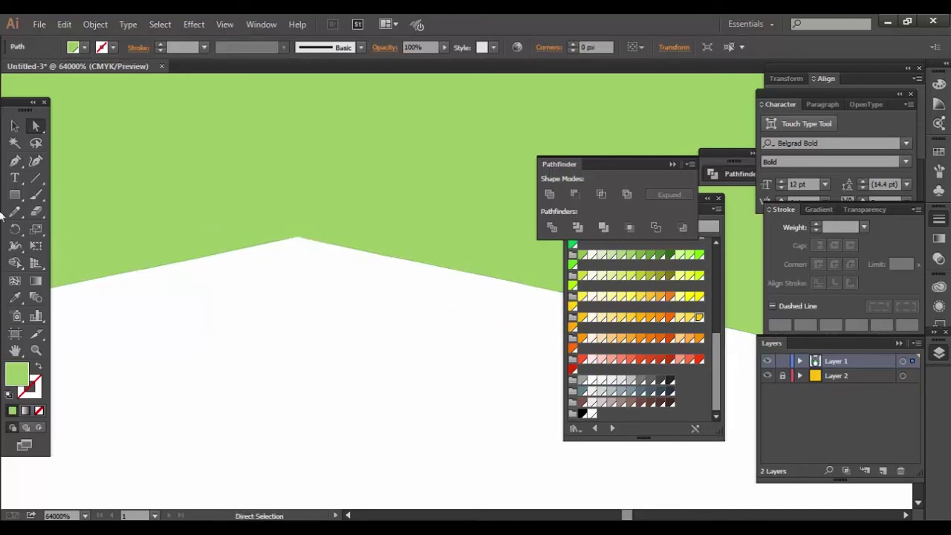
pyautogui.click(312, 239)
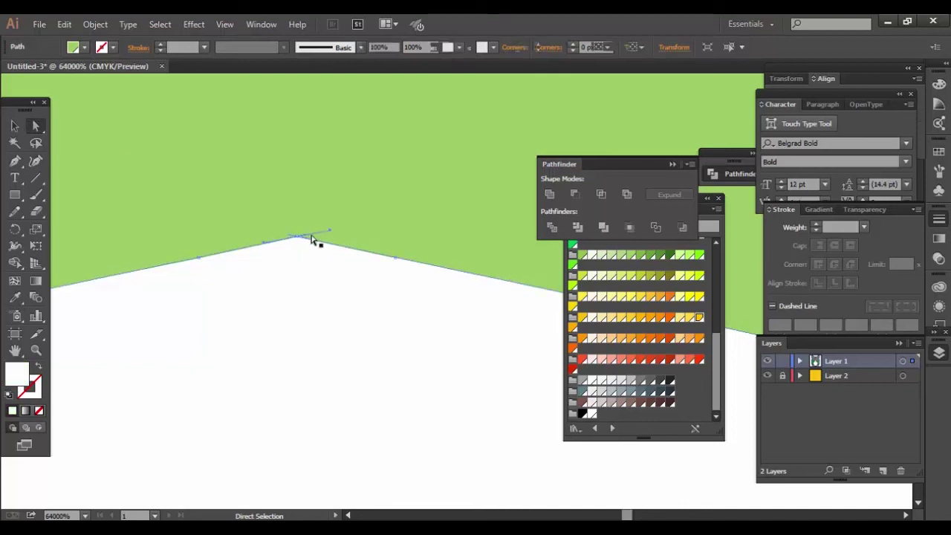
pyautogui.moveTo(318, 236); pyautogui.dragTo(272, 233)
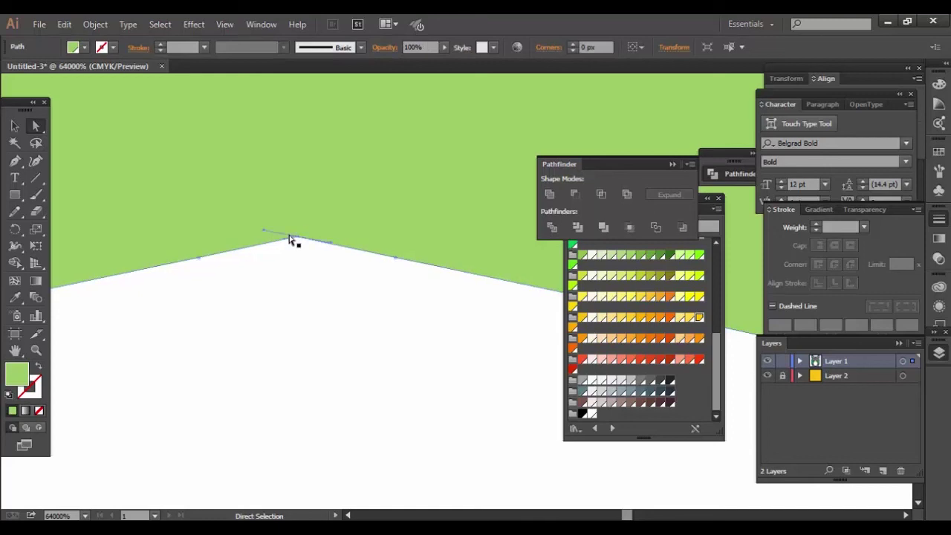
pyautogui.click(298, 238)
pyautogui.click(321, 218)
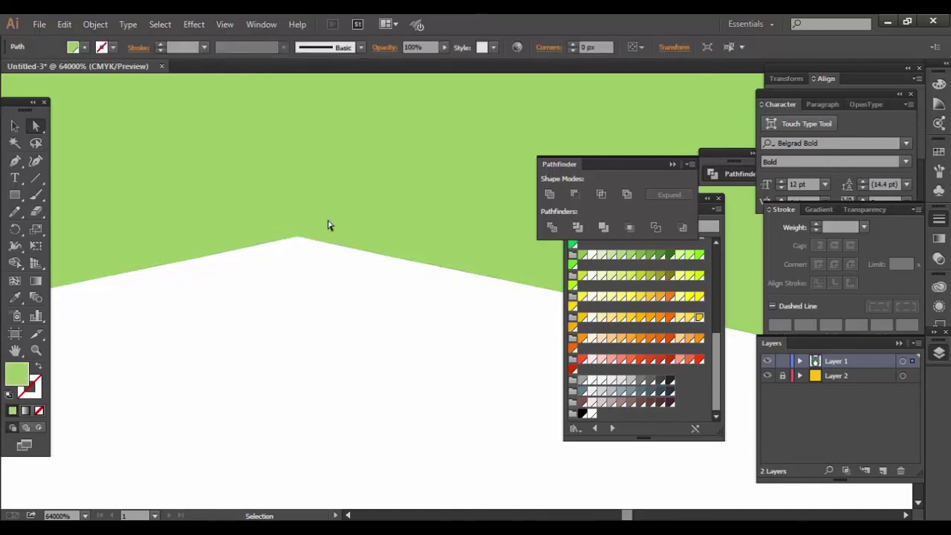
pyautogui.scroll(-2, 329, 226)
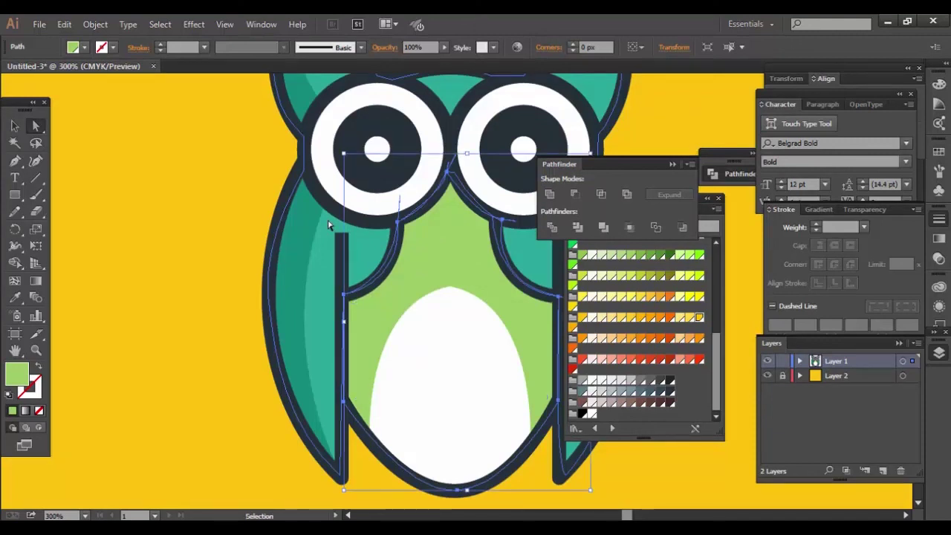
# Zoom out to the full artboard and group all the owl artwork with Ctrl+A, Ctrl+G
pyautogui.hotkey('ctrl', '-')
pyautogui.hotkey('ctrl', '-')
pyautogui.hotkey('ctrl', '-')
pyautogui.hotkey('ctrl', '-')
pyautogui.hotkey('ctrl', '-')
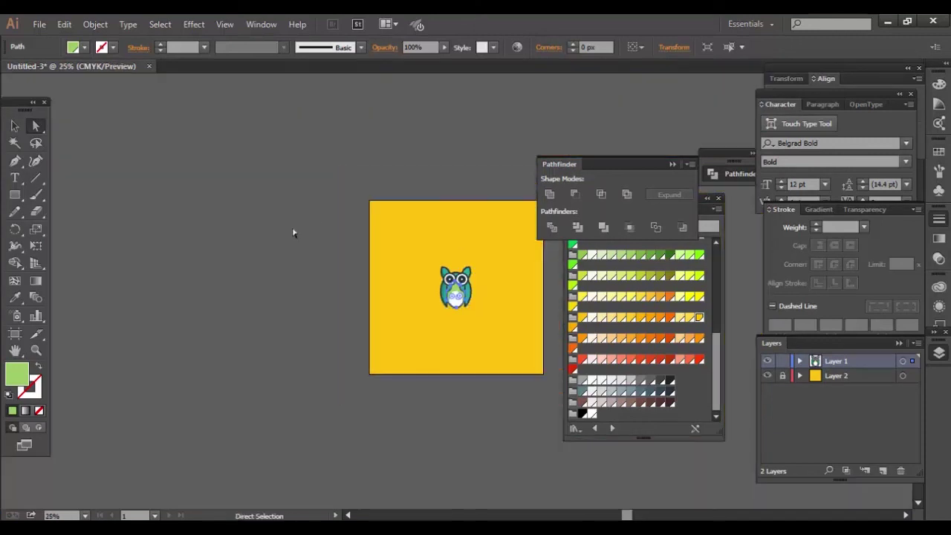
pyautogui.click(212, 229)
pyautogui.press('v')
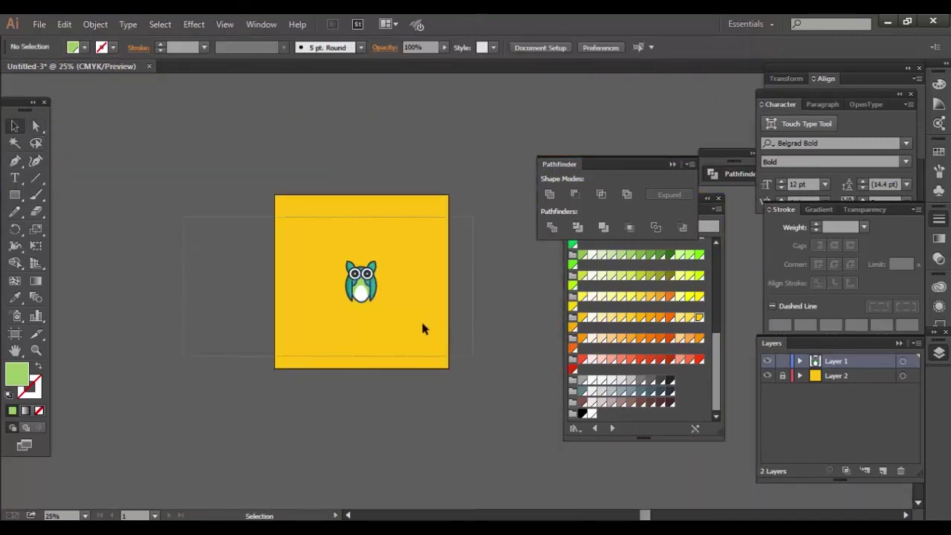
pyautogui.hotkey('ctrl', 'a')
pyautogui.hotkey('ctrl', 'g')
pyautogui.click(471, 296)
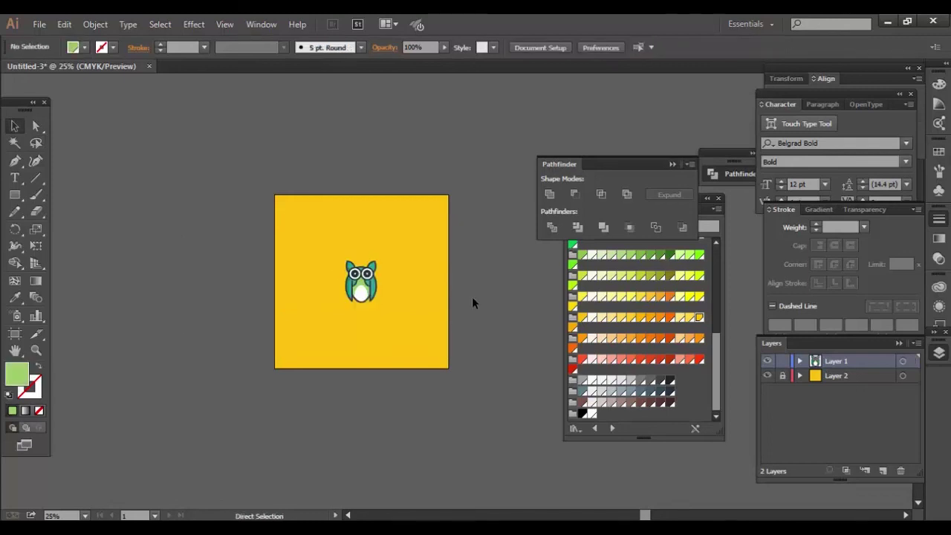
# View the grouped owl at actual size and check the group
pyautogui.hotkey('ctrl', '+')
pyautogui.hotkey('ctrl', '+')
pyautogui.hotkey('ctrl', '+')
pyautogui.moveTo(403, 323); pyautogui.dragTo(449, 321)
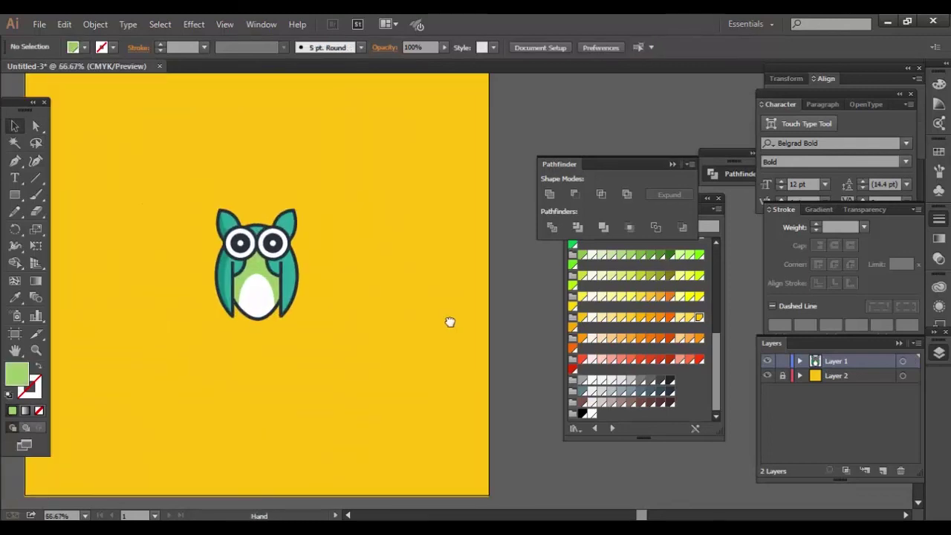
pyautogui.hotkey('ctrl', '+')
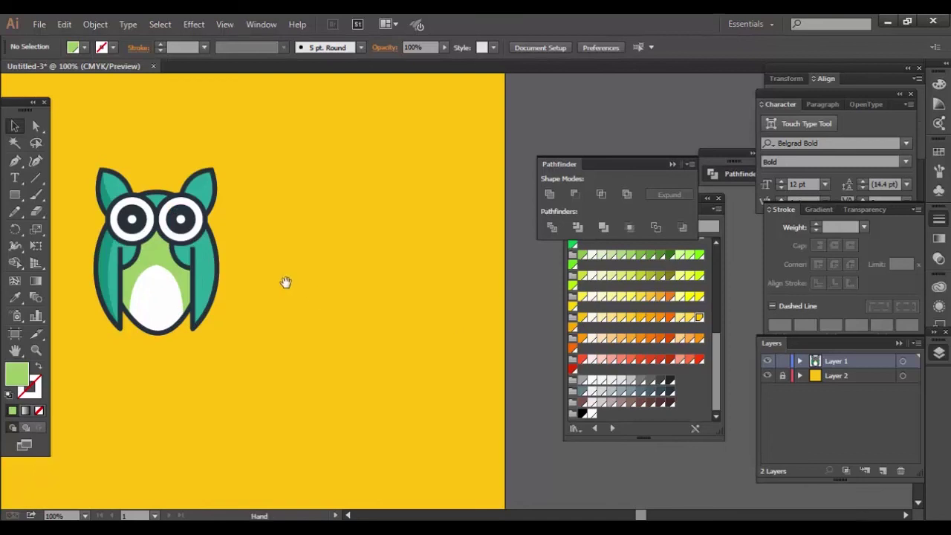
pyautogui.moveTo(309, 277); pyautogui.dragTo(363, 277)
pyautogui.click(211, 295)
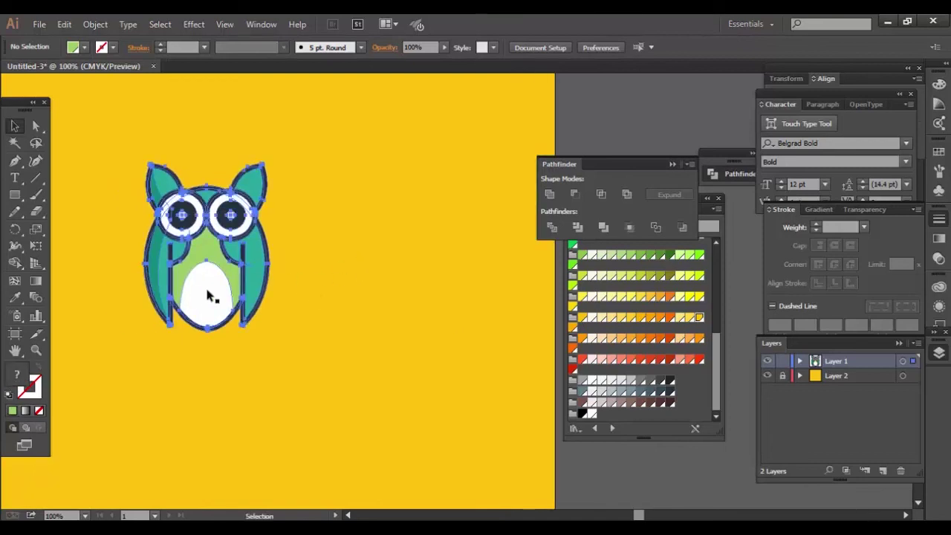
pyautogui.click(362, 313)
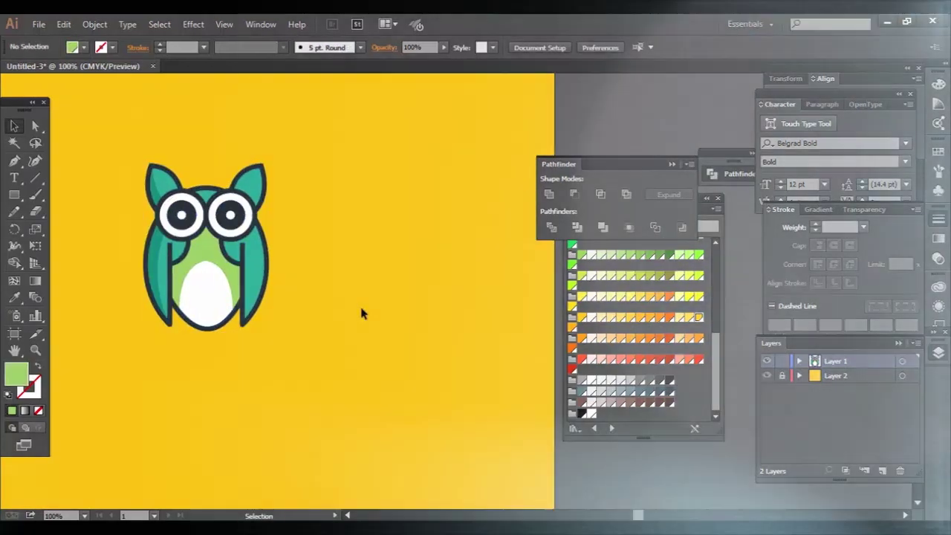